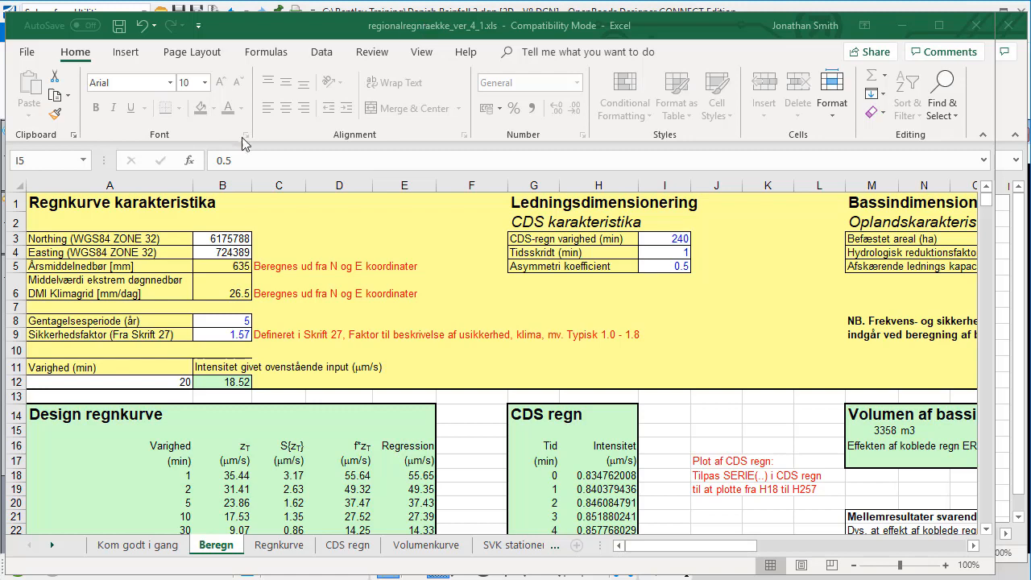
# Examine the northing, easting, return period (Gentagelsesperiode) and safety factor (Sikkerhedsfaktor) inputs on the Beregn sheet
pyautogui.click(223, 239)
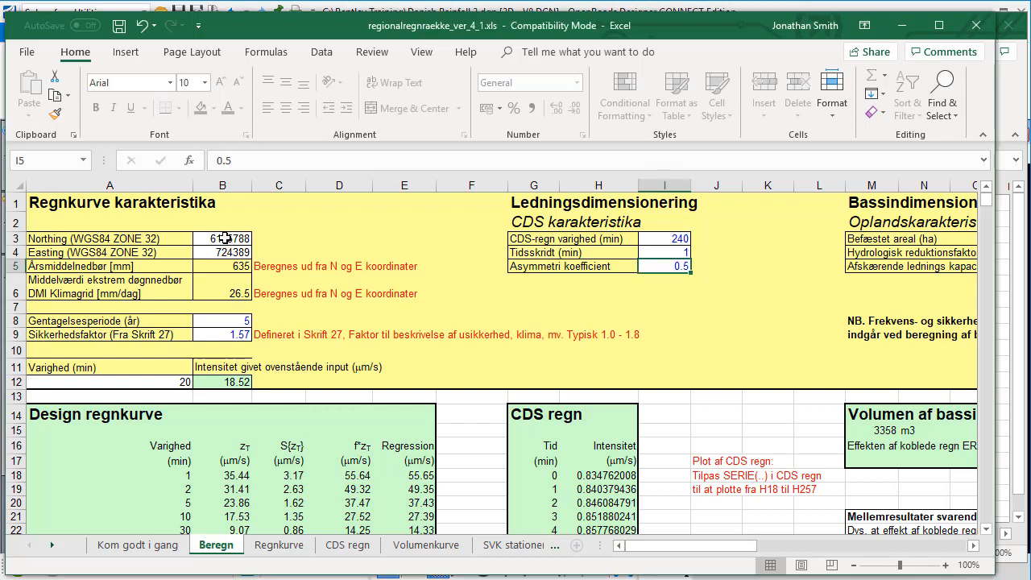
pyautogui.click(224, 239)
pyautogui.click(225, 250)
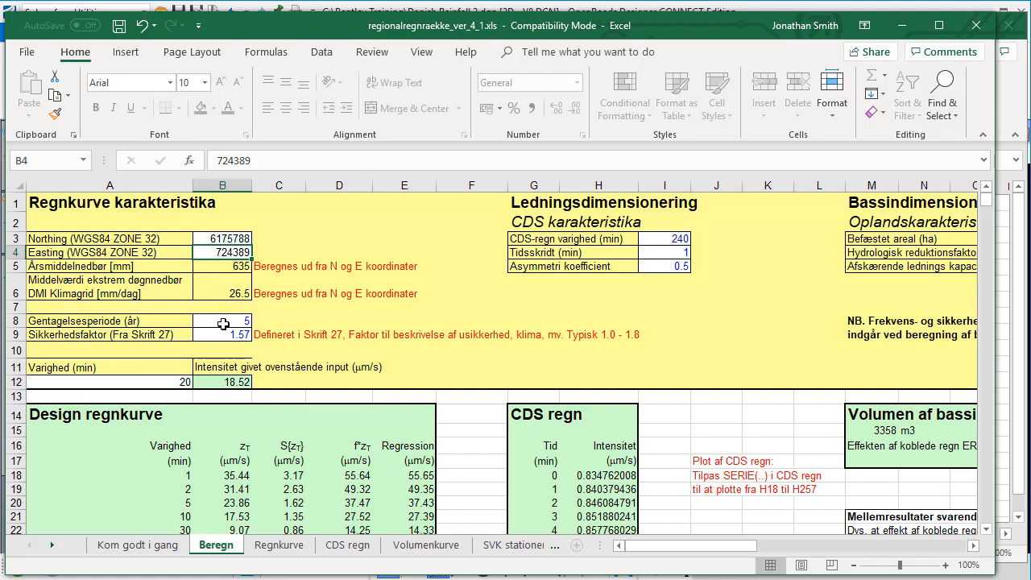
pyautogui.press('Down')
pyautogui.press('Down')
pyautogui.press('Down')
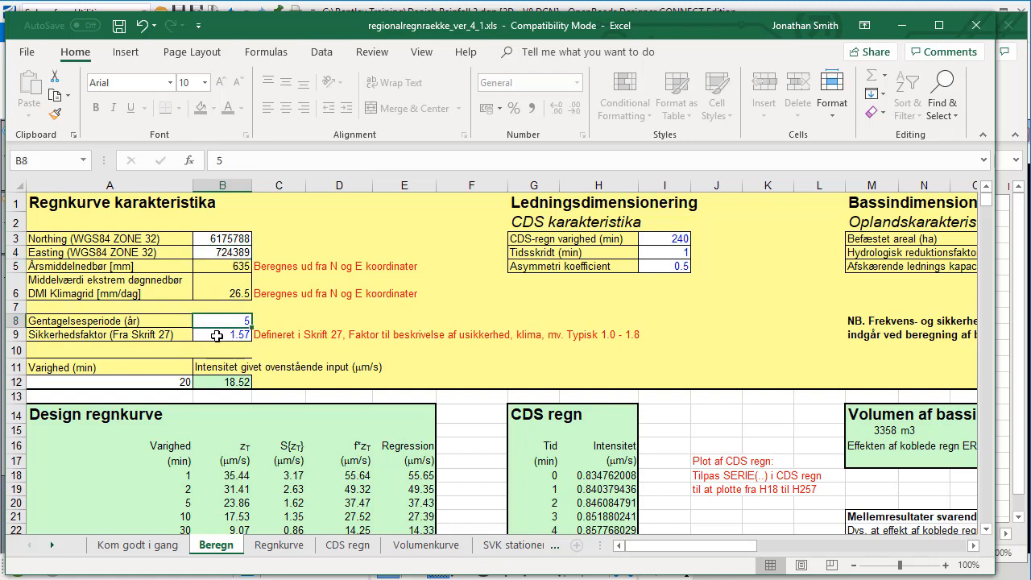
pyautogui.press('Down')
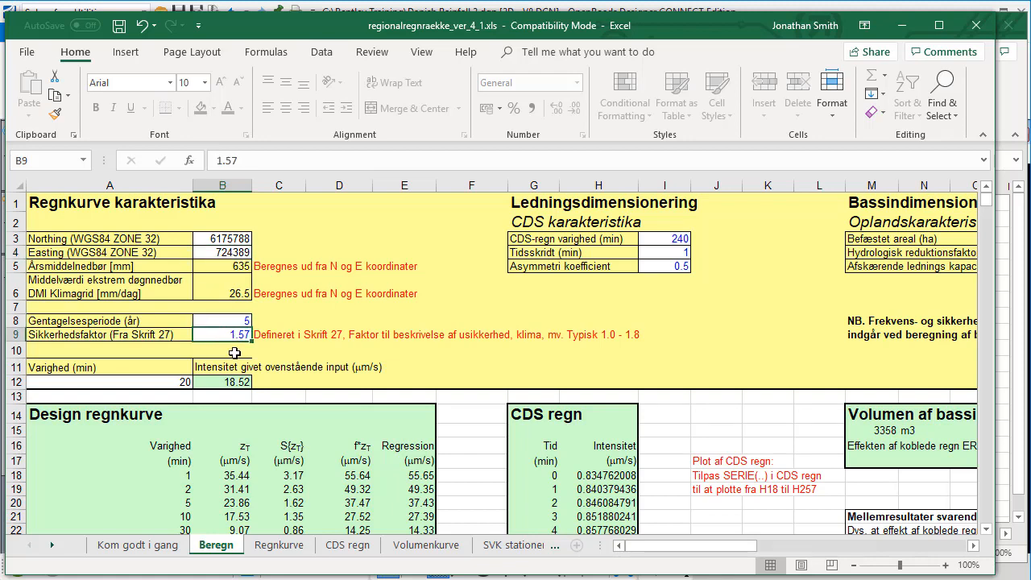
# Examine the Design regnkurve table's durations and regression intensities, along with the return period they are based on
pyautogui.scroll(-2, 233, 353)
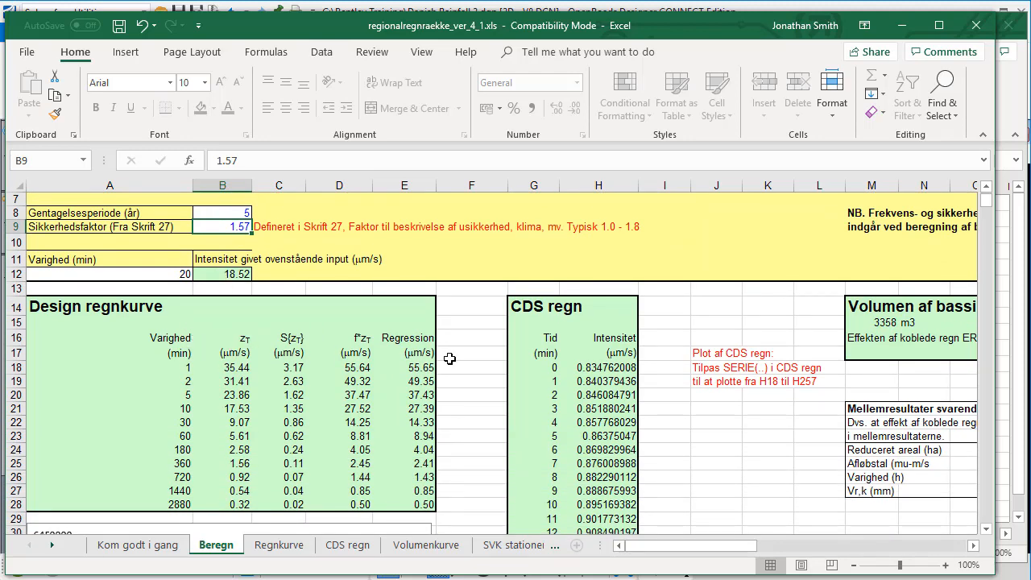
pyautogui.moveTo(420, 354); pyautogui.dragTo(415, 424)
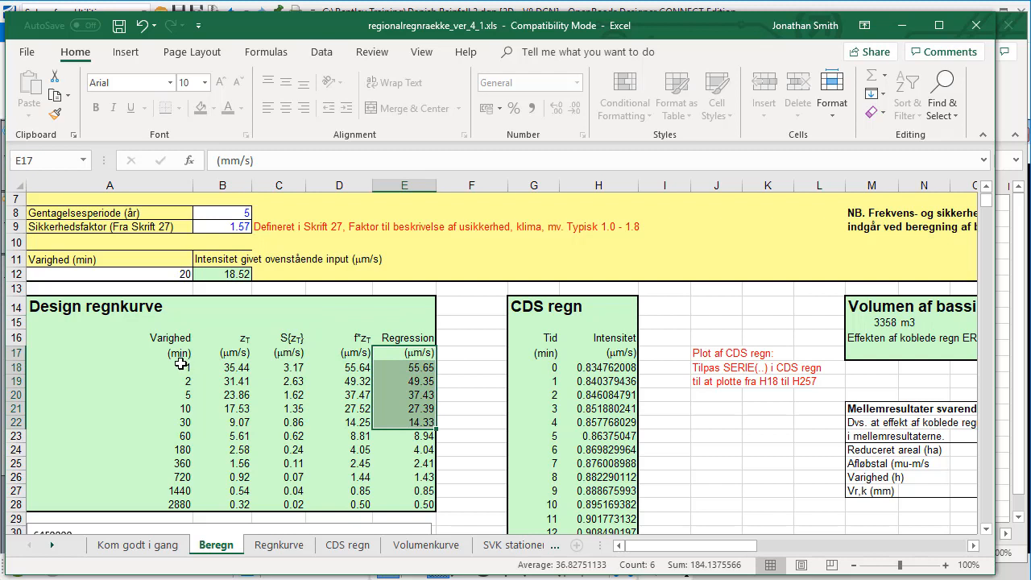
pyautogui.moveTo(185, 368); pyautogui.dragTo(190, 451)
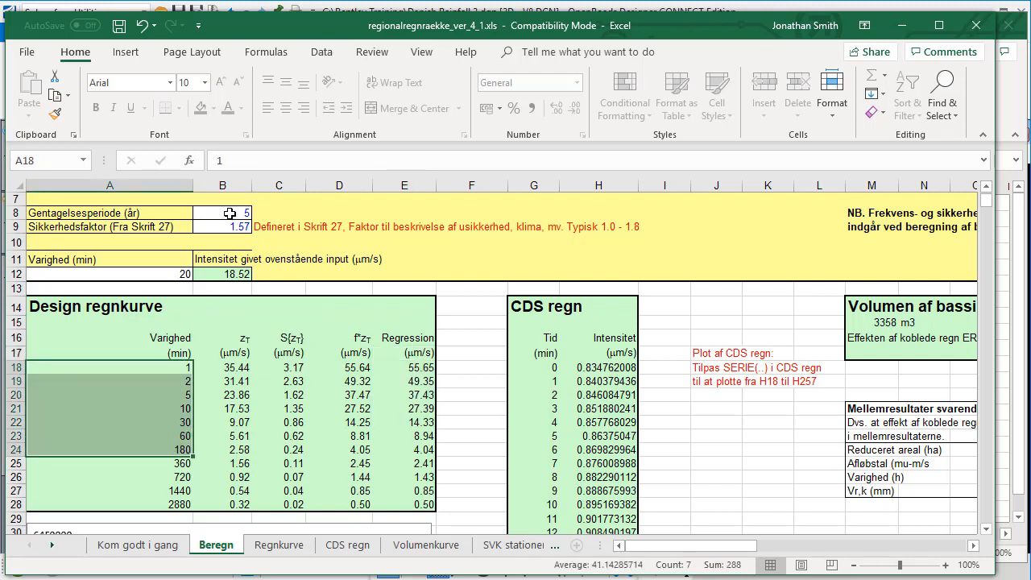
pyautogui.click(230, 212)
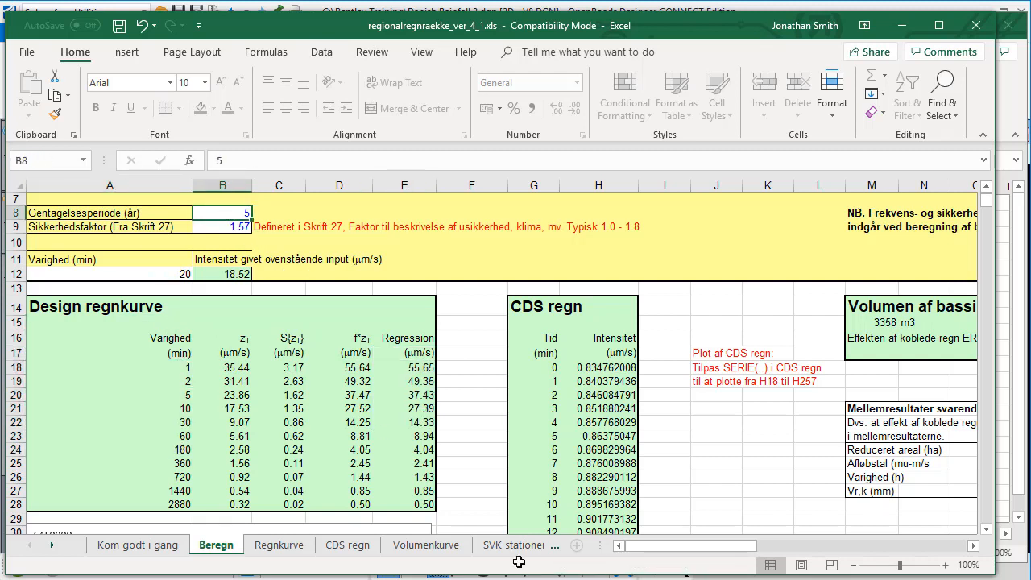
pyautogui.click(410, 354)
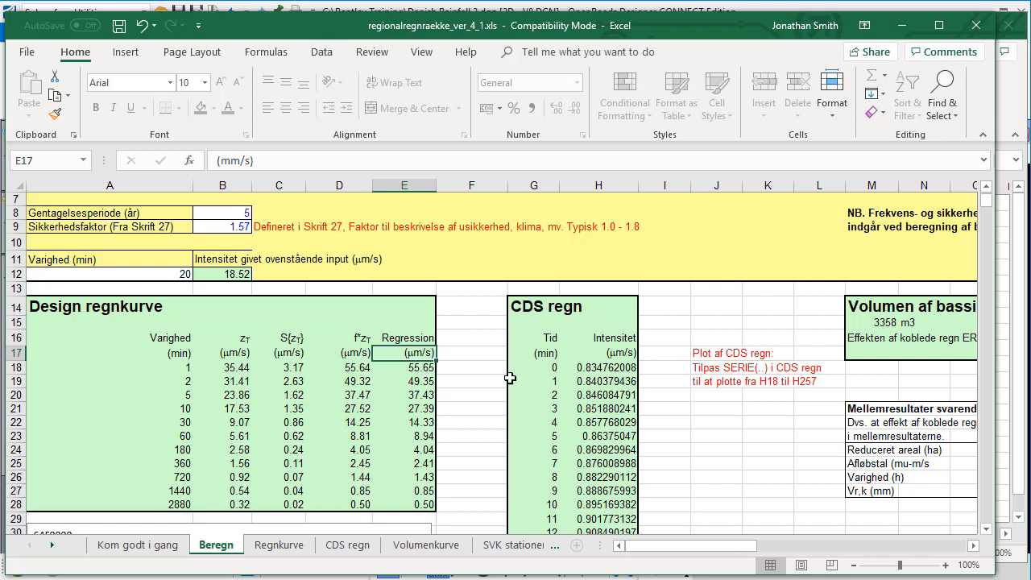
# Narrow the regional rainfall workbook to uncover the Rainfall - Denmark workbook, and inspect the mm/hr conversion formula in C2
pyautogui.moveTo(995, 406); pyautogui.dragTo(536, 358)
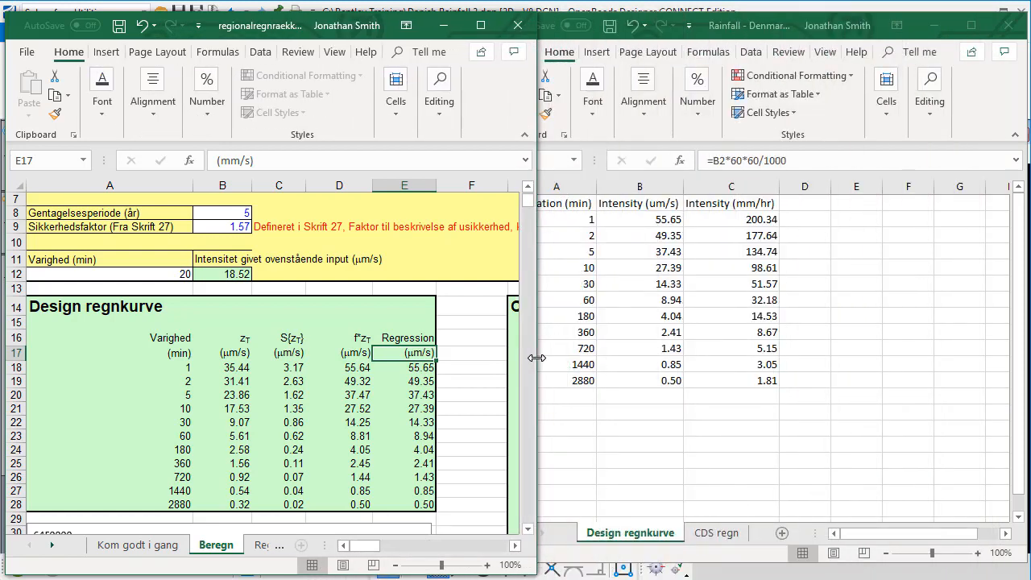
pyautogui.click(573, 219)
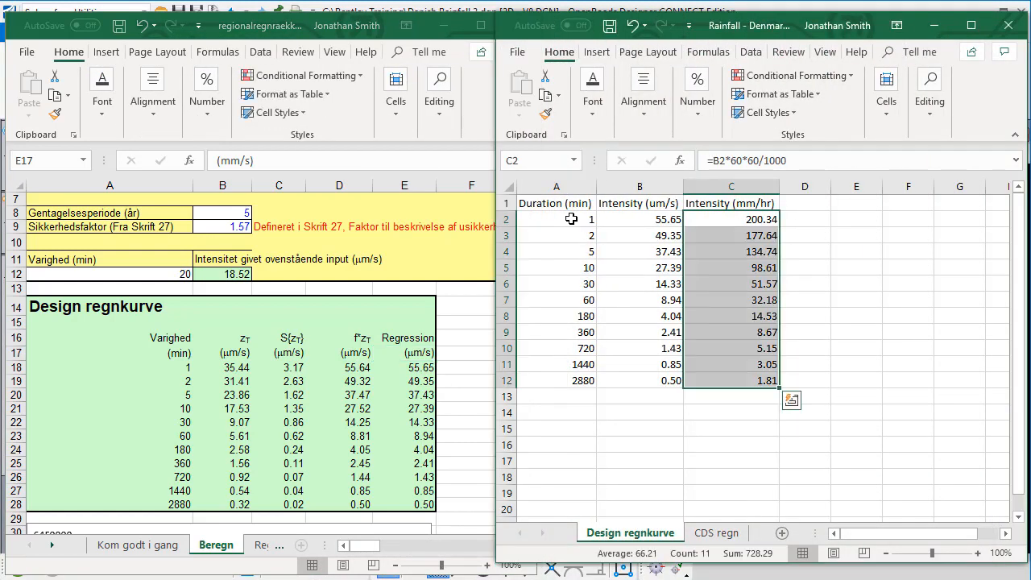
pyautogui.click(573, 219)
pyautogui.click(644, 220)
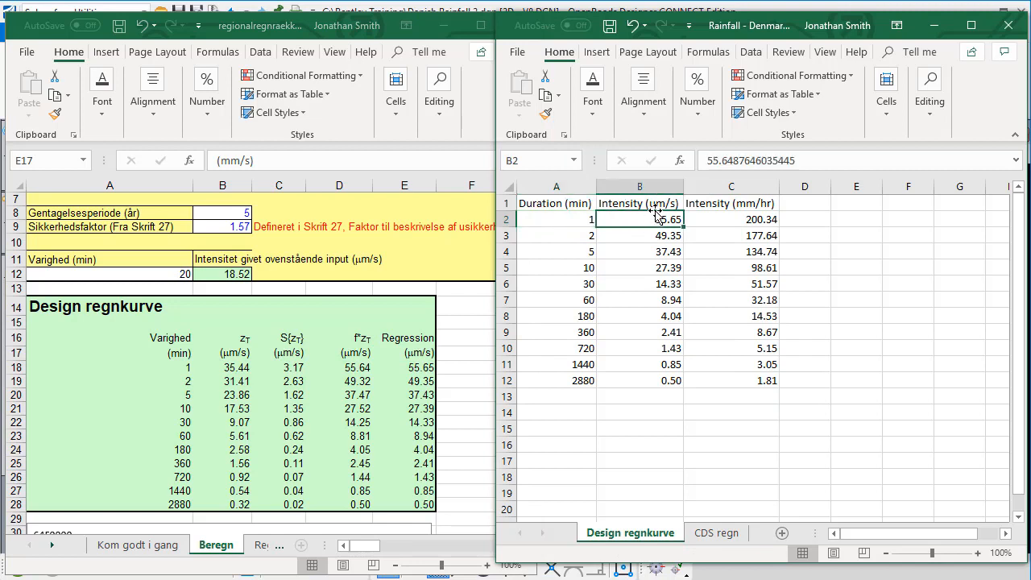
pyautogui.click(738, 222)
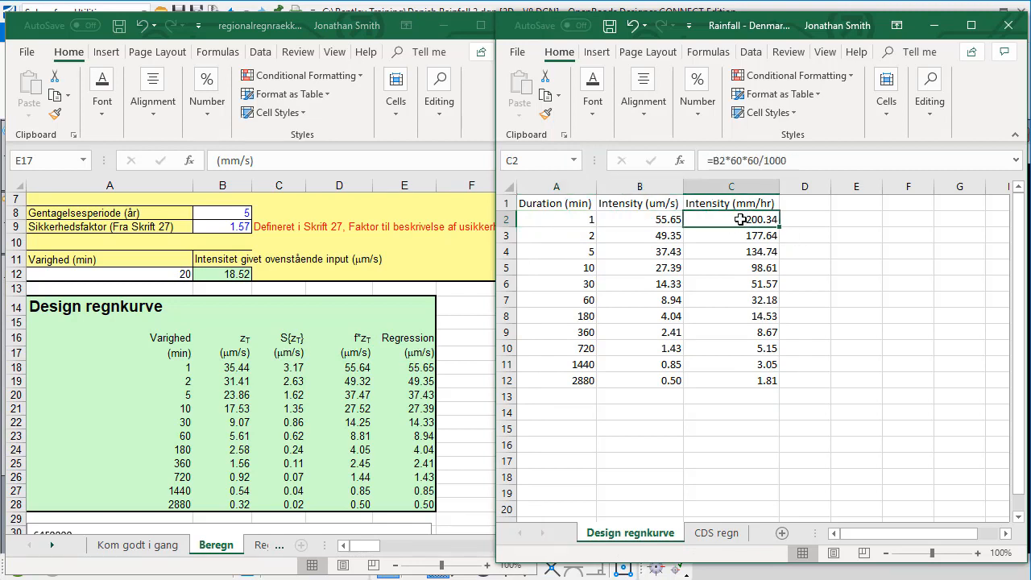
pyautogui.click(797, 161)
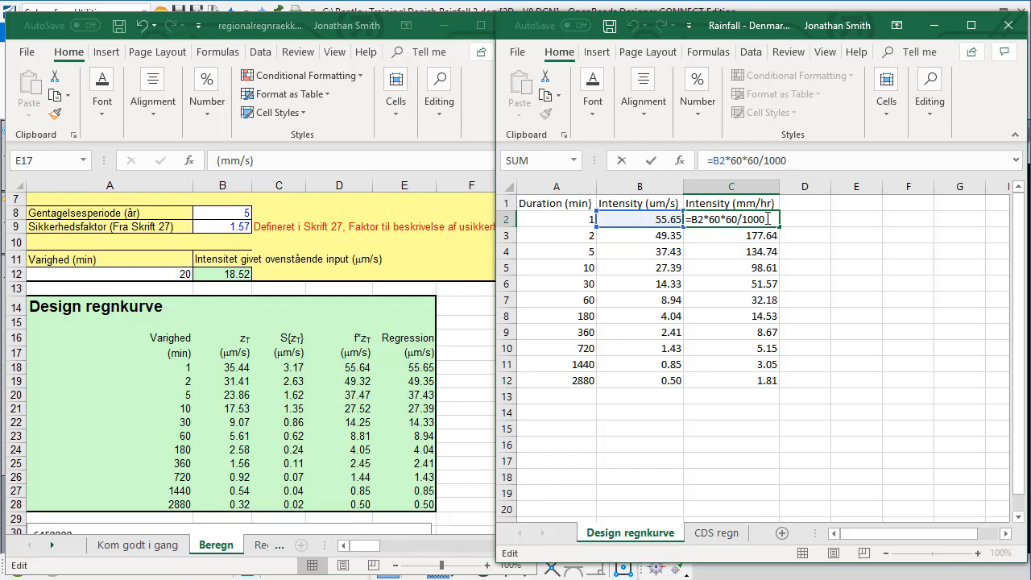
# Switch to OpenRoads Designer, choose the Subsurface Utilities workflow and open the Storm Data editor
pyautogui.click(763, 11)
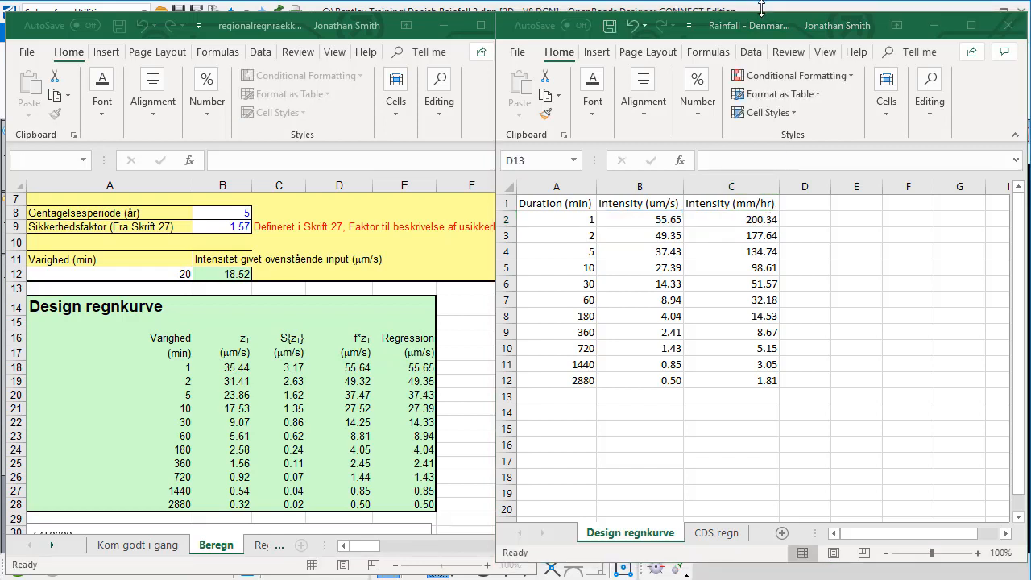
pyautogui.click(761, 7)
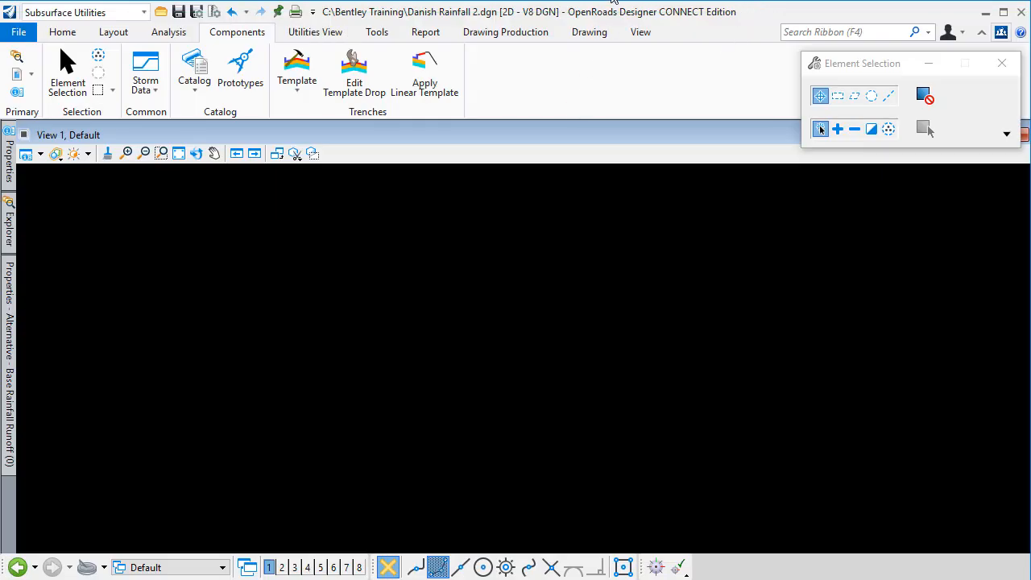
pyautogui.click(143, 12)
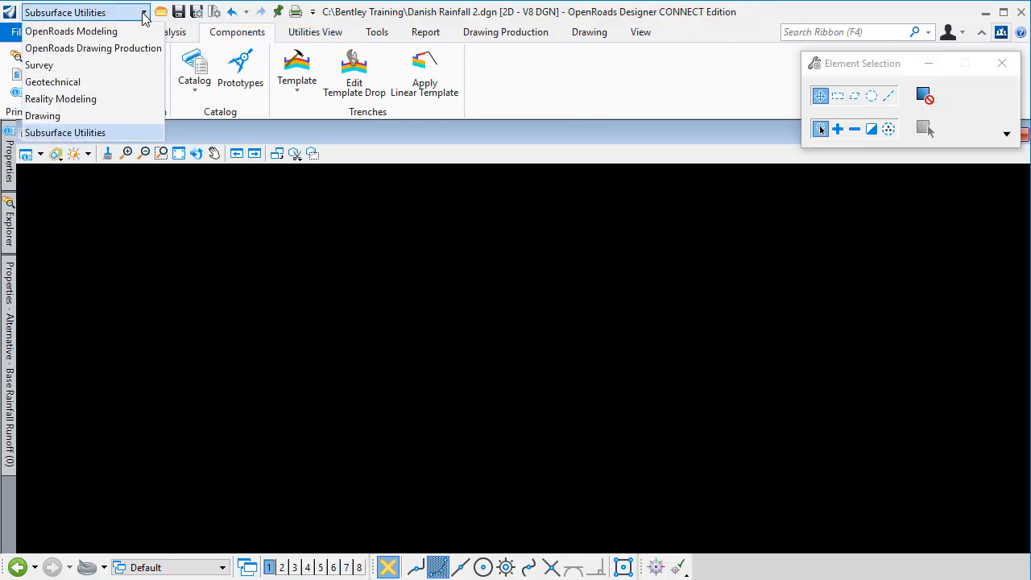
pyautogui.click(96, 132)
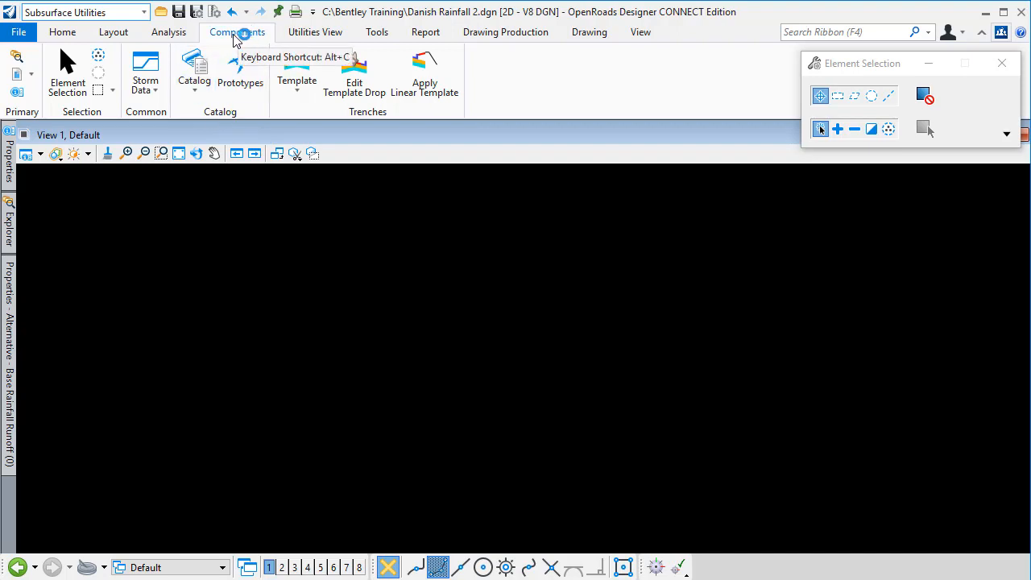
pyautogui.click(146, 67)
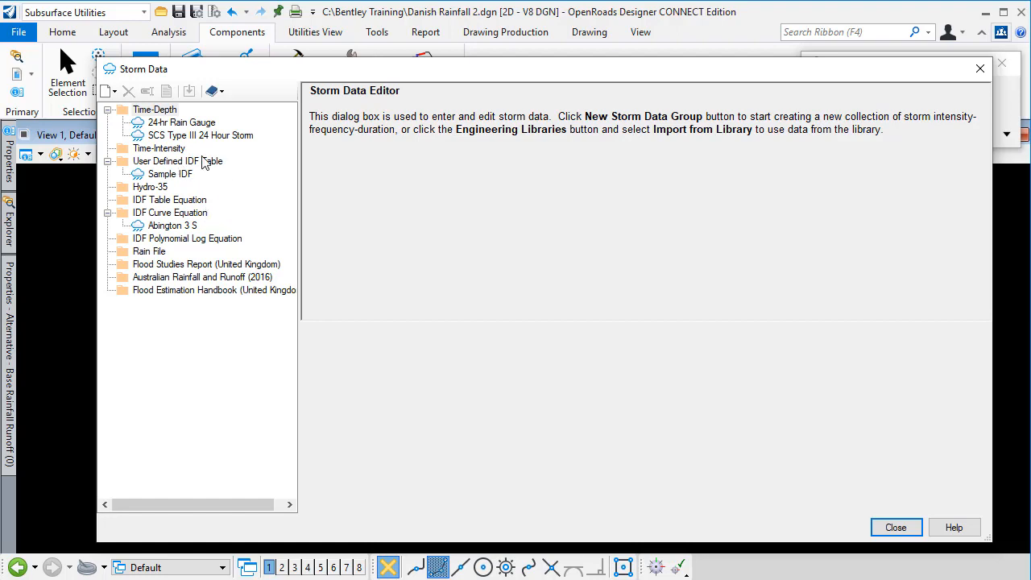
# Create a new storm data entry of type User Defined IDF Table
pyautogui.click(205, 164)
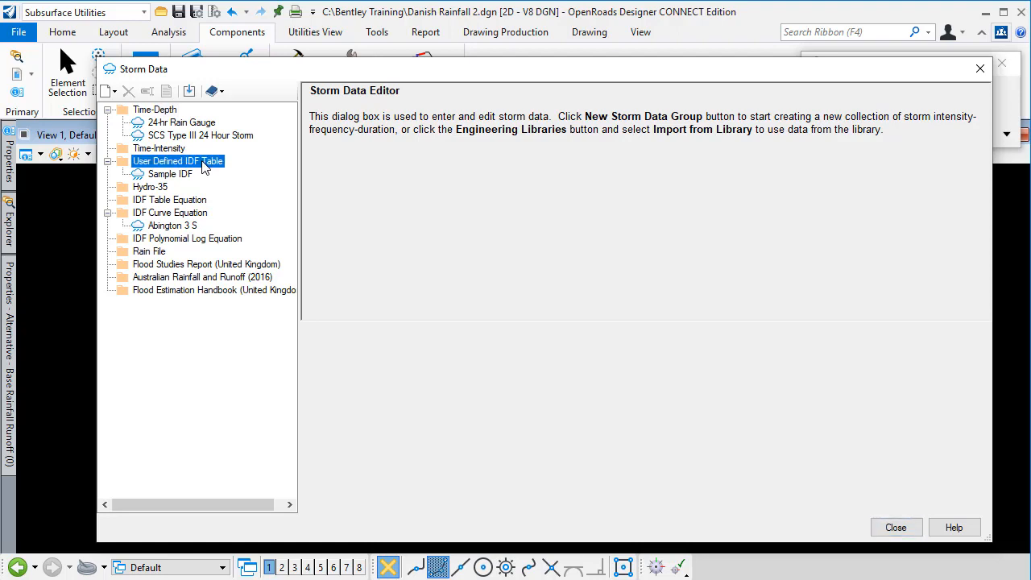
pyautogui.rightClick(203, 164)
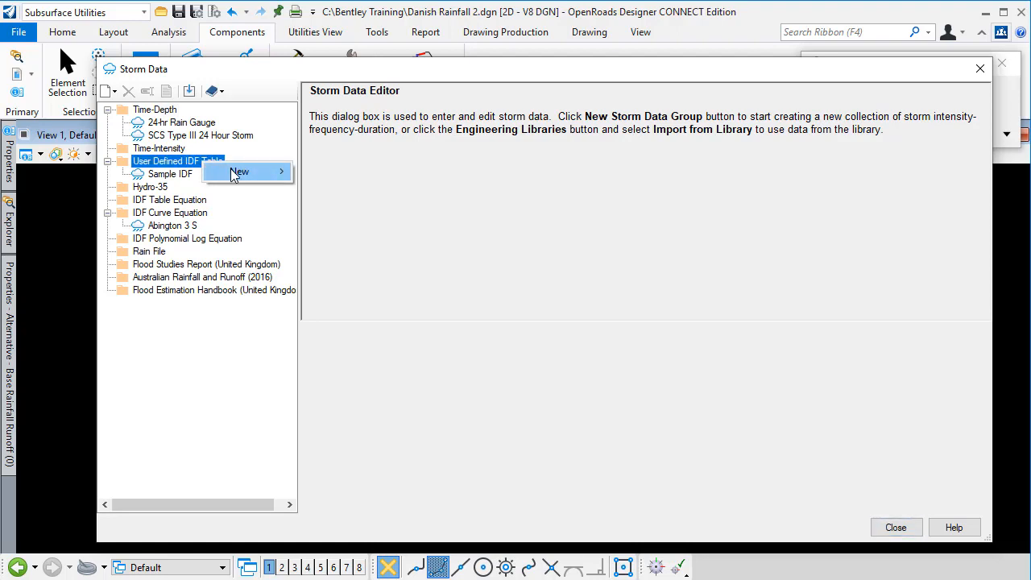
pyautogui.moveTo(235, 174)
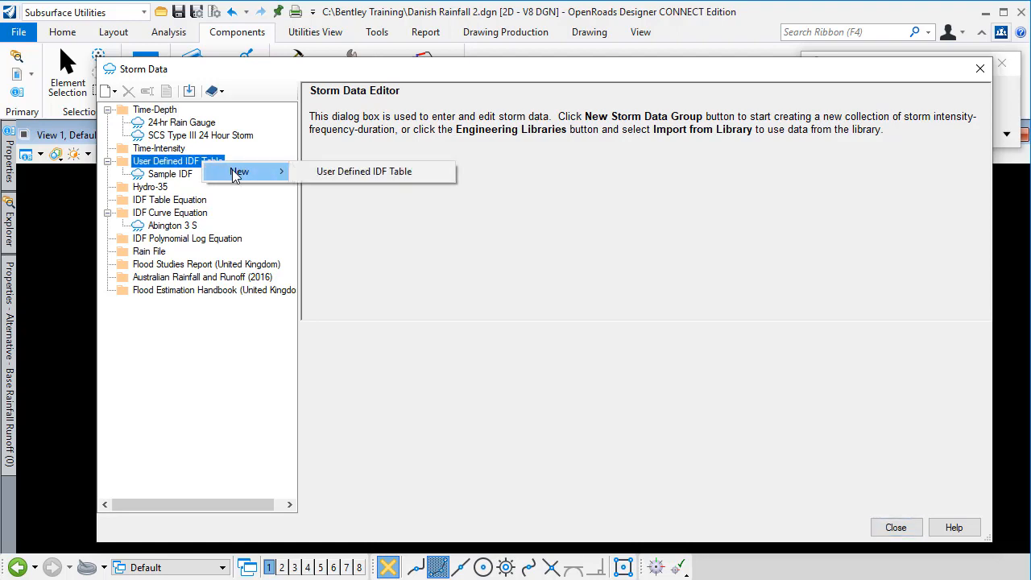
pyautogui.click(349, 172)
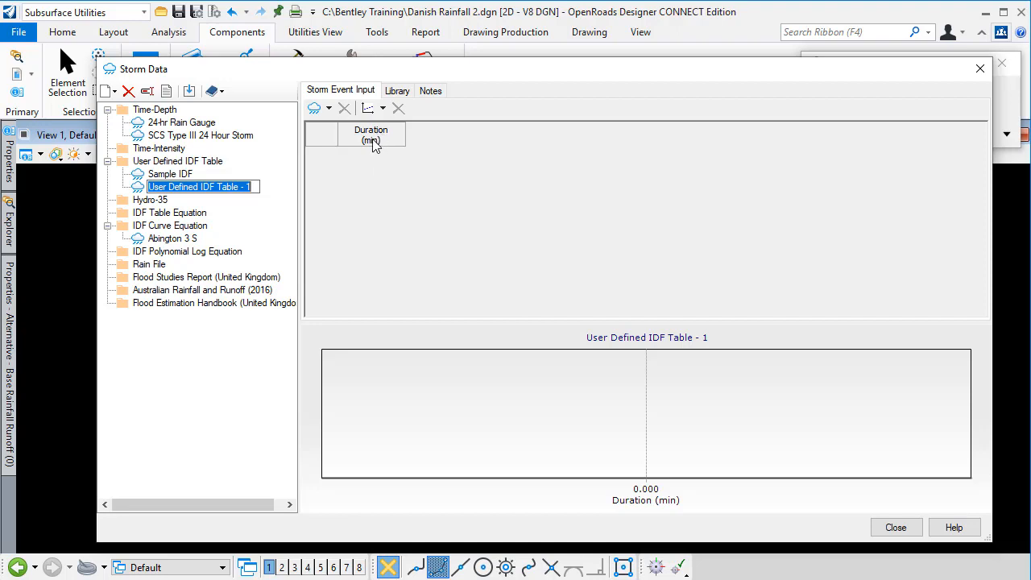
# Set the unit of the new IDF table's Duration column to min
pyautogui.rightClick(372, 137)
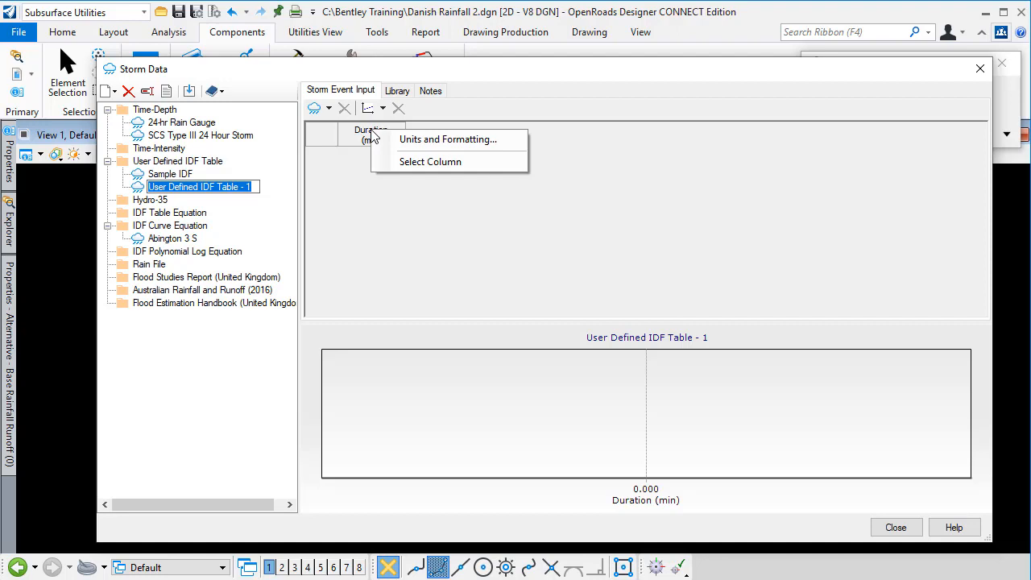
pyautogui.click(430, 141)
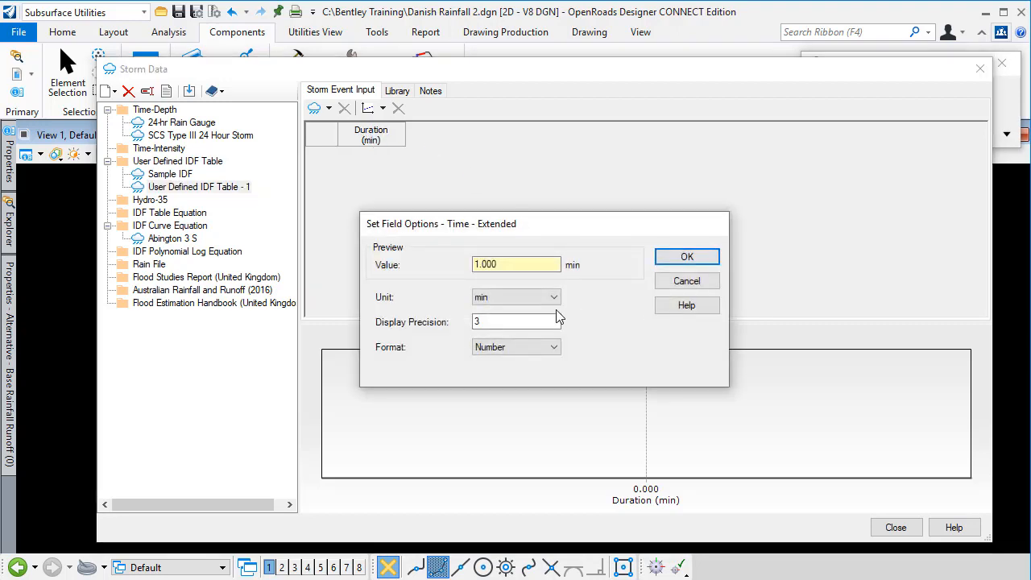
pyautogui.click(518, 299)
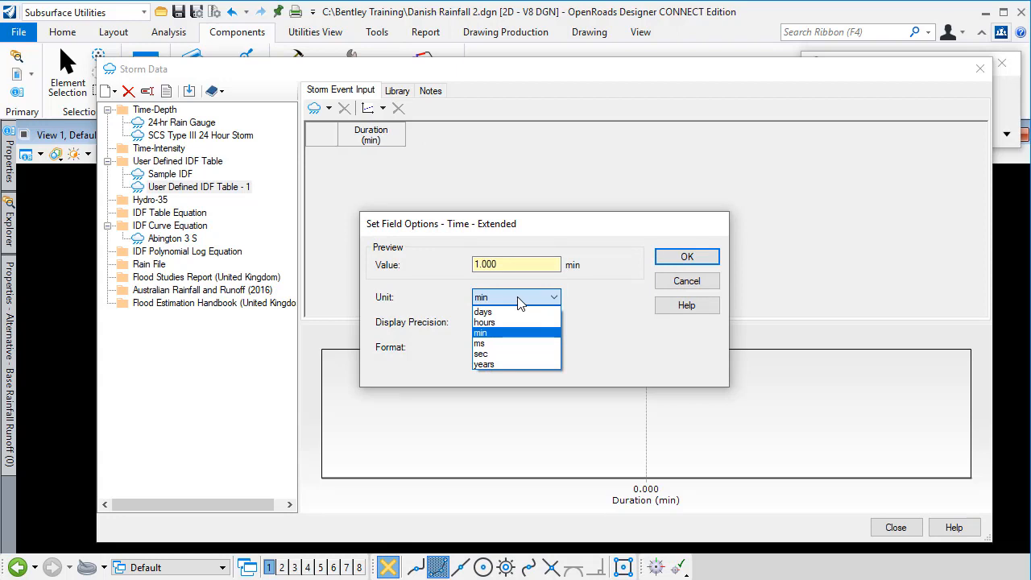
pyautogui.click(493, 332)
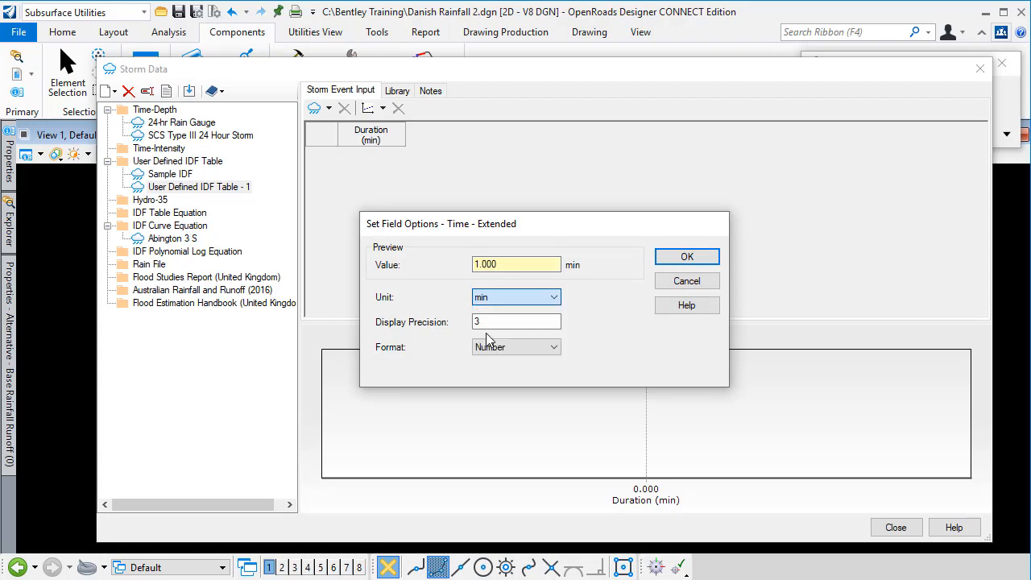
pyautogui.click(697, 260)
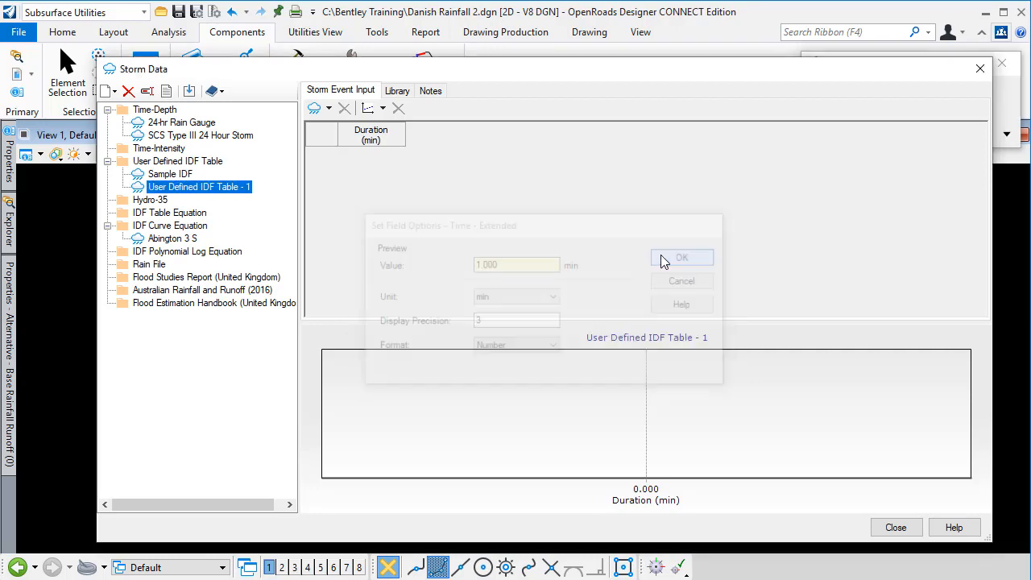
# Add a 5-year return period to the new IDF table
pyautogui.click(329, 109)
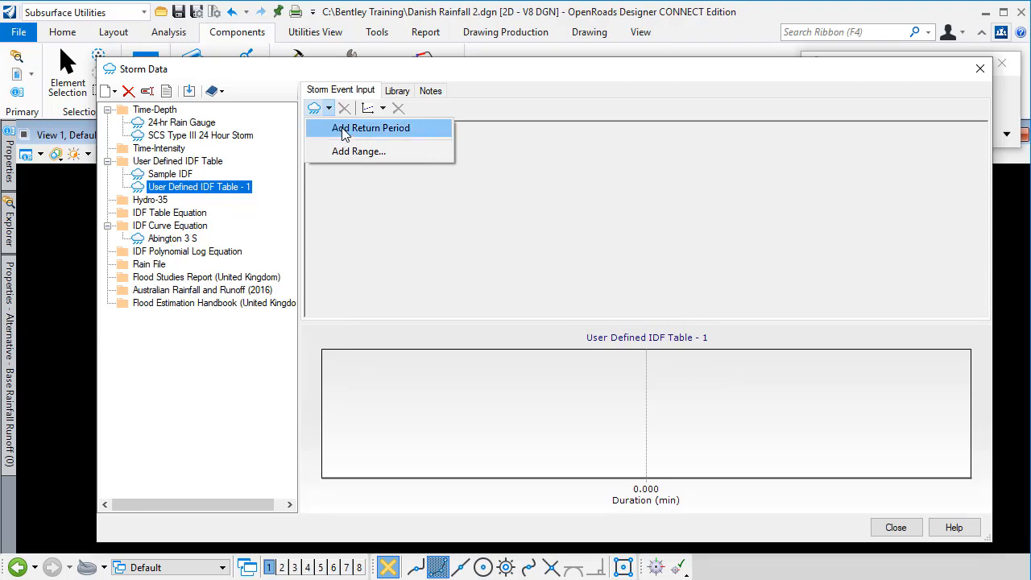
pyautogui.click(344, 131)
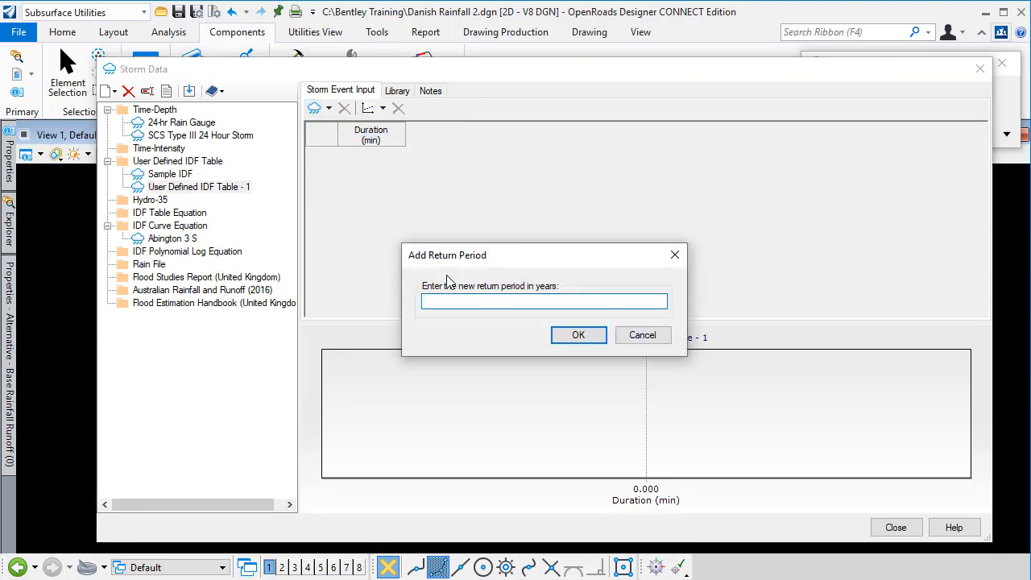
pyautogui.write('5')
pyautogui.click(577, 337)
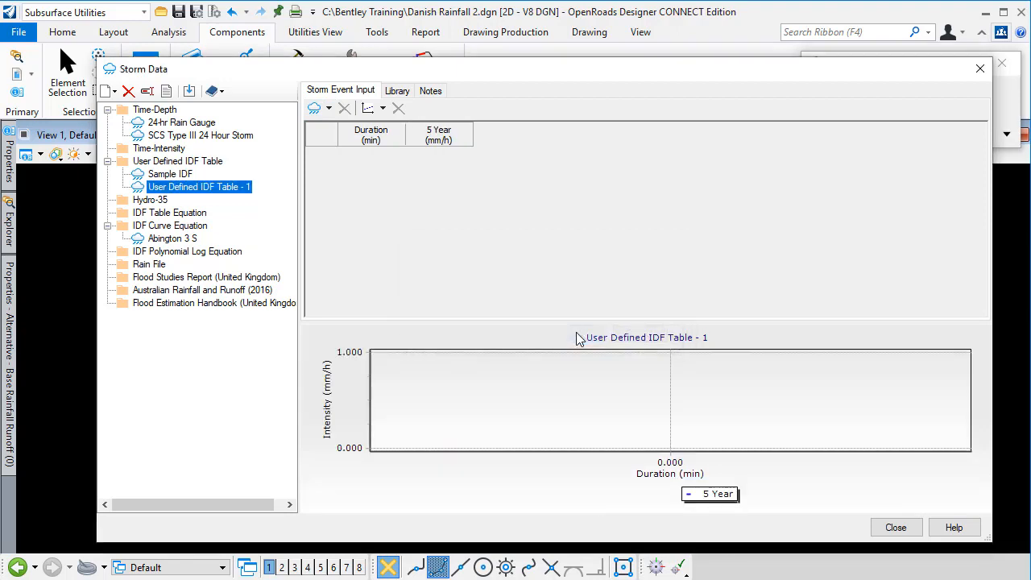
# Add a range of durations to the new IDF table, copied from cells A2:A12 of the Excel sheet Design regnkurve
pyautogui.click(383, 109)
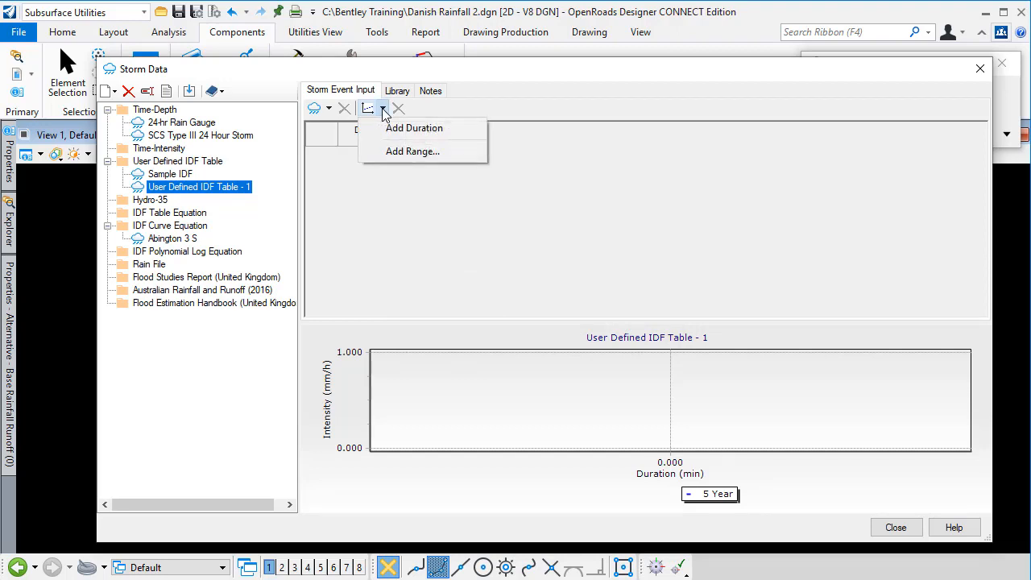
pyautogui.click(398, 153)
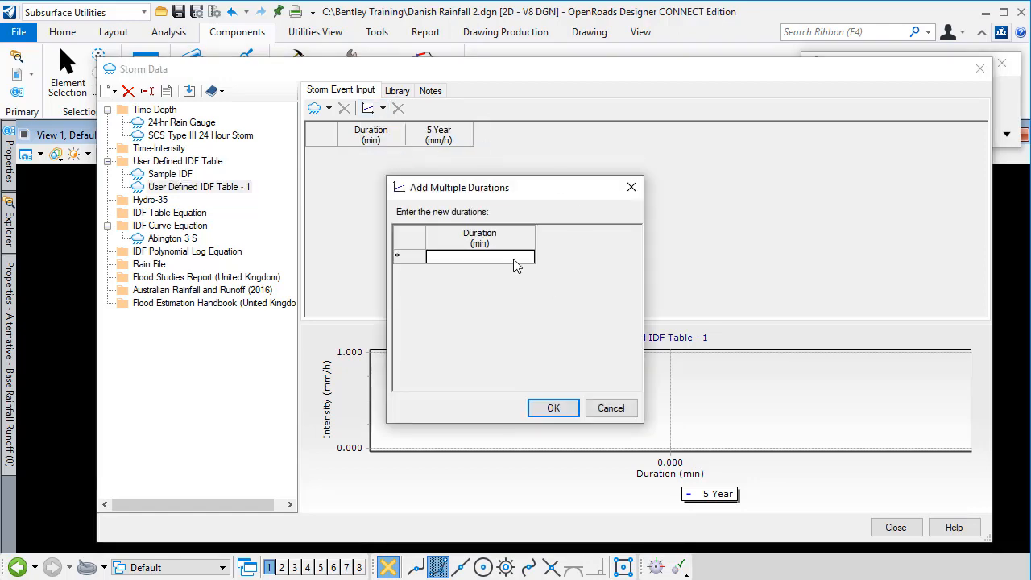
pyautogui.hotkey('alt', 'Tab')
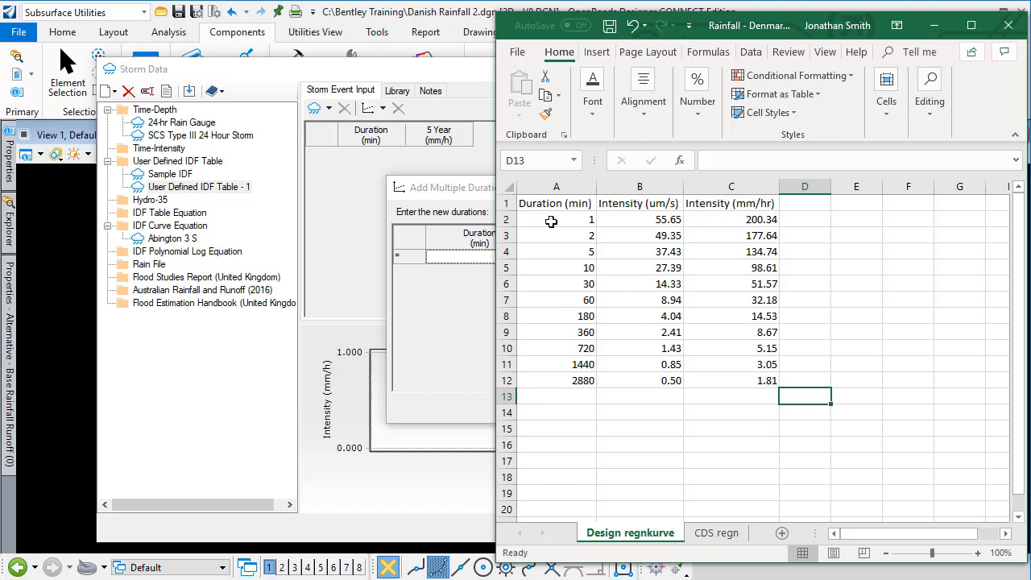
pyautogui.click(552, 219)
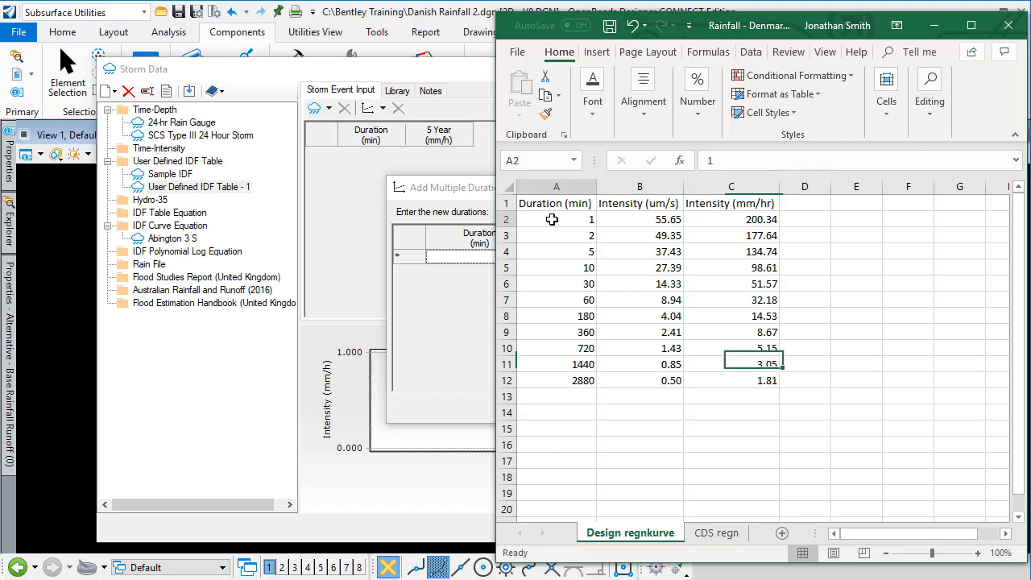
pyautogui.moveTo(551, 220); pyautogui.dragTo(575, 383)
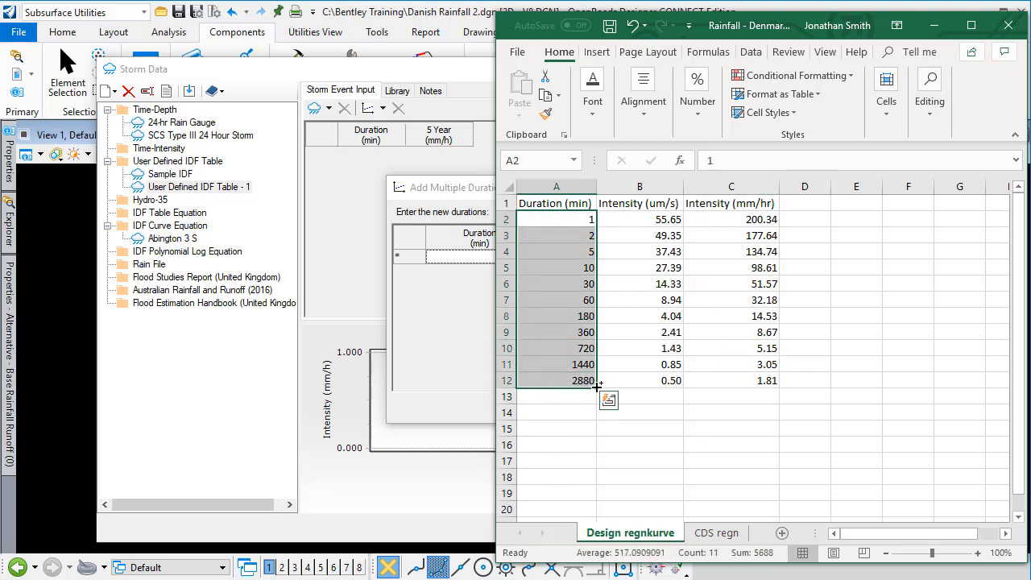
pyautogui.hotkey('ctrl', 'c')
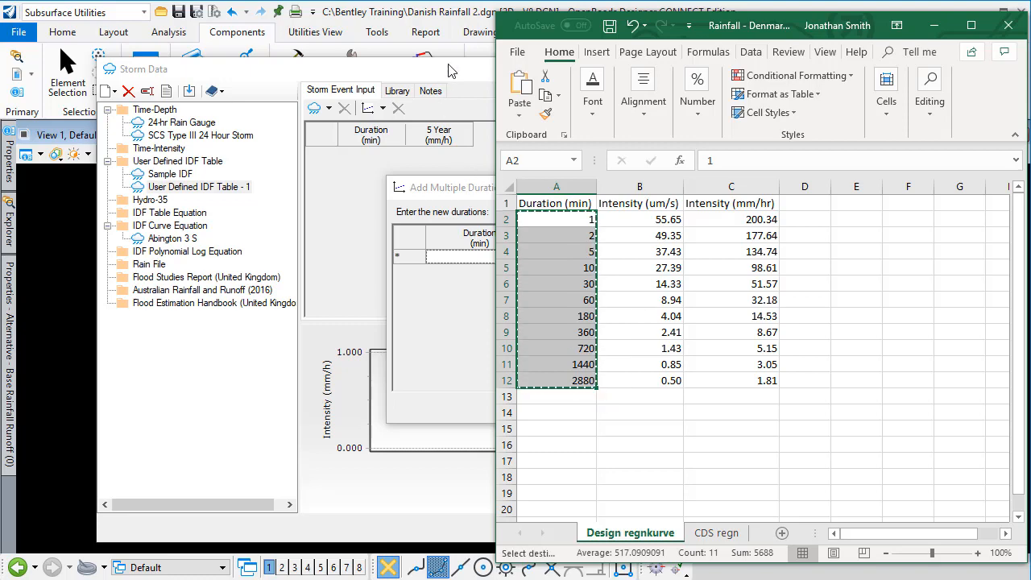
pyautogui.click(449, 71)
pyautogui.click(472, 187)
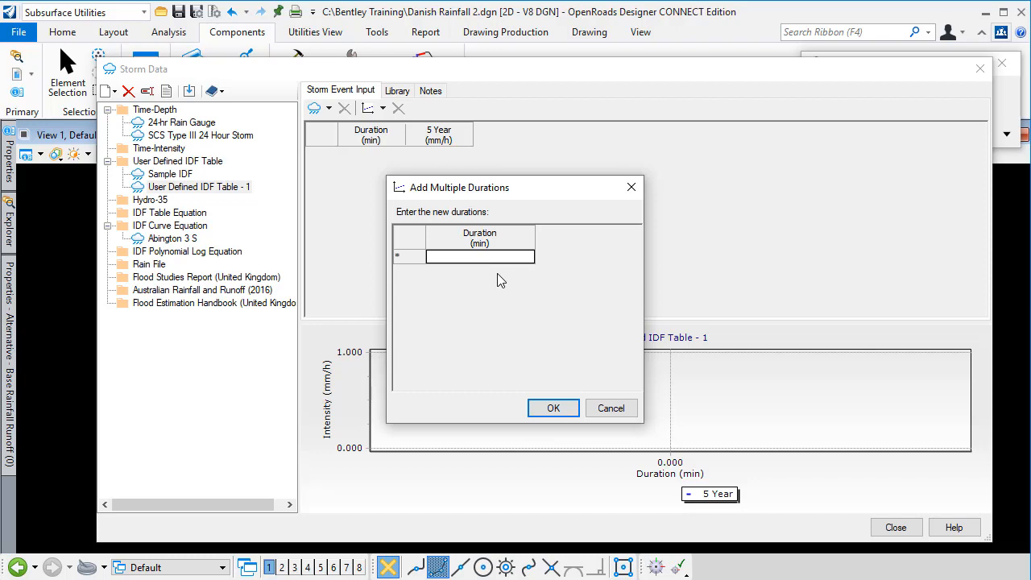
pyautogui.hotkey('ctrl', 'v')
pyautogui.moveTo(637, 318); pyautogui.dragTo(633, 348)
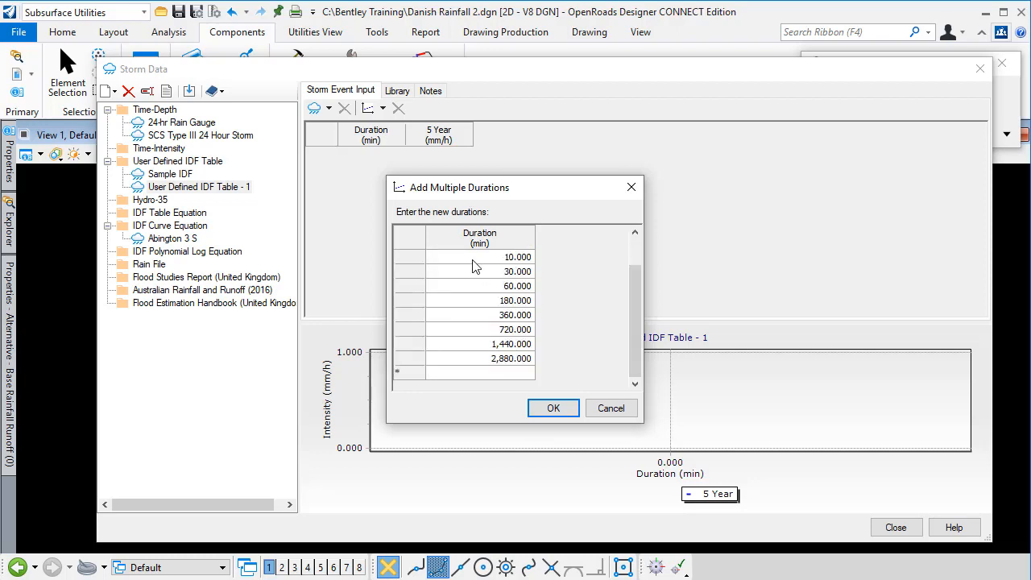
pyautogui.click(553, 409)
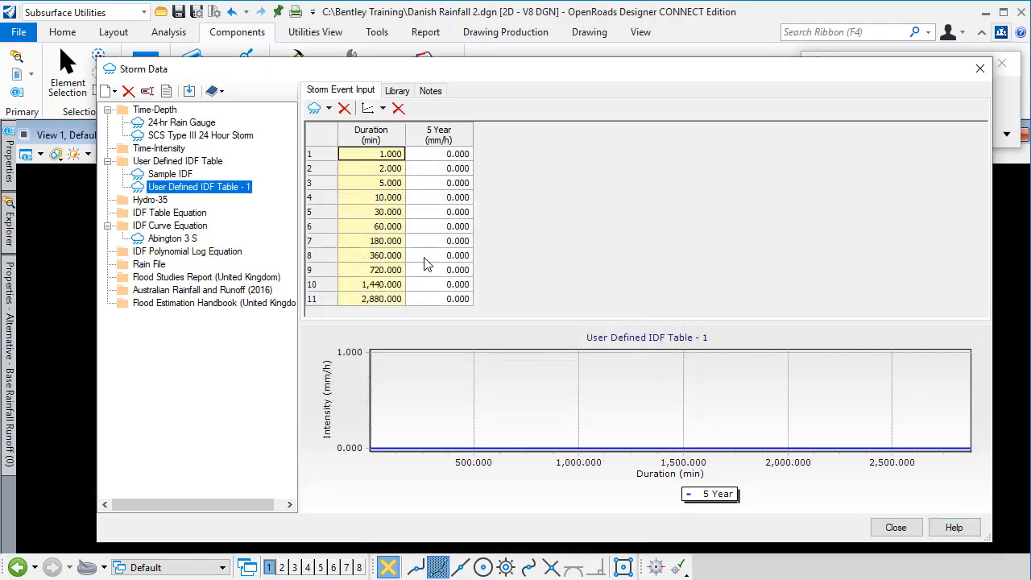
# Copy the mm/hr intensities in C2:C12 from the Excel sheet Design regnkurve into the IDF table's 5 Year column
pyautogui.hotkey('alt', 'Tab')
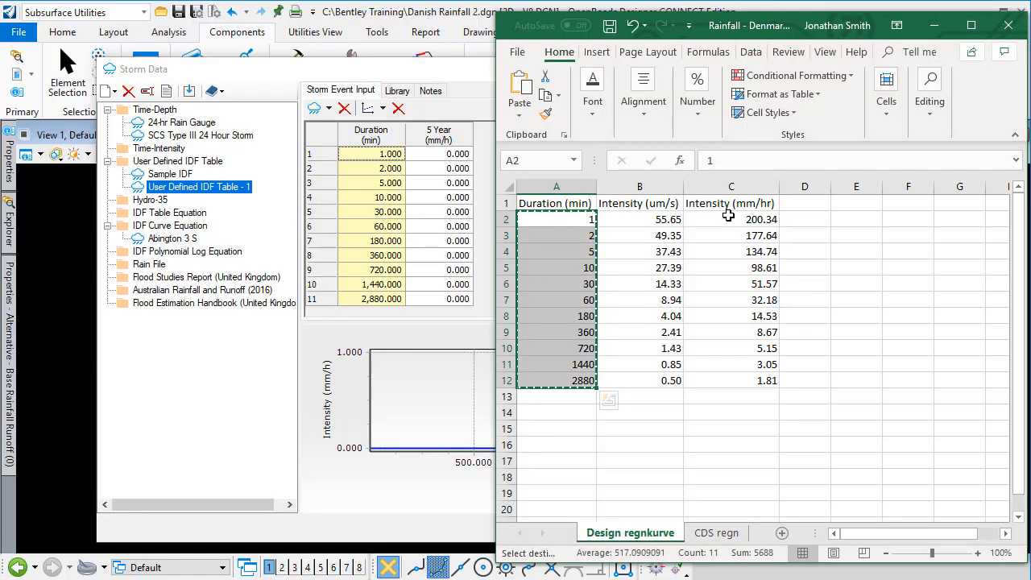
pyautogui.click(727, 217)
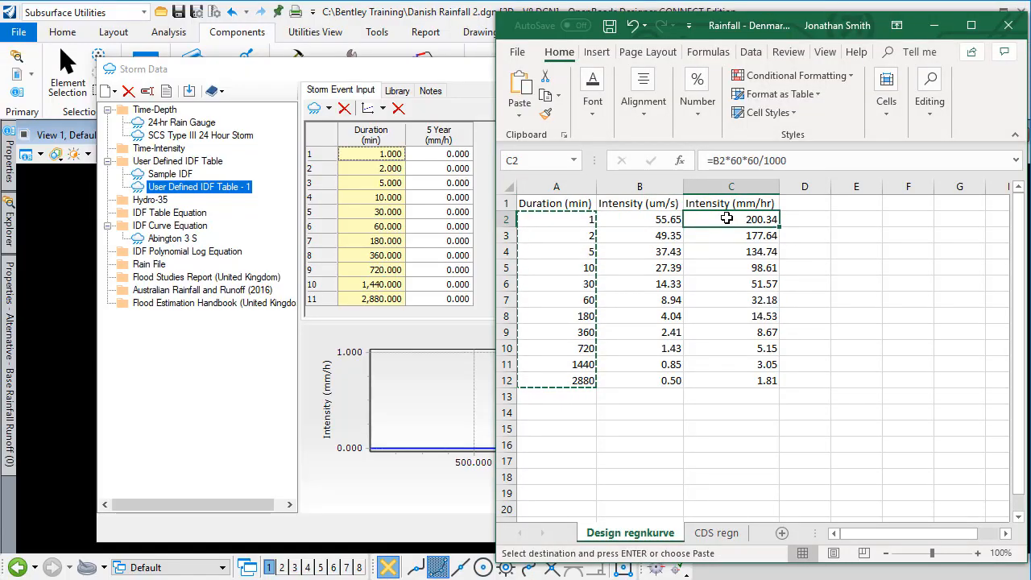
pyautogui.moveTo(727, 219); pyautogui.dragTo(731, 381)
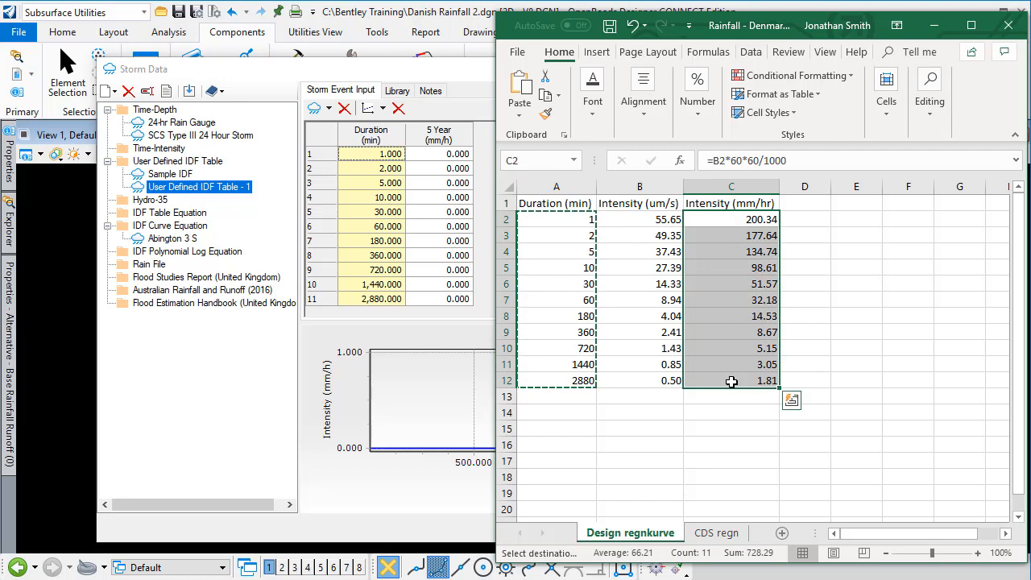
pyautogui.hotkey('ctrl', 'c')
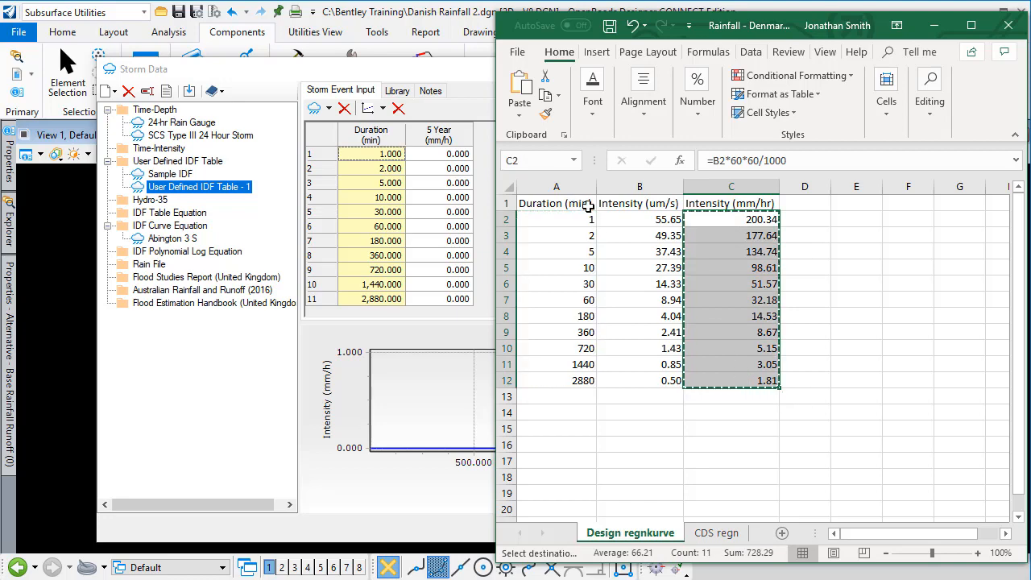
pyautogui.click(476, 74)
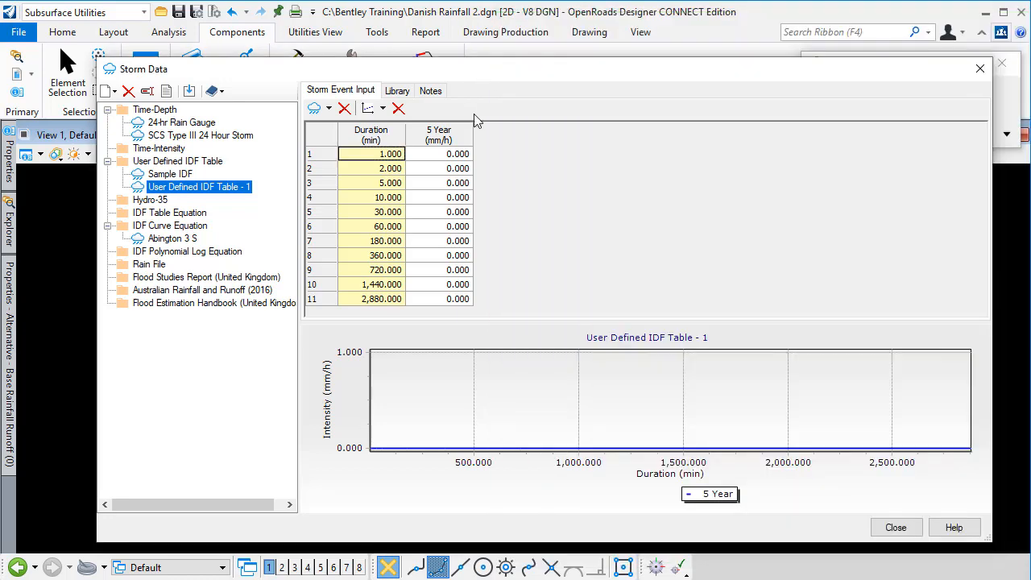
pyautogui.click(436, 158)
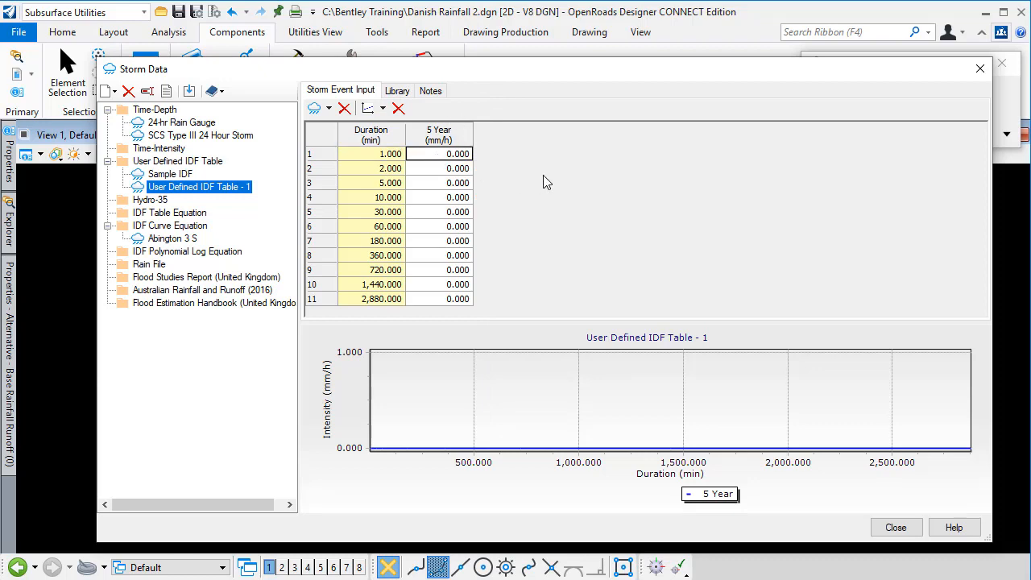
pyautogui.hotkey('ctrl', 'v')
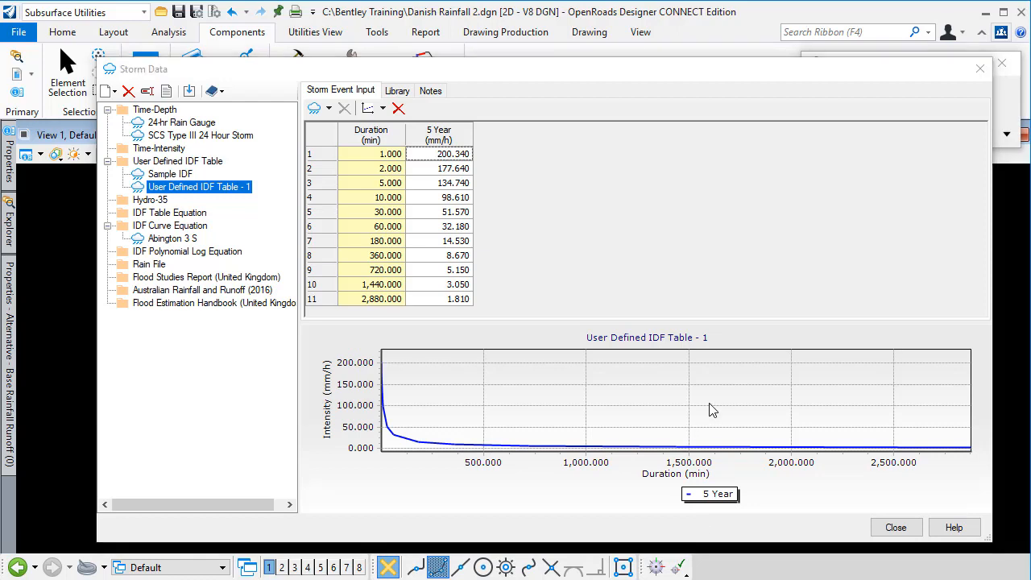
# Copy the rainfall curve characteristics in A3:B9 of the regional Excel workbook's Beregn sheet into the IDF table's notes
pyautogui.click(430, 92)
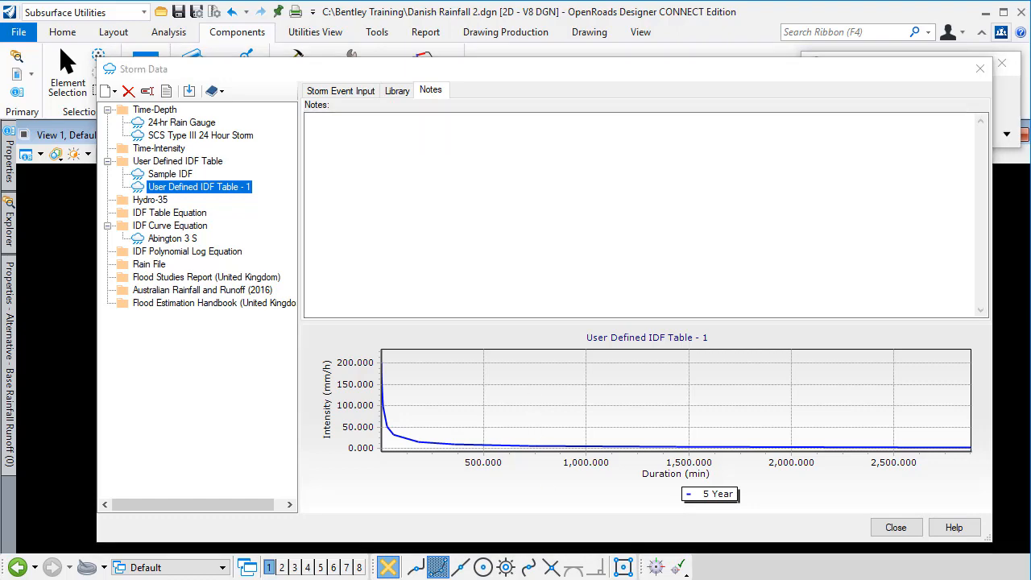
pyautogui.hotkey('alt', 'Tab')
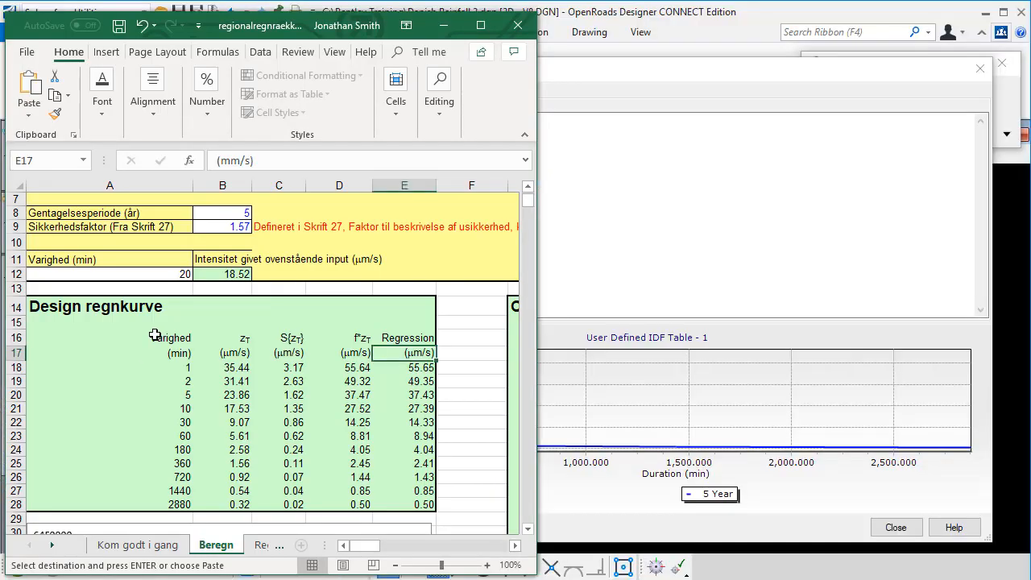
pyautogui.scroll(2, 224, 325)
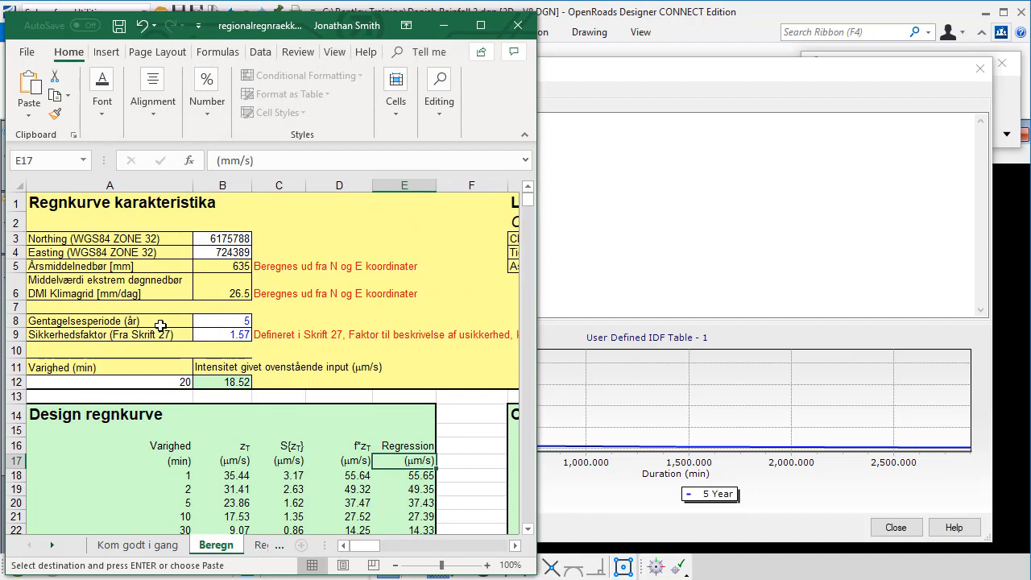
pyautogui.moveTo(49, 241); pyautogui.dragTo(224, 338)
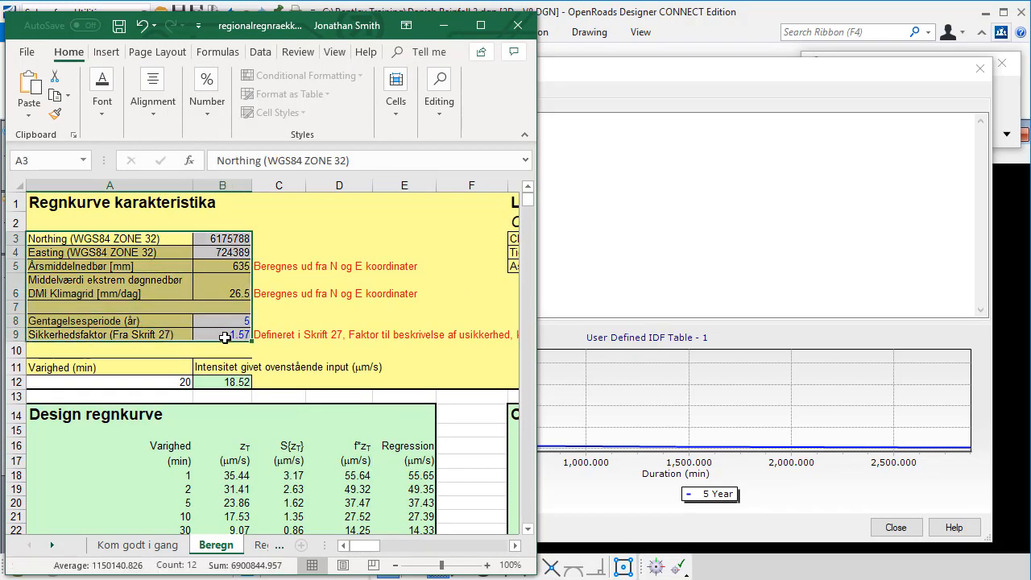
pyautogui.hotkey('ctrl', 'c')
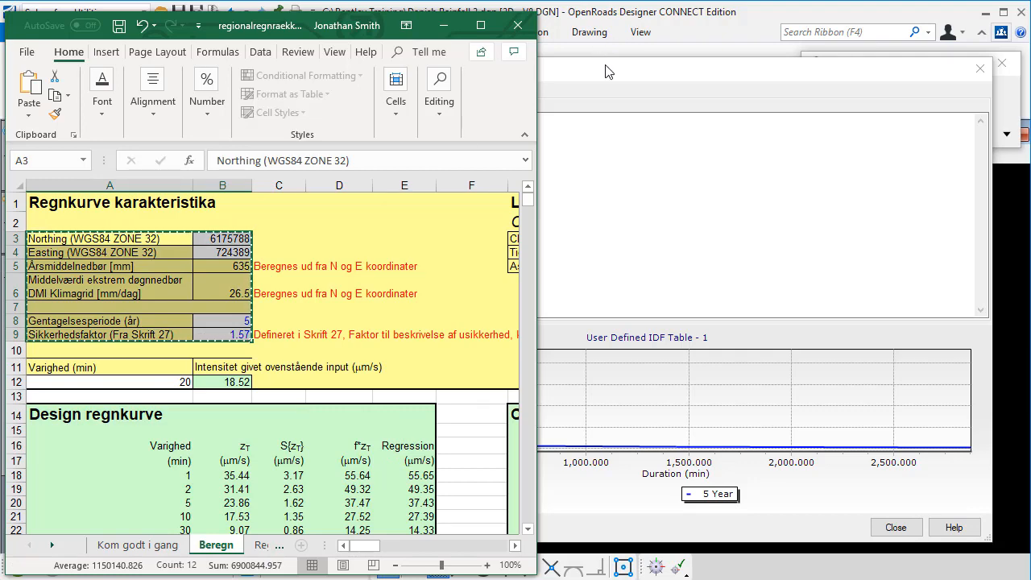
pyautogui.click(608, 71)
pyautogui.click(414, 149)
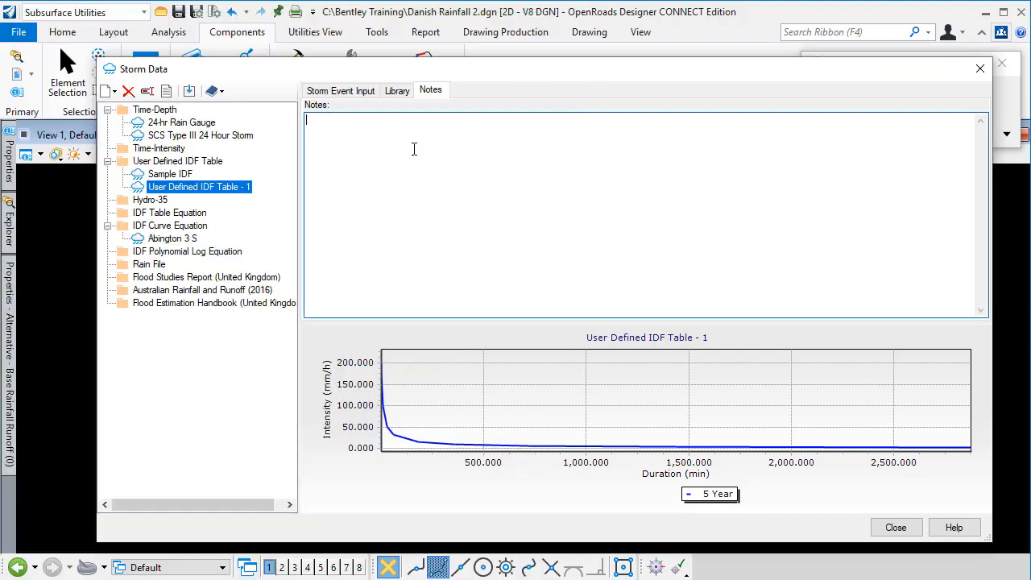
pyautogui.hotkey('ctrl', 'v')
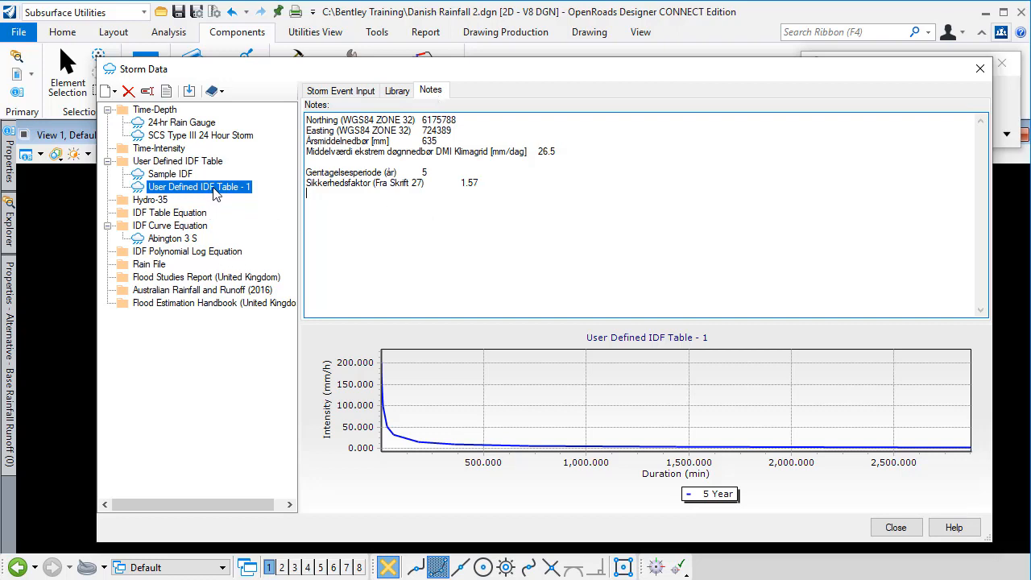
# Rename the new IDF table "Example Denmark - 5 Year Return Period" and close the Storm Data editor
pyautogui.rightClick(215, 195)
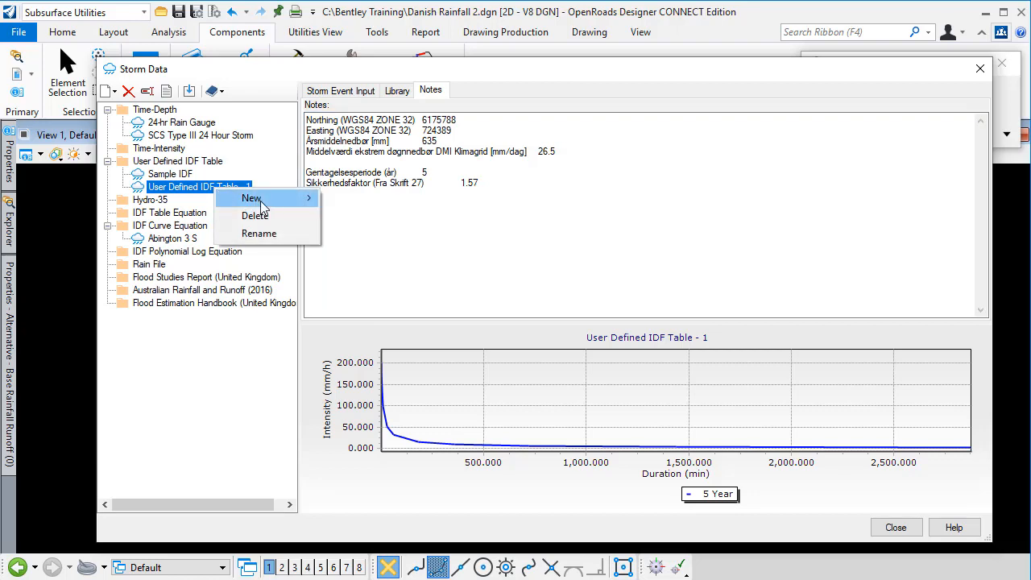
pyautogui.click(258, 234)
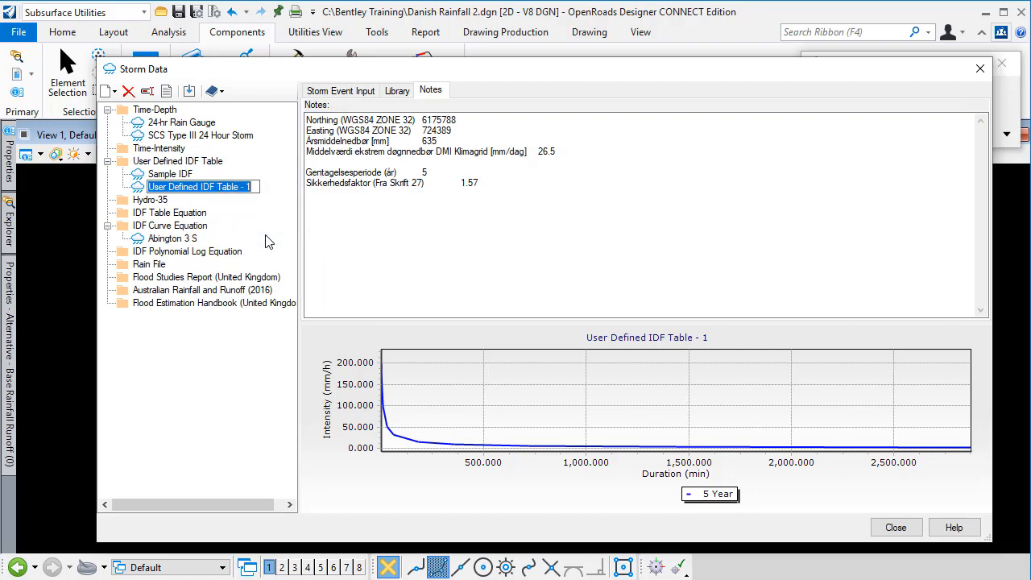
pyautogui.write('Exam')
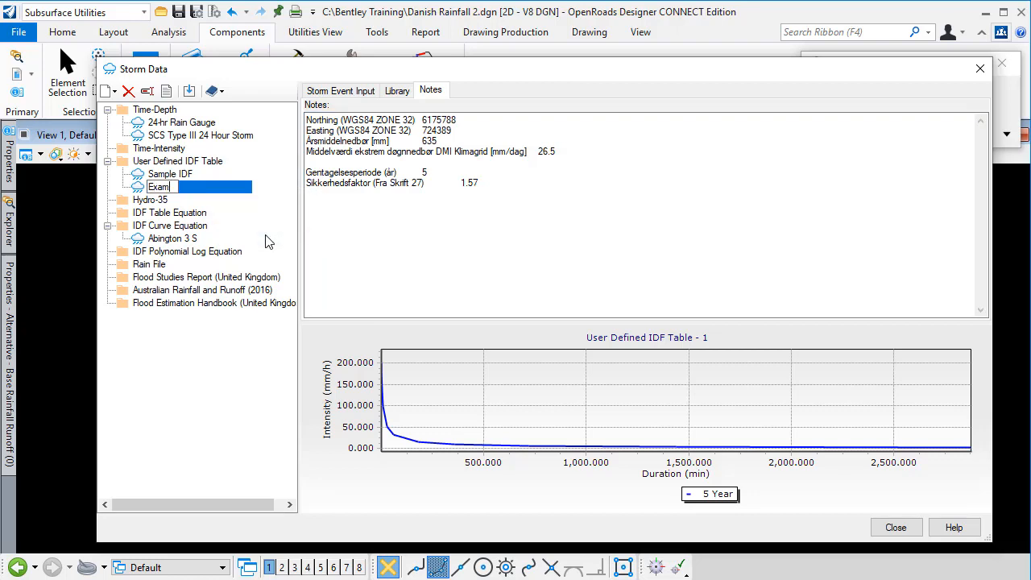
pyautogui.write('ple Denmark -')
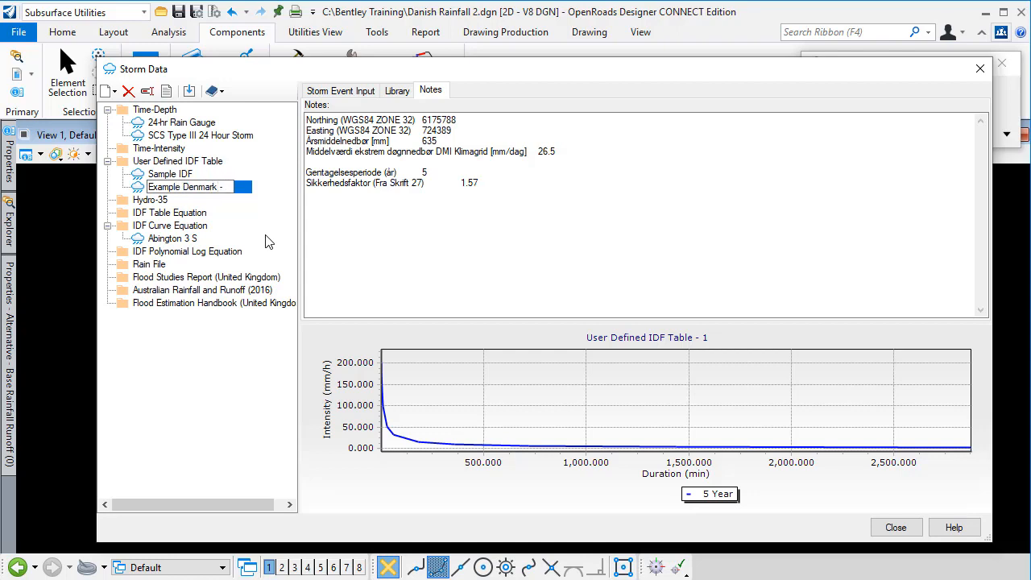
pyautogui.write(' 5 Year Return Period')
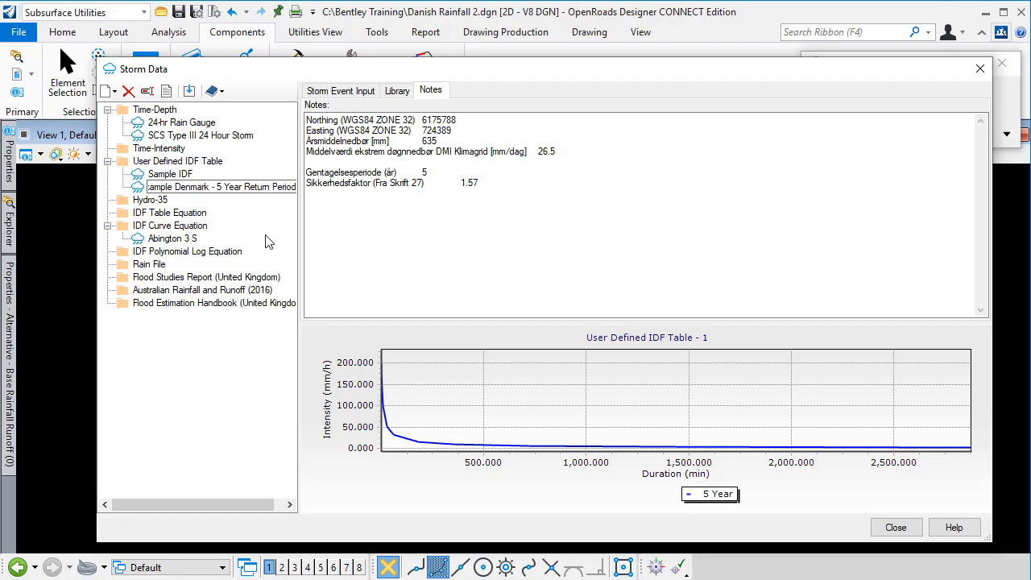
pyautogui.press('Return')
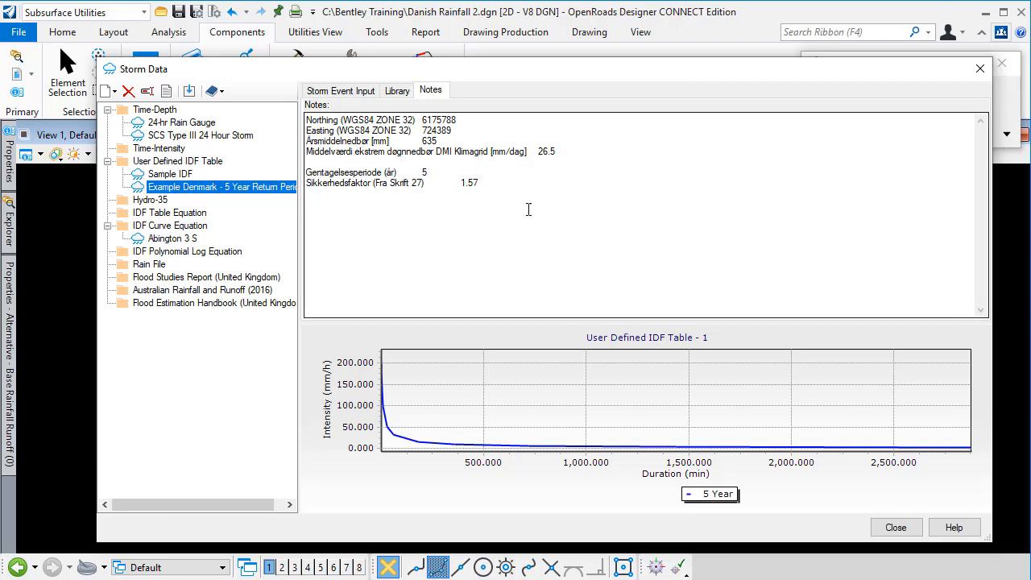
pyautogui.click(897, 528)
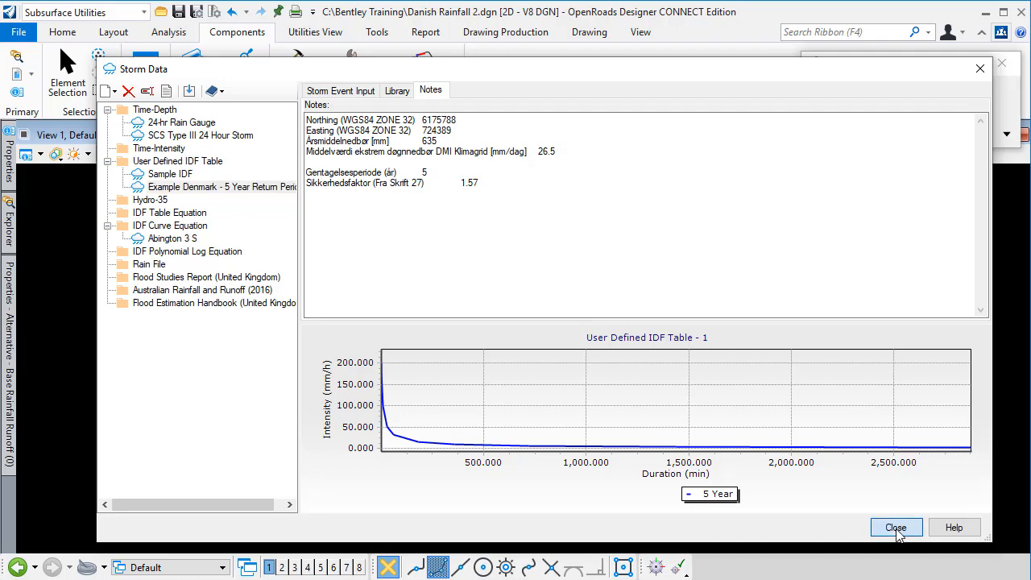
pyautogui.click(896, 528)
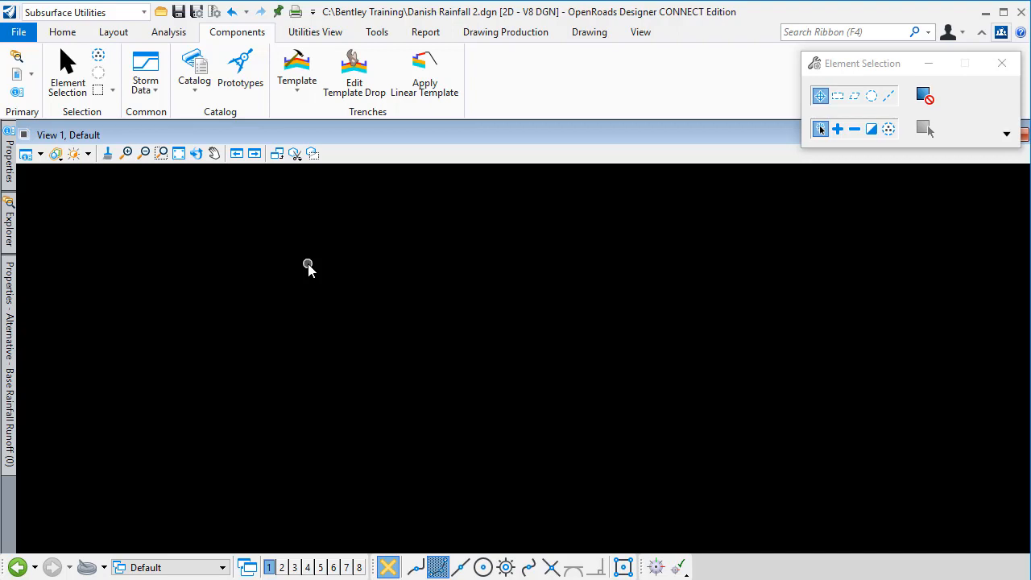
# Set the Base Rainfall Runoff alternative's global storm event to "Example Denmark - 5 Year Return Period - 5 Year"
pyautogui.click(157, 93)
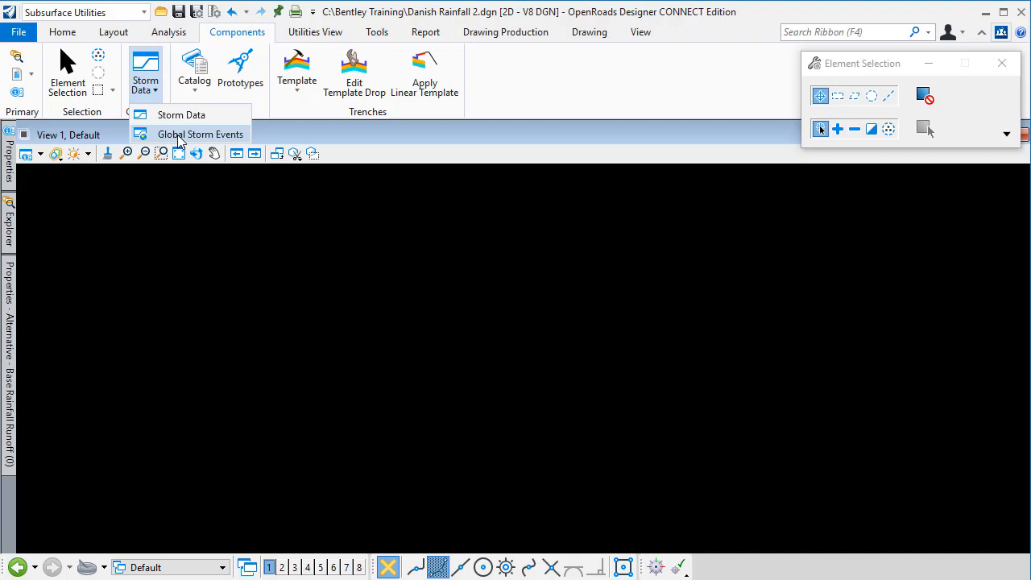
pyautogui.click(177, 135)
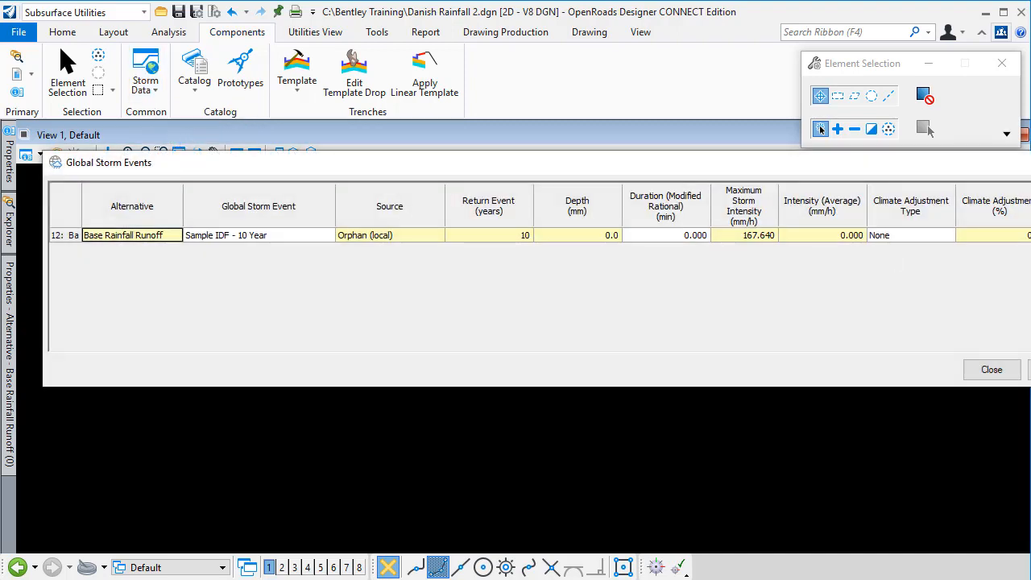
pyautogui.moveTo(1029, 260); pyautogui.dragTo(994, 260)
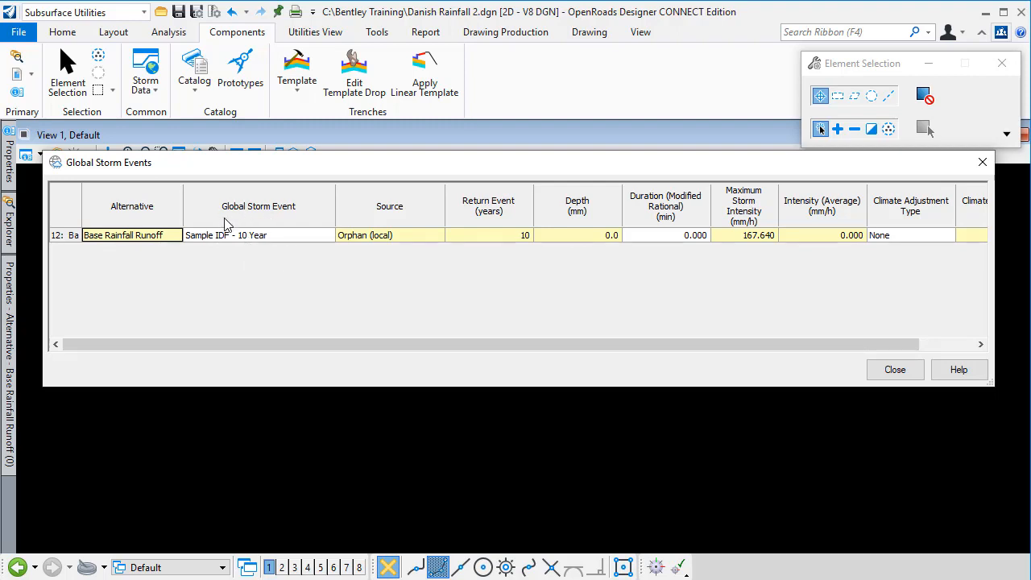
pyautogui.click(275, 239)
pyautogui.click(275, 244)
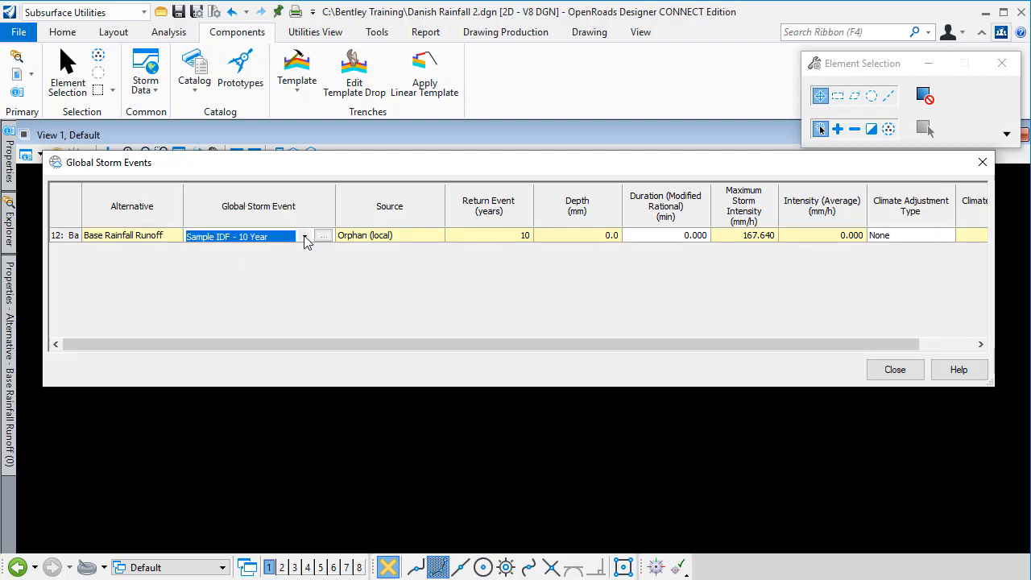
pyautogui.click(305, 239)
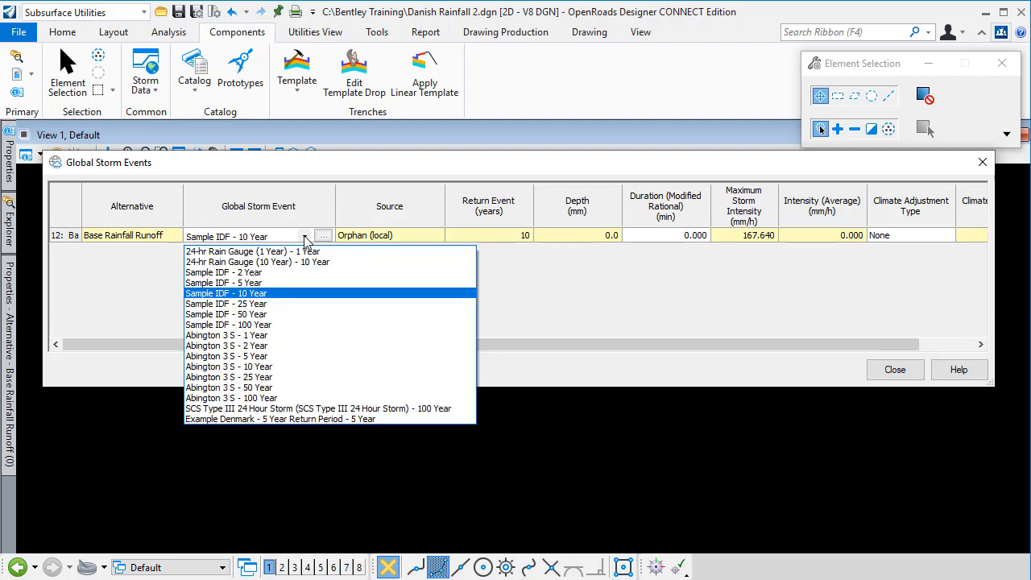
pyautogui.click(250, 419)
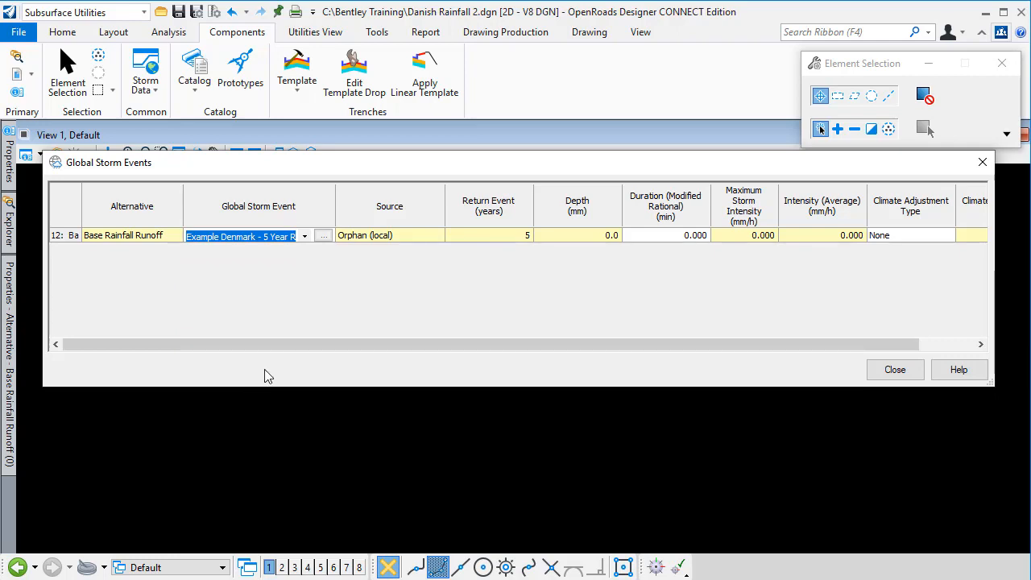
pyautogui.click(323, 236)
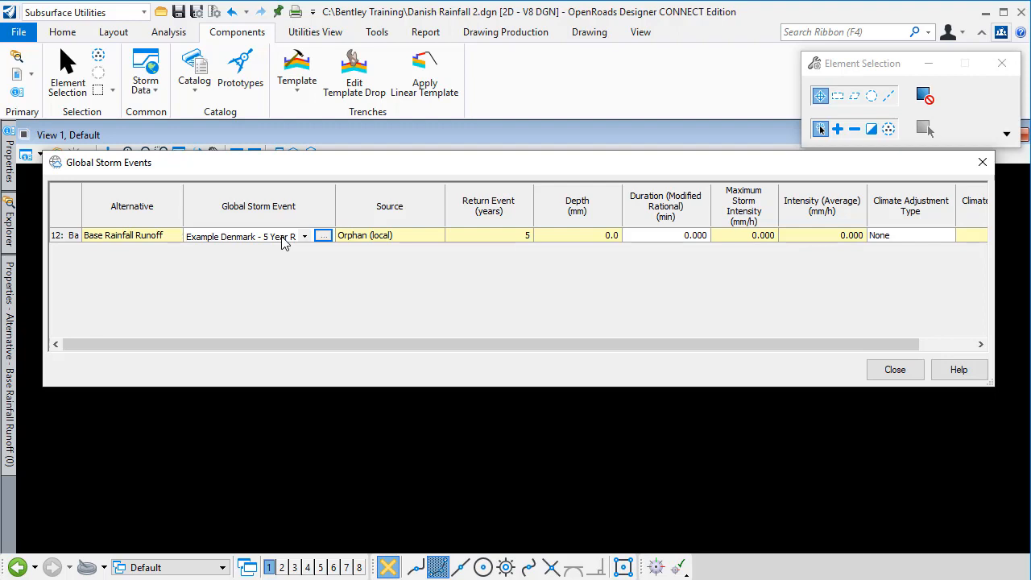
# Check the climate adjustment types available for the Base Rainfall Runoff alternative and close the Global Storm Events window
pyautogui.click(902, 238)
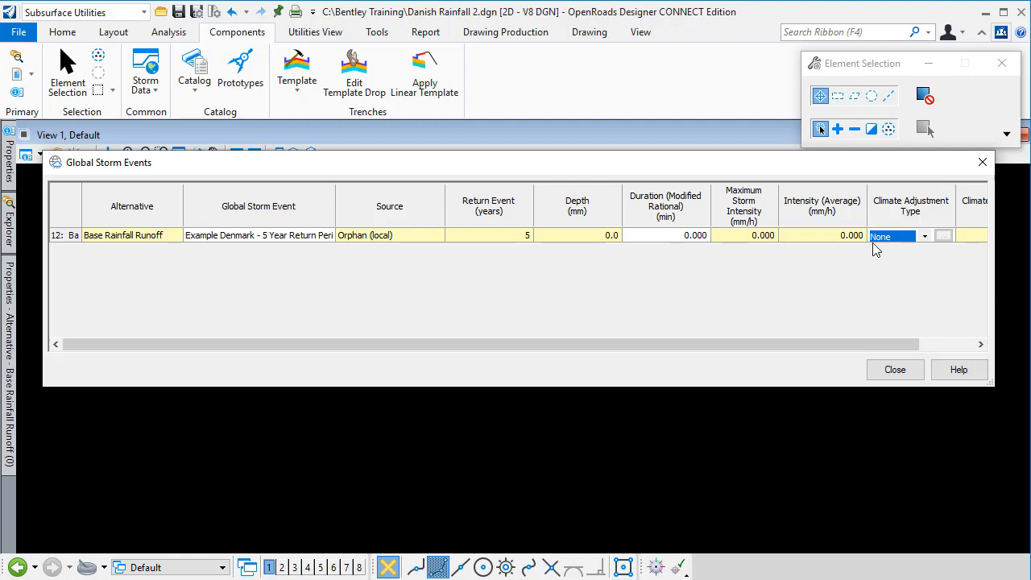
pyautogui.click(924, 237)
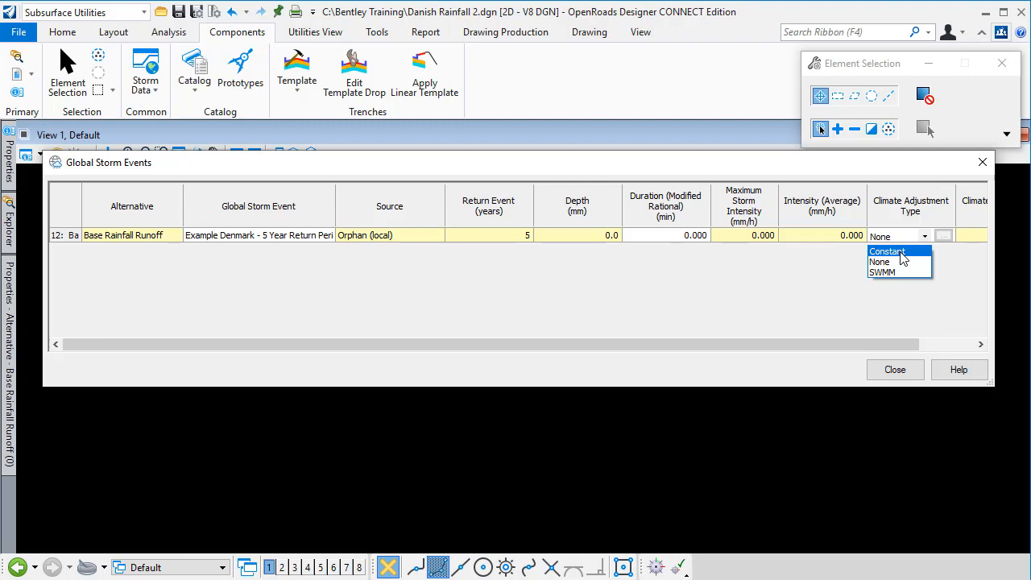
pyautogui.click(794, 257)
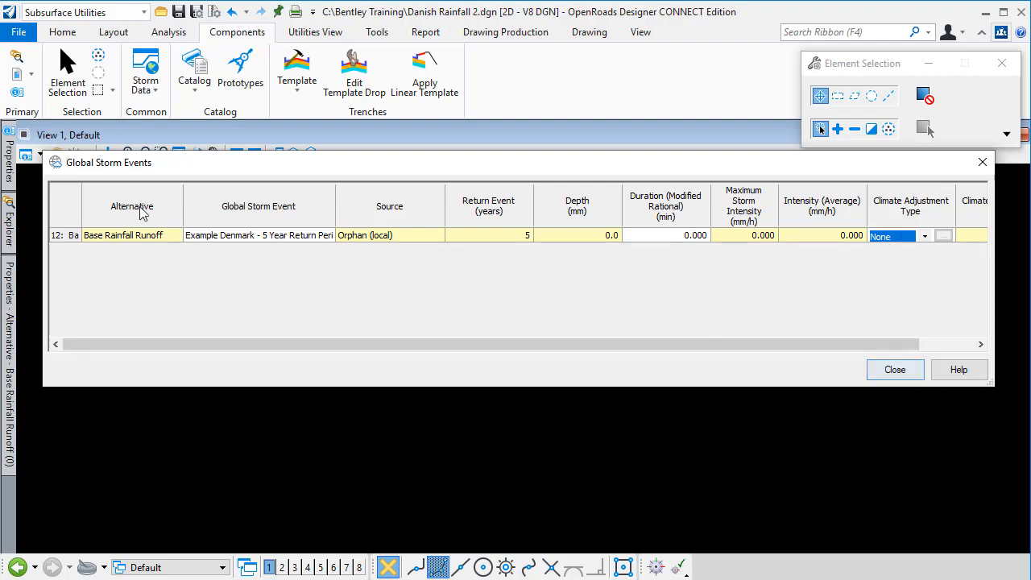
pyautogui.click(893, 372)
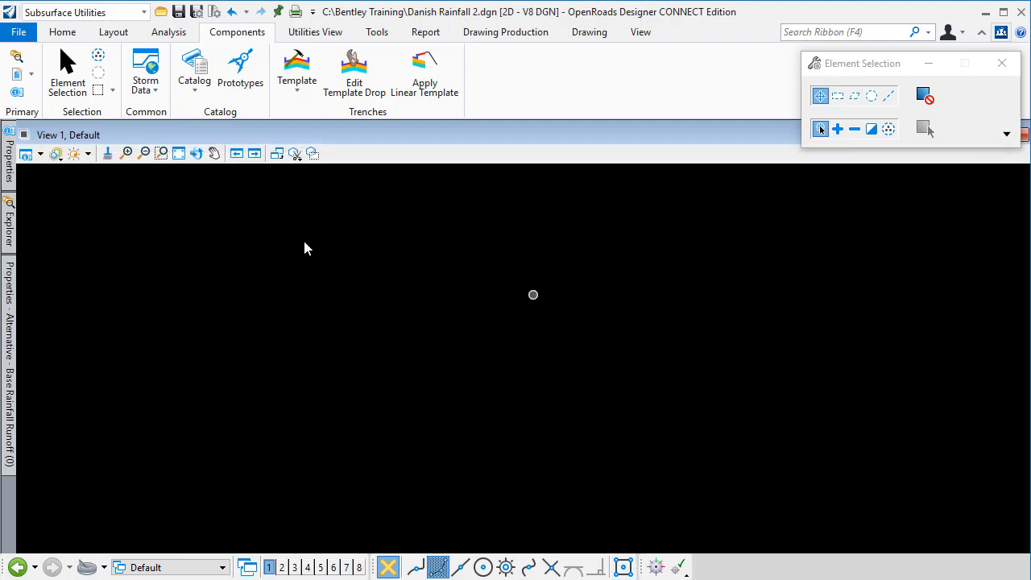
# Inspect the Base Design scenario's properties to check which Rainfall Runoff alternative it uses
pyautogui.click(168, 33)
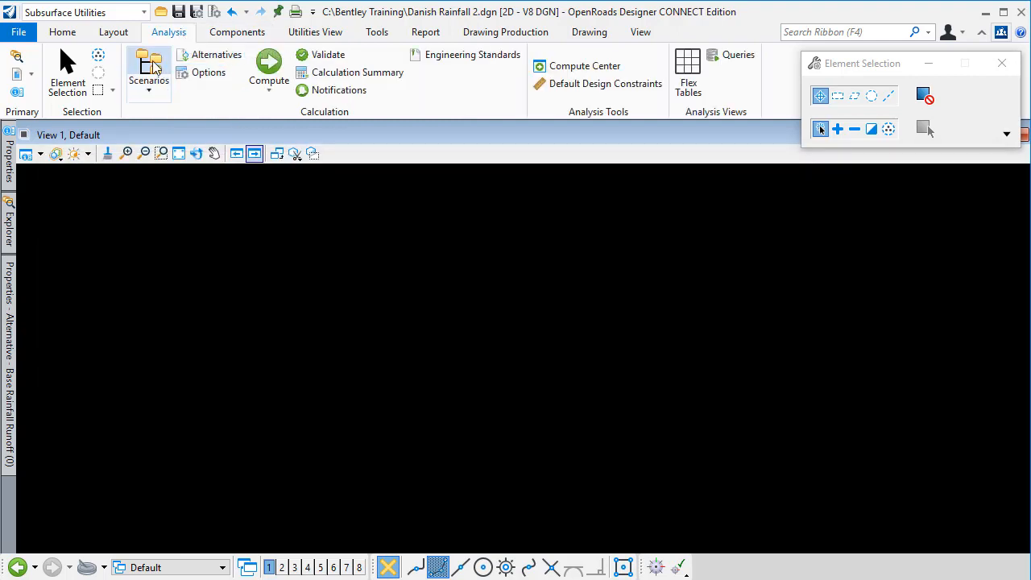
pyautogui.click(152, 60)
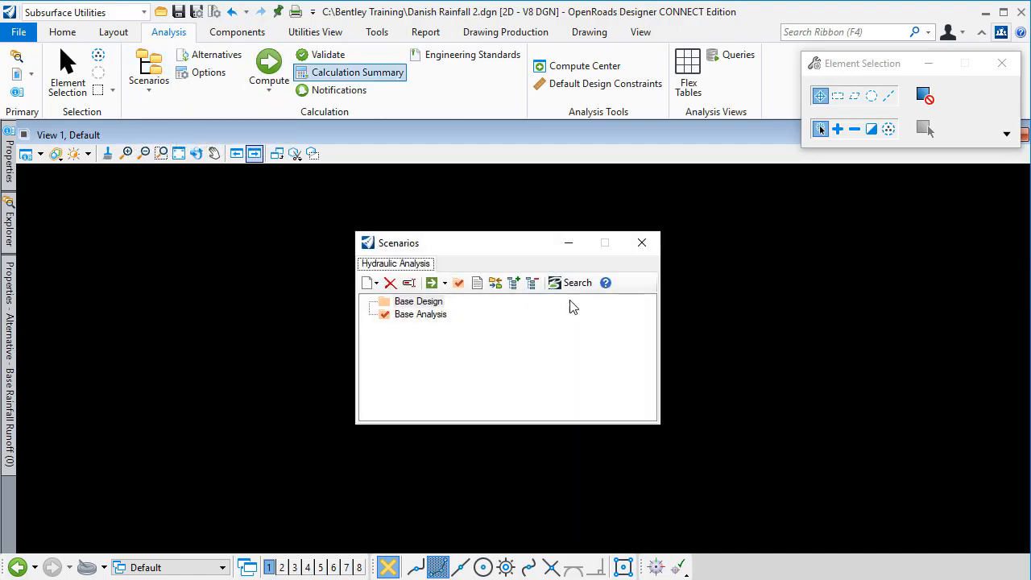
pyautogui.doubleClick(419, 302)
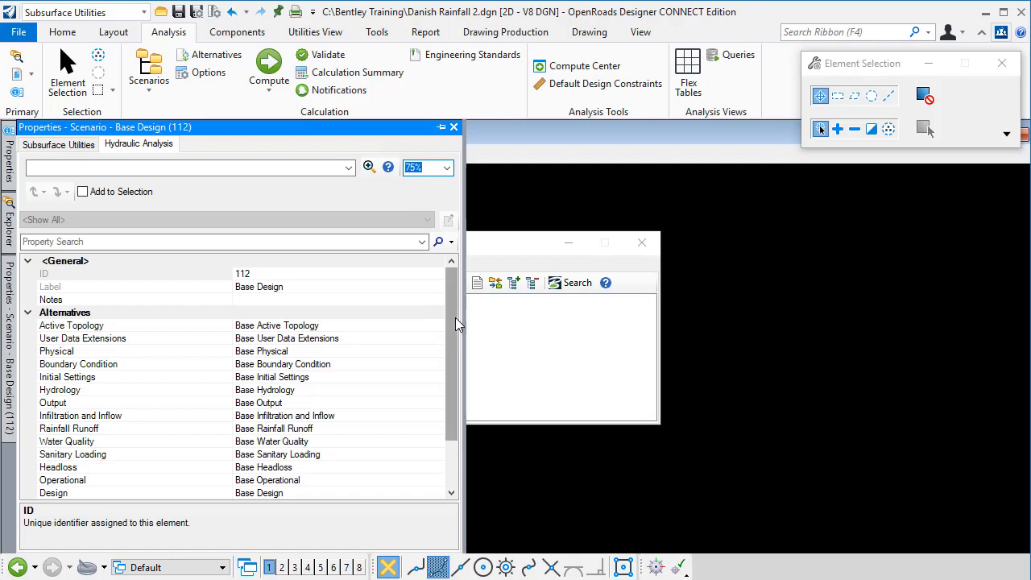
pyautogui.moveTo(453, 317); pyautogui.dragTo(448, 383)
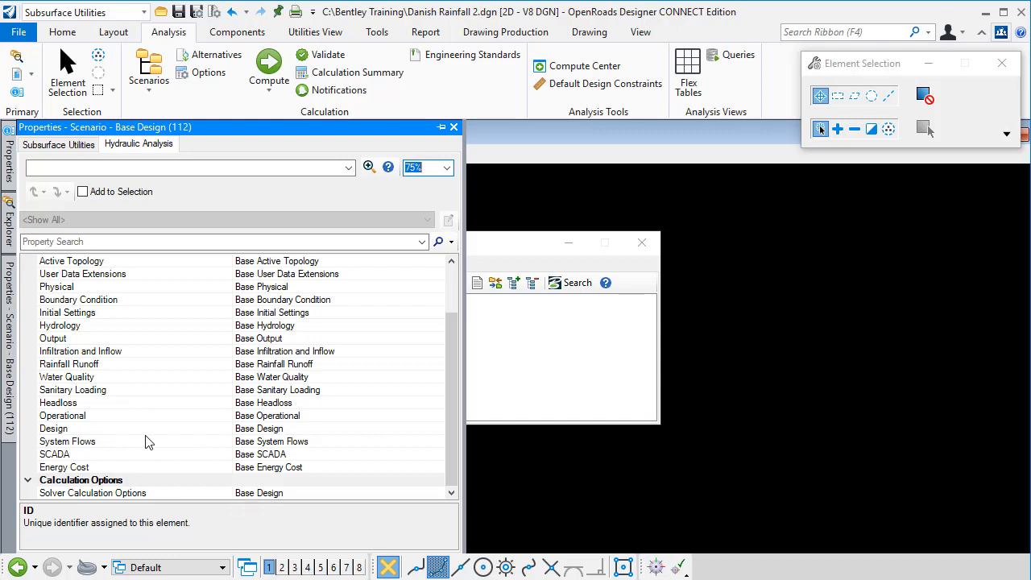
pyautogui.click(72, 366)
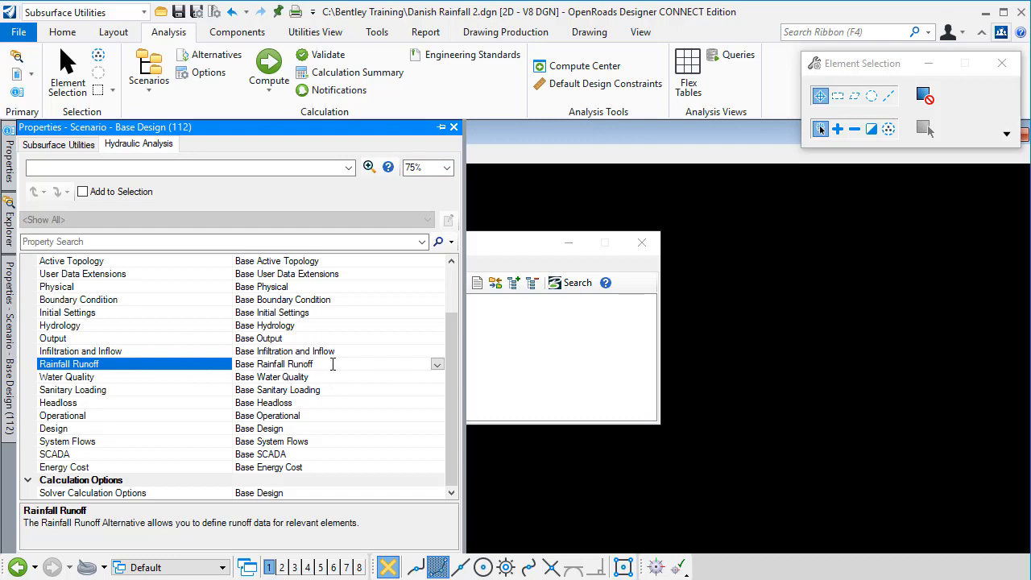
pyautogui.click(326, 364)
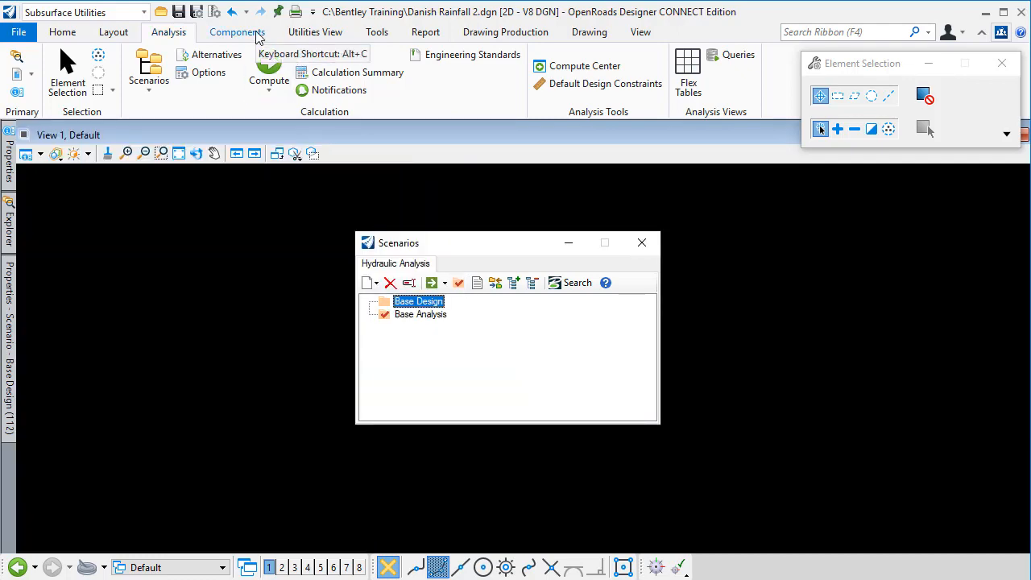
# Review the global storm event assigned to Base Rainfall Runoff and recheck the Rainfall Runoff alternative in the Base Design scenario
pyautogui.click(257, 38)
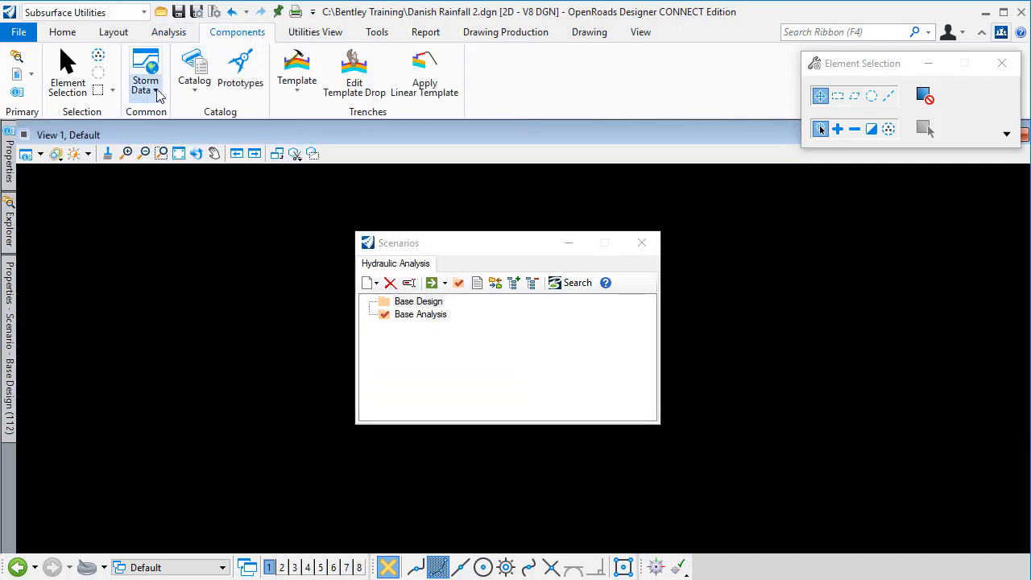
pyautogui.click(144, 87)
pyautogui.click(193, 135)
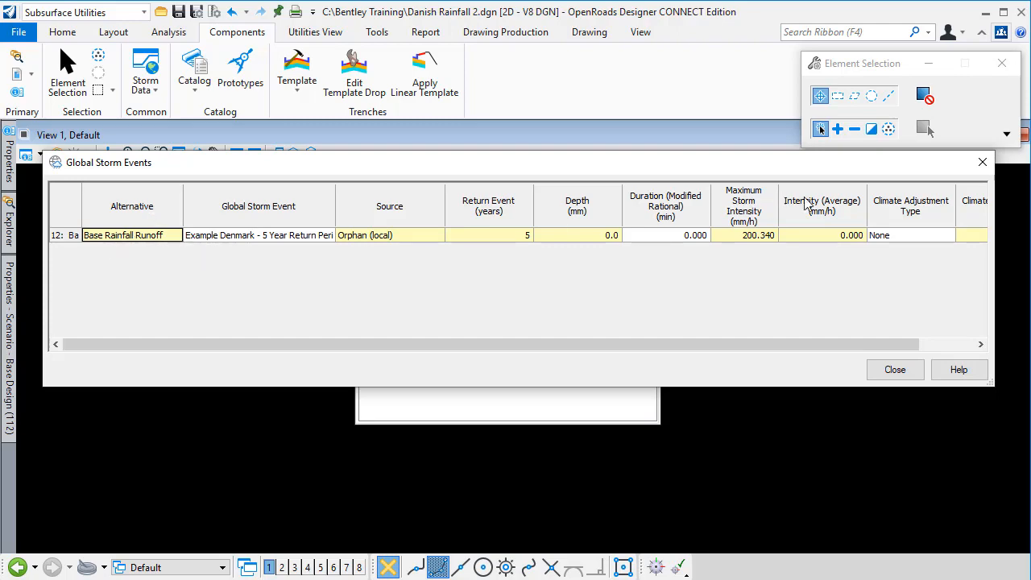
pyautogui.click(986, 164)
pyautogui.doubleClick(409, 302)
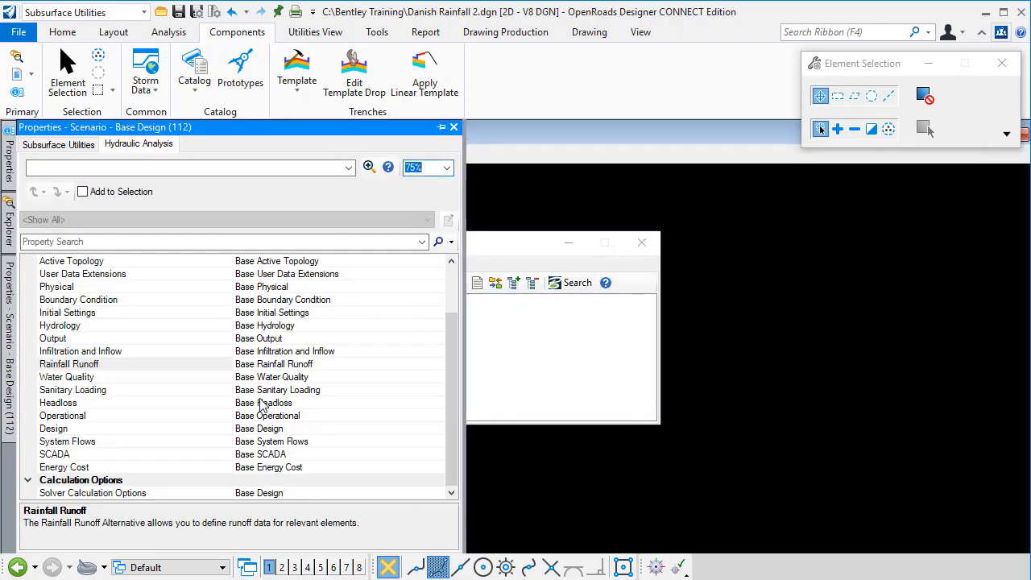
pyautogui.click(335, 364)
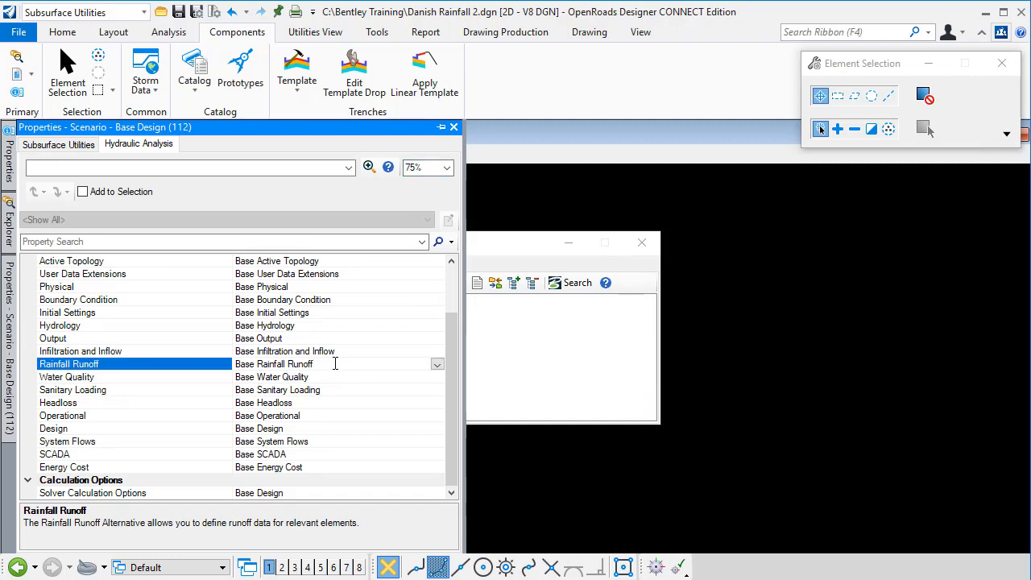
# Switch to the regional Excel workbook and examine the CDS characteristics in I3:I5 and the CDS regn times and intensities on the Beregn sheet
pyautogui.click(595, 522)
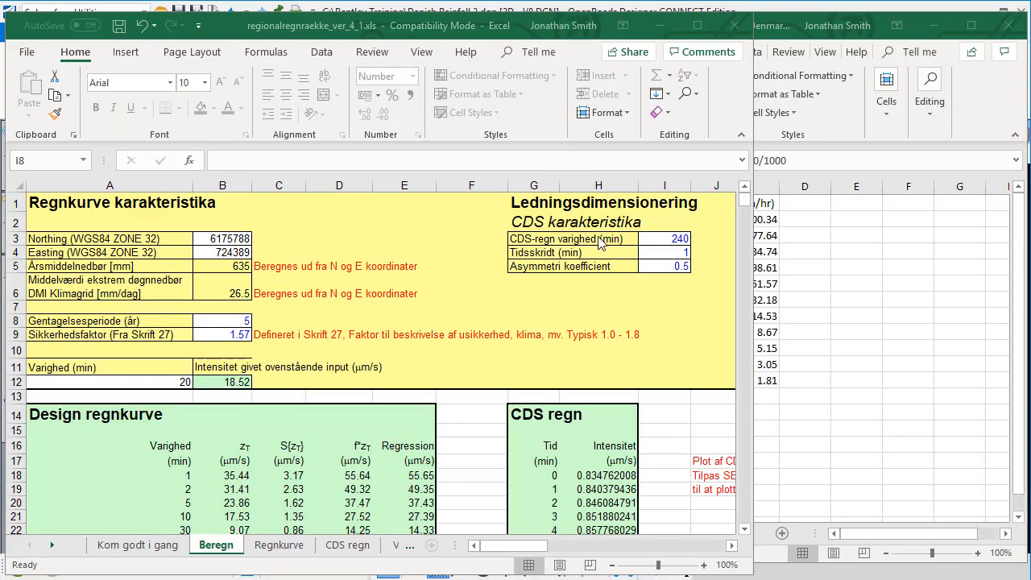
pyautogui.scroll(-2, 545, 453)
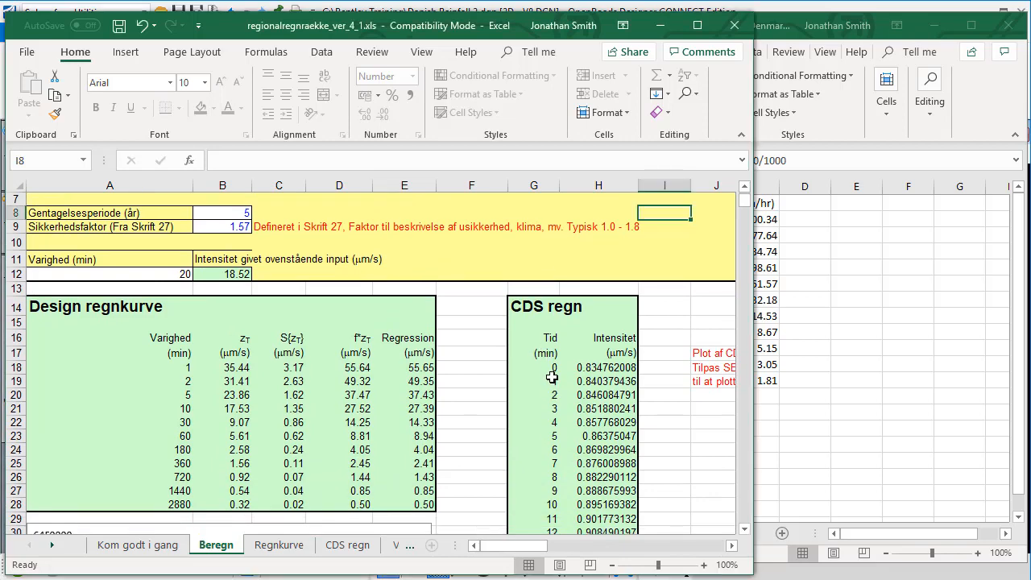
pyautogui.moveTo(552, 389); pyautogui.dragTo(601, 421)
pyautogui.scroll(2, 602, 404)
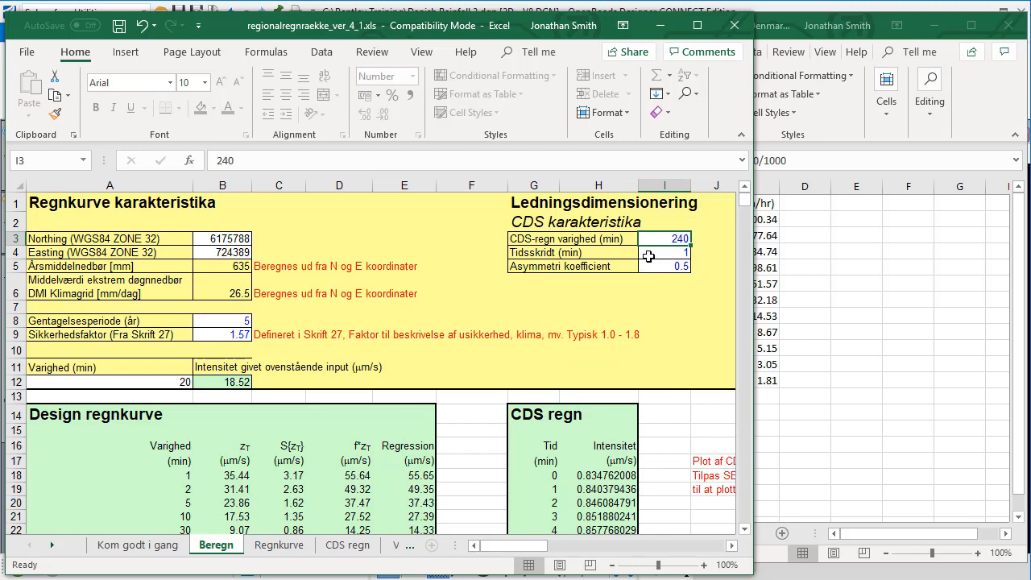
pyautogui.click(649, 253)
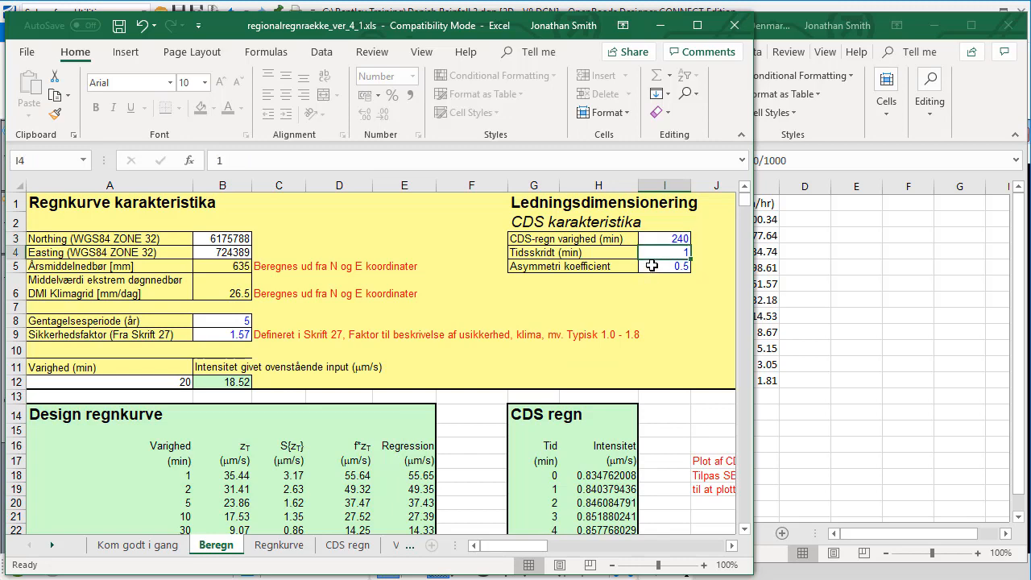
pyautogui.click(651, 268)
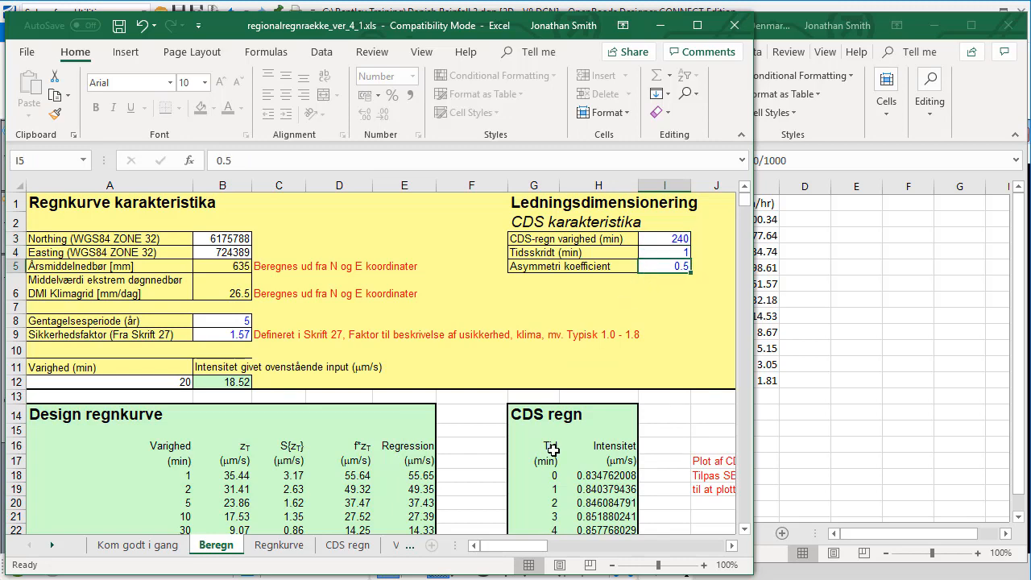
pyautogui.scroll(-3, 554, 448)
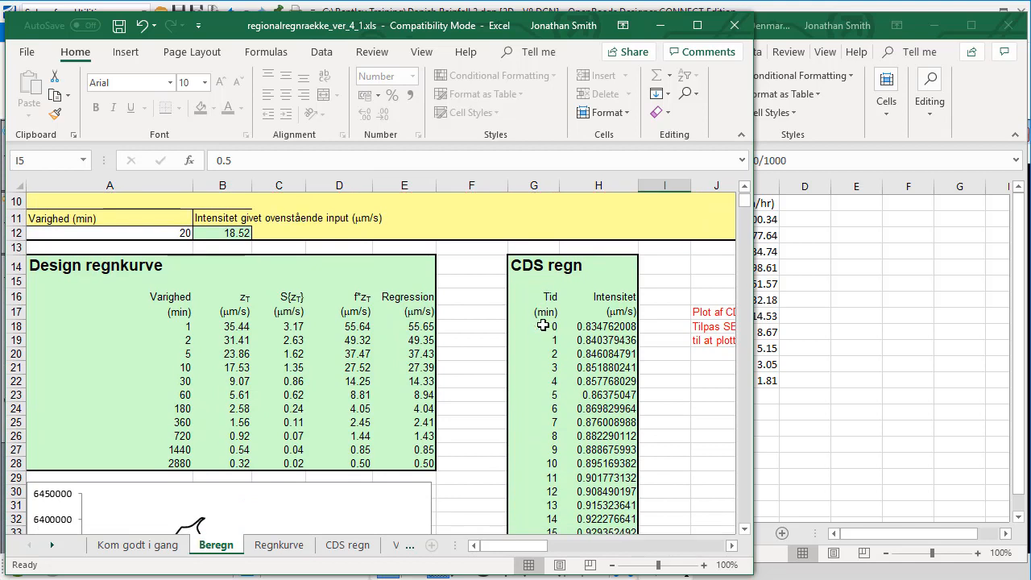
pyautogui.moveTo(544, 326); pyautogui.dragTo(542, 375)
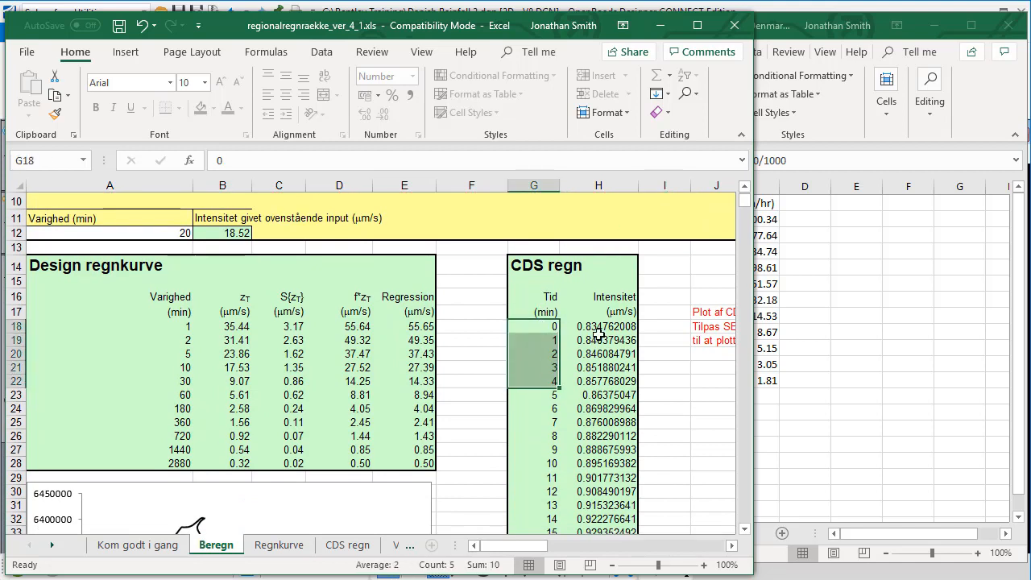
pyautogui.moveTo(602, 326); pyautogui.dragTo(612, 378)
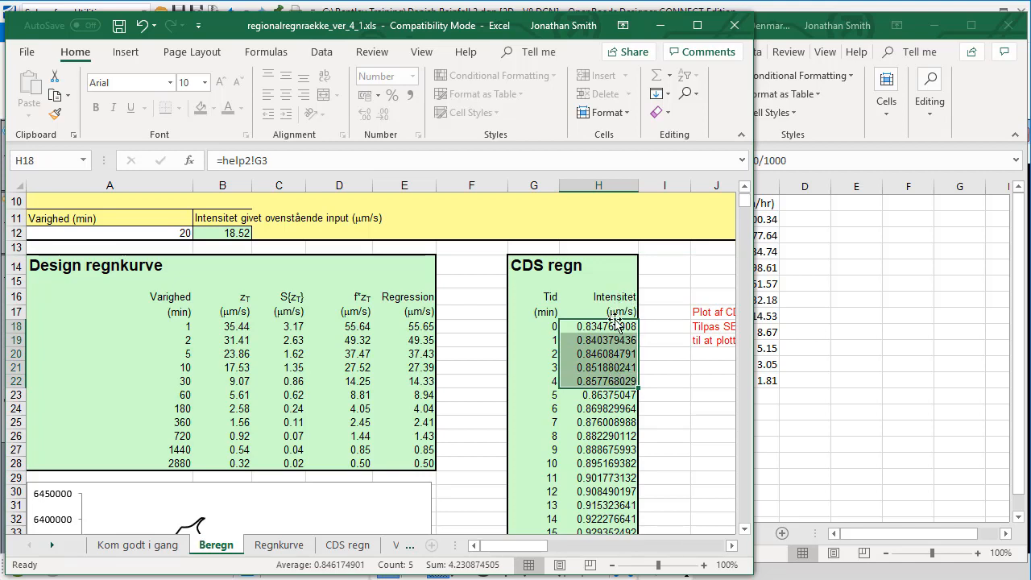
# Examine the times, intensities and mm/hr conversion formula on the CDS regn sheet of the Rainfall - Denmark workbook
pyautogui.click(864, 335)
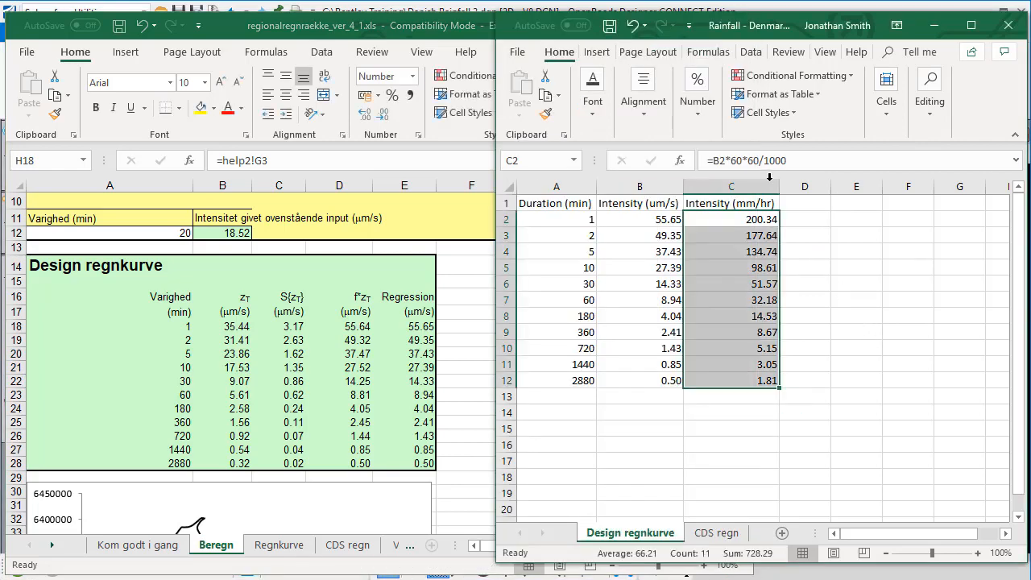
pyautogui.click(716, 532)
pyautogui.click(852, 424)
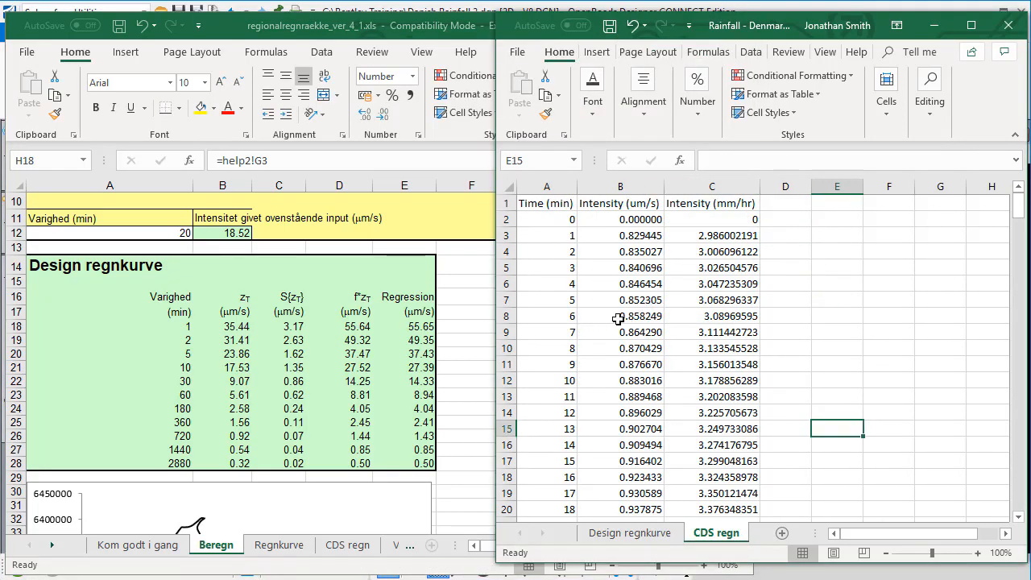
pyautogui.moveTo(554, 220); pyautogui.dragTo(555, 283)
pyautogui.moveTo(632, 217); pyautogui.dragTo(618, 281)
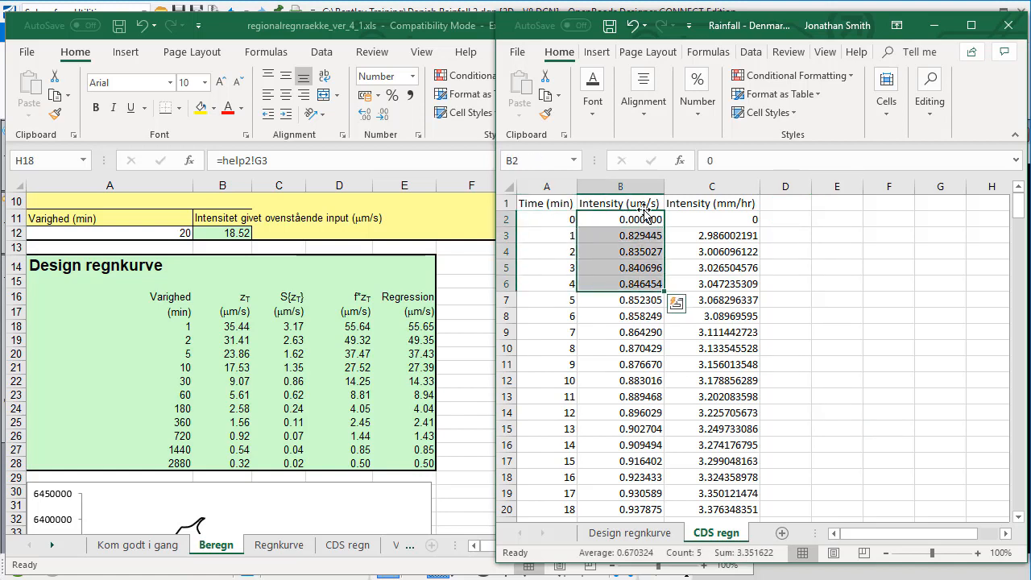
pyautogui.click(715, 236)
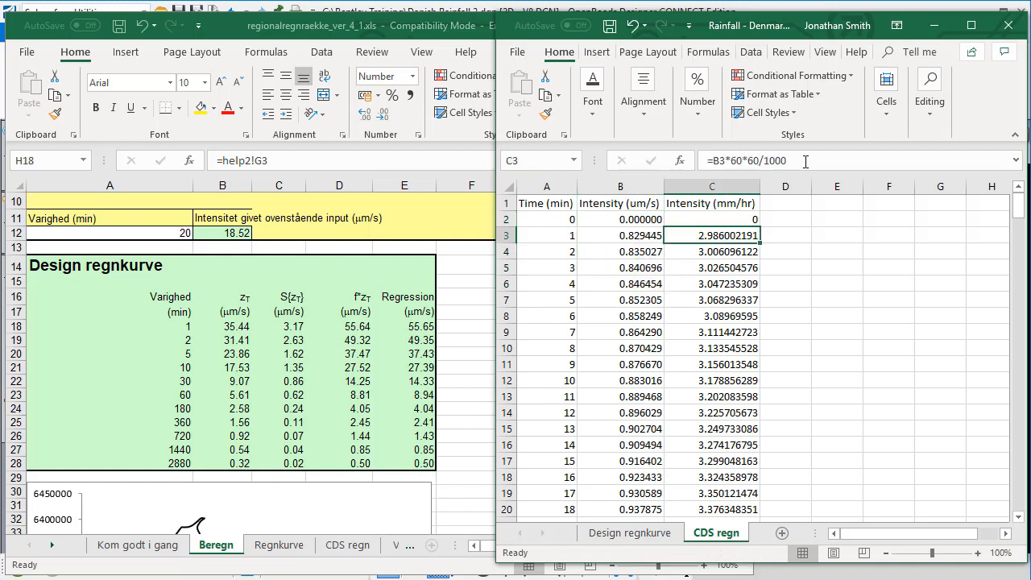
pyautogui.click(805, 160)
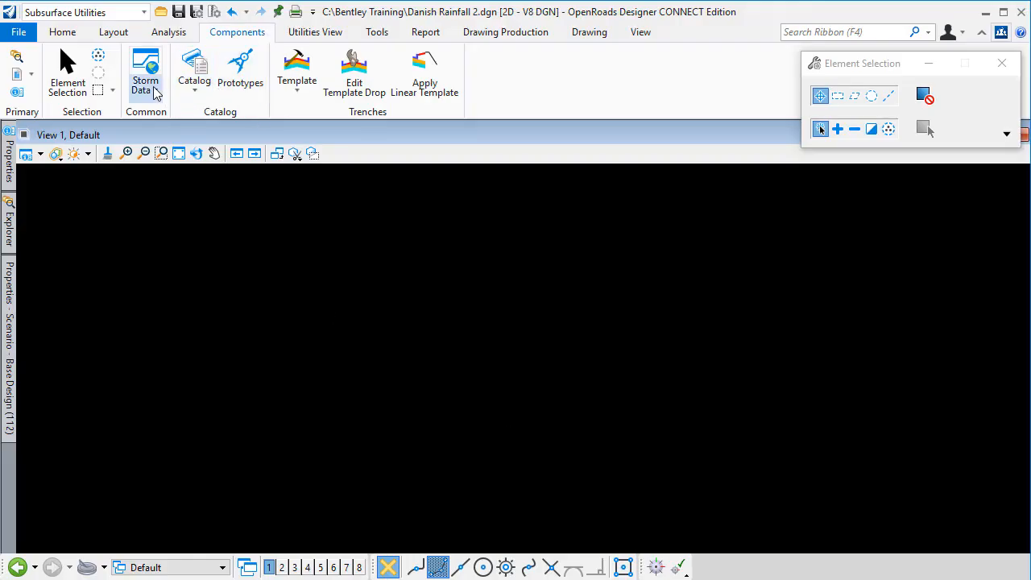
# Open the storm data editor and create a new storm data group of the Time-Intensity type
pyautogui.click(155, 90)
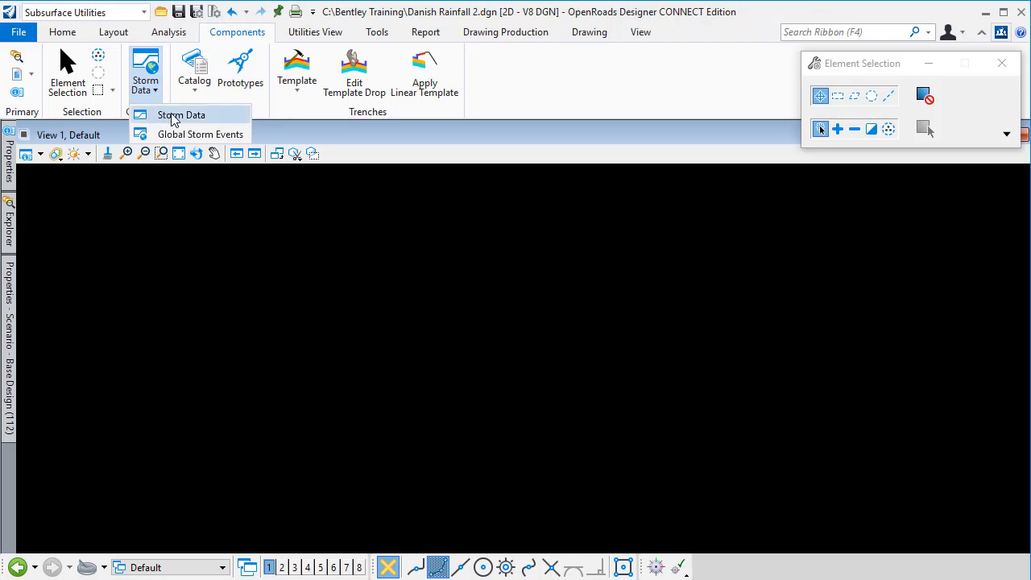
pyautogui.click(179, 115)
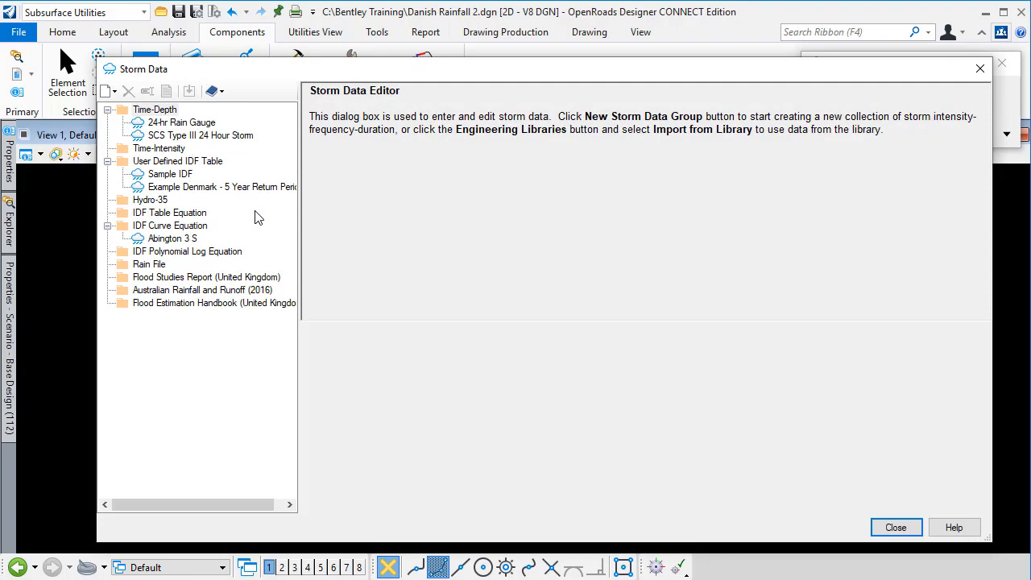
pyautogui.click(179, 150)
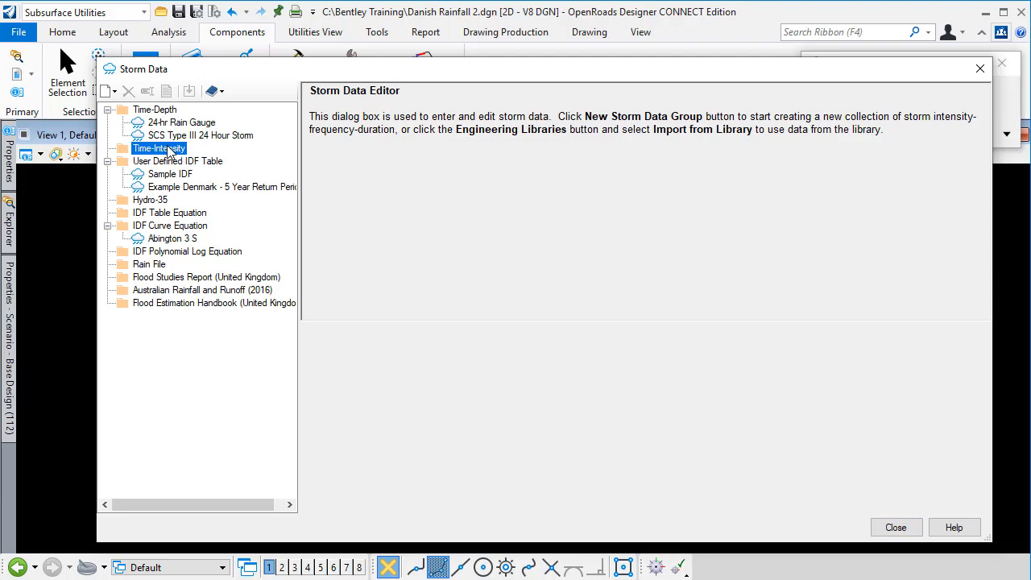
pyautogui.rightClick(167, 152)
pyautogui.moveTo(218, 160)
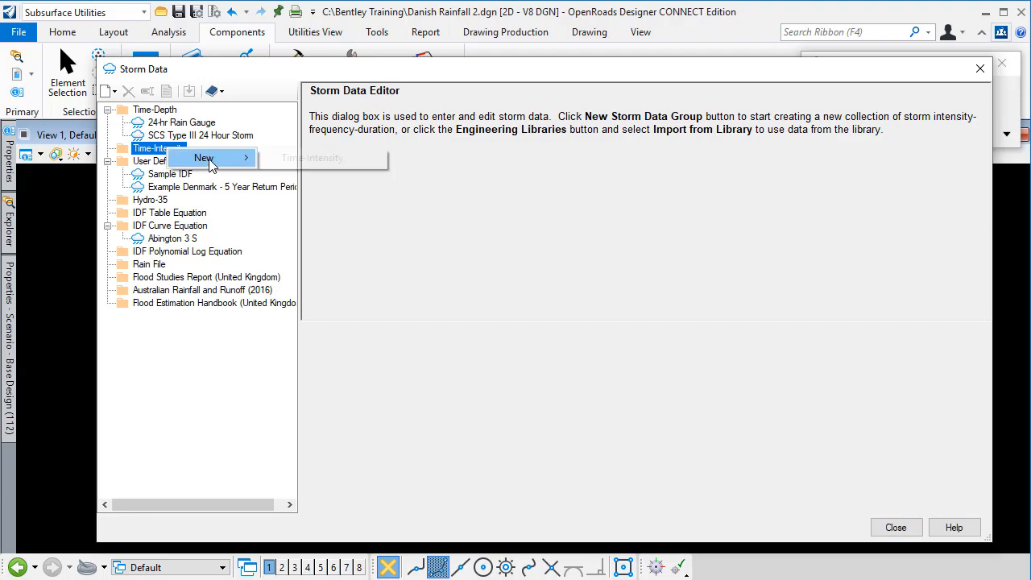
pyautogui.click(328, 160)
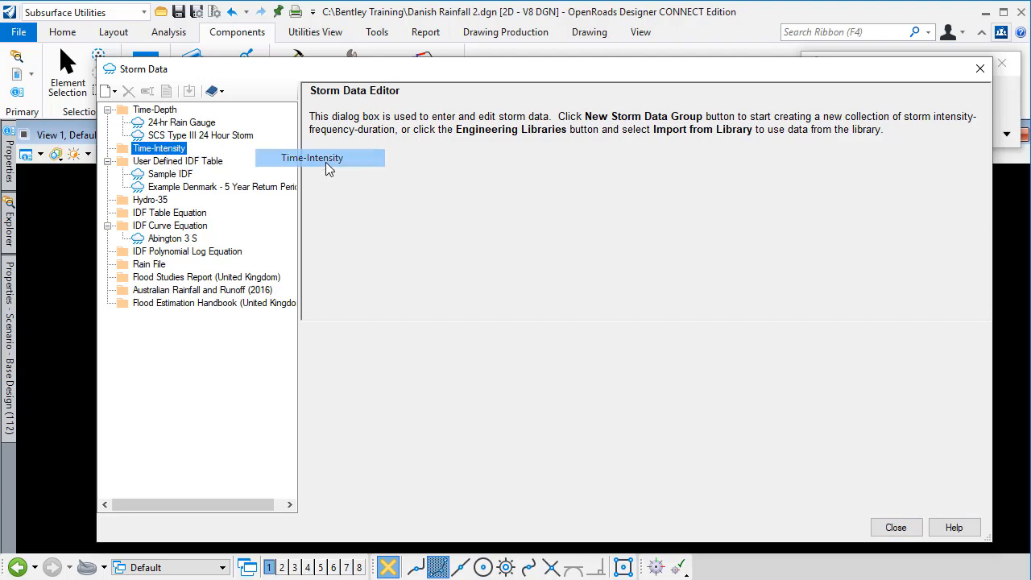
pyautogui.press('Return')
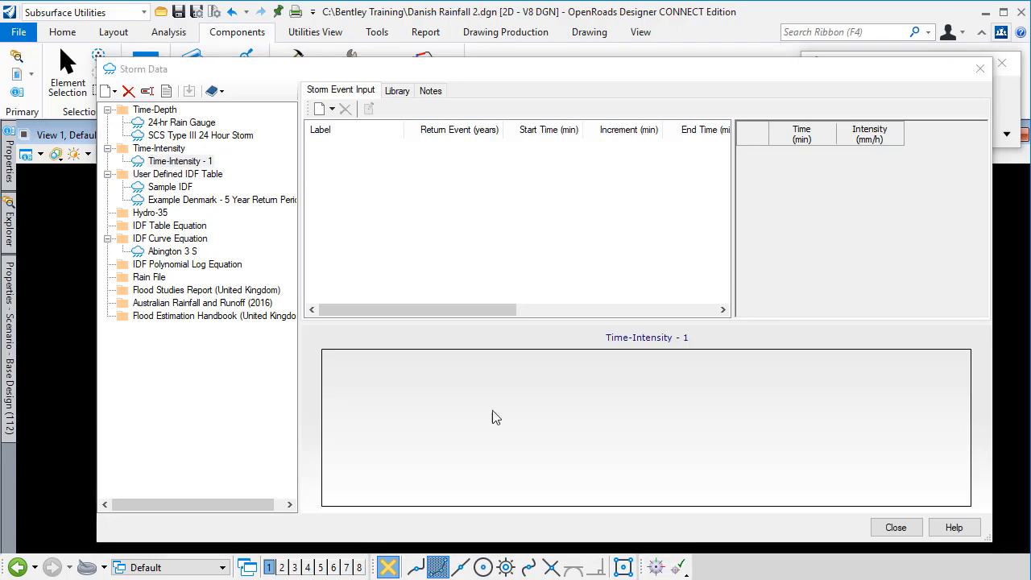
# Start a new return event in the Time-Intensity group, labelled Denmark 5 Year Rainfall Curve, with a return event of 5 years
pyautogui.click(332, 109)
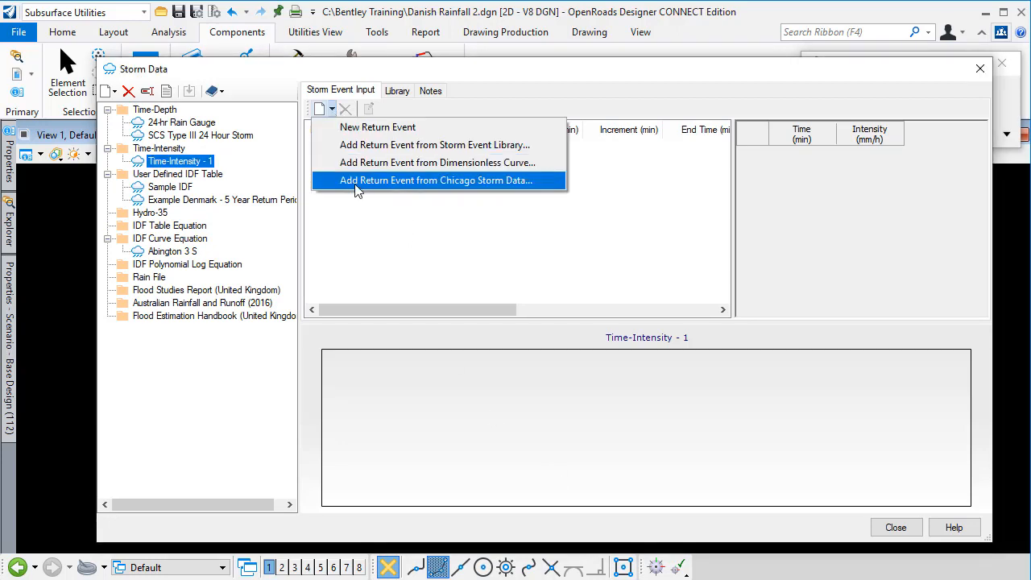
pyautogui.click(385, 129)
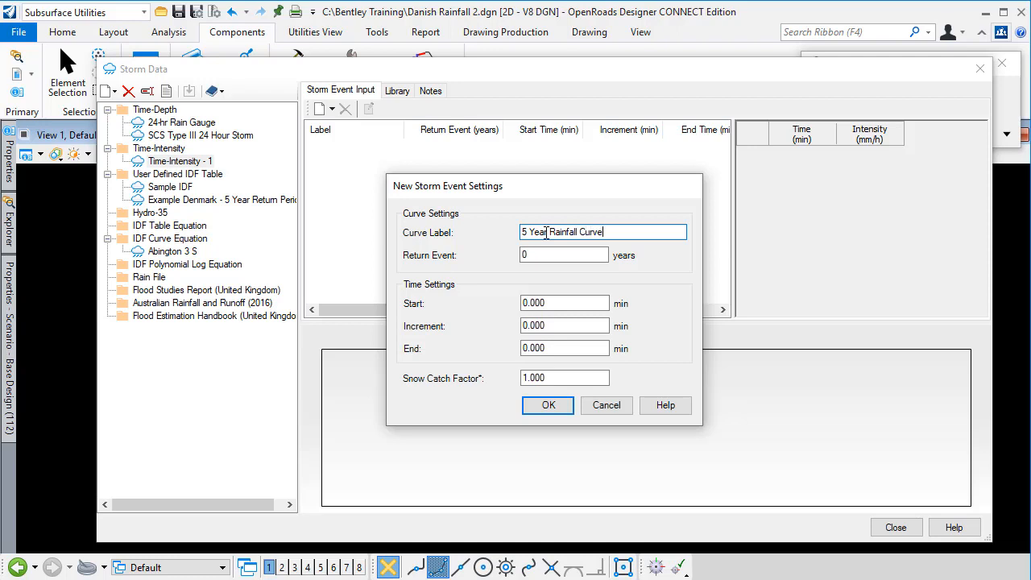
pyautogui.write('Denmark')
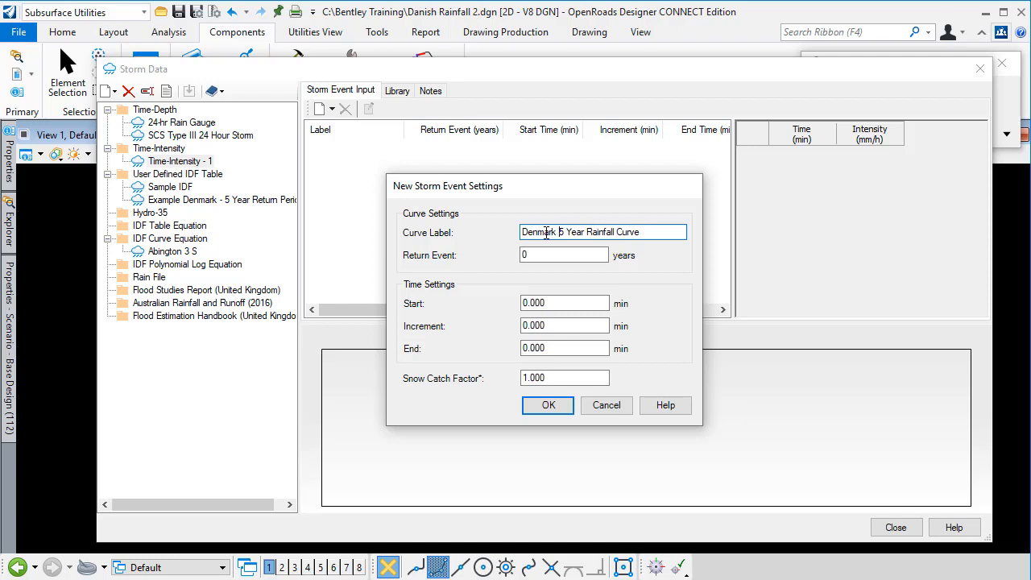
pyautogui.doubleClick(547, 256)
# Set the event's time range to start at 0 min, increment 1 min and end 240 min, and create it
pyautogui.doubleClick(564, 304)
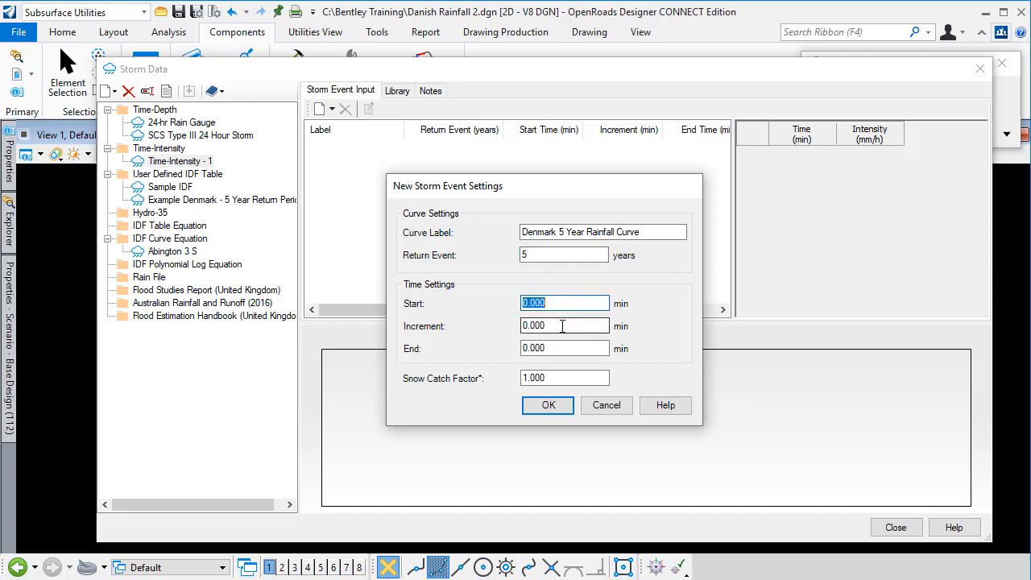
pyautogui.doubleClick(565, 327)
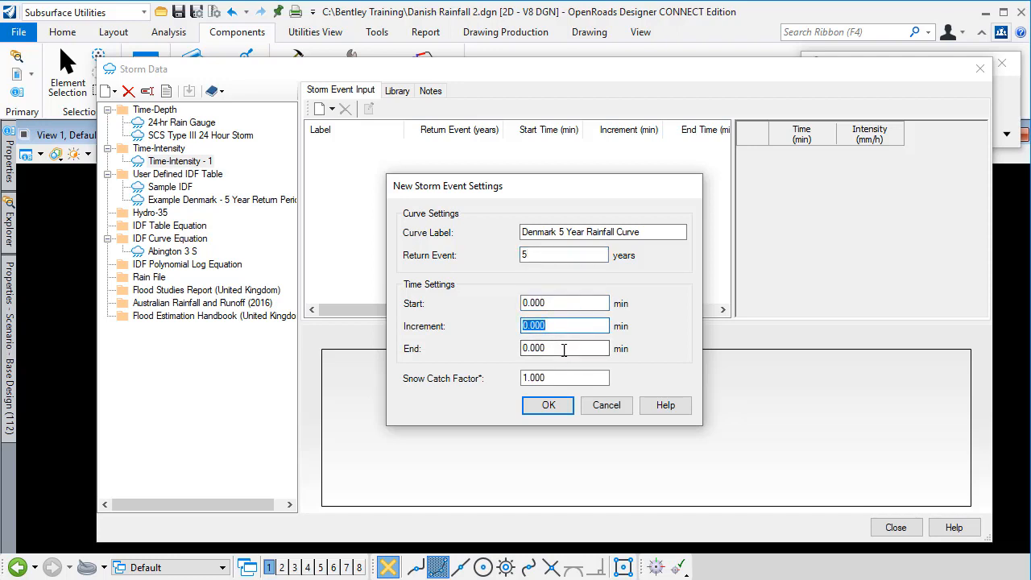
pyautogui.write('1')
pyautogui.doubleClick(562, 348)
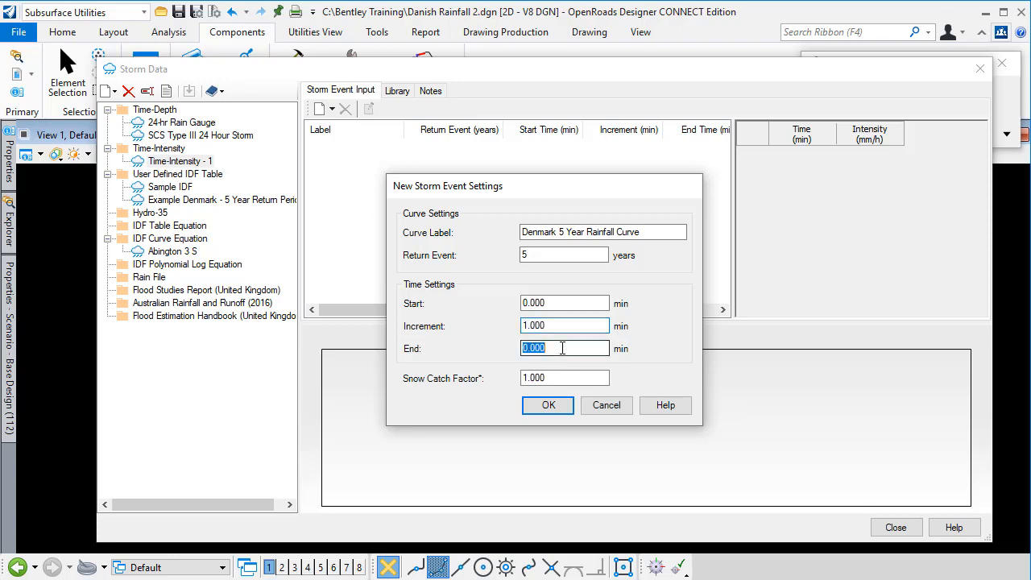
pyautogui.write('240')
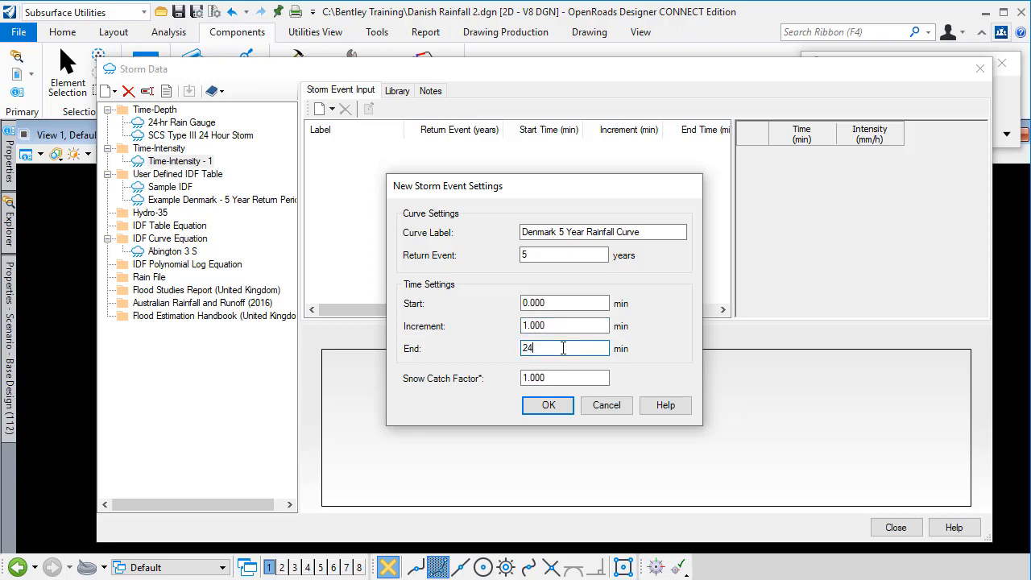
pyautogui.rightClick(622, 310)
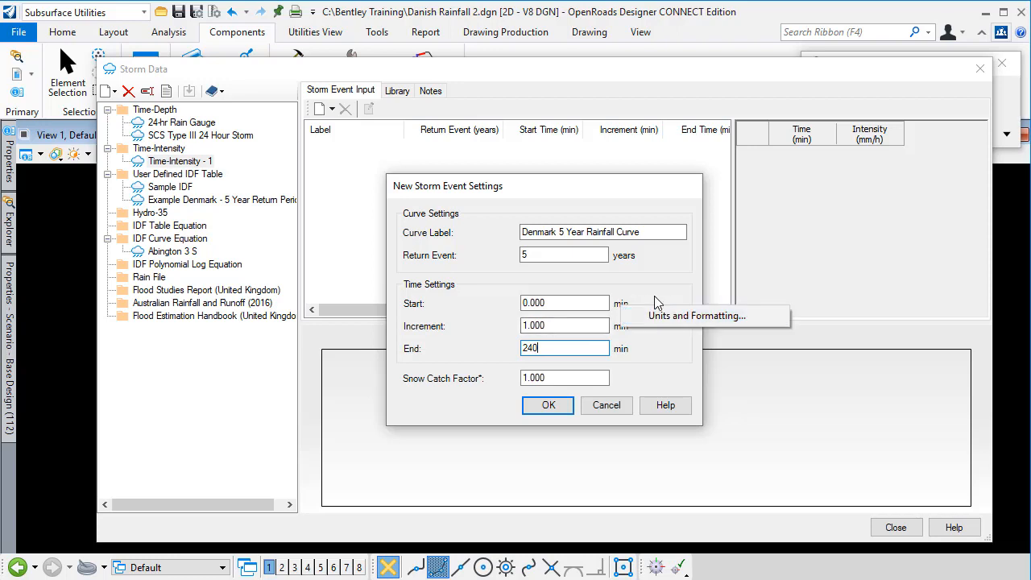
pyautogui.click(656, 299)
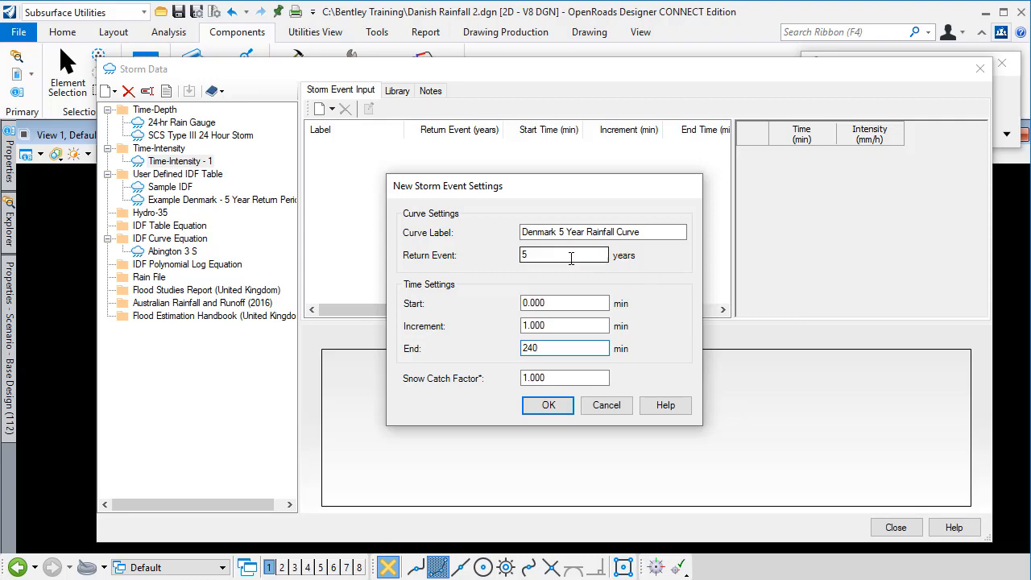
pyautogui.click(545, 409)
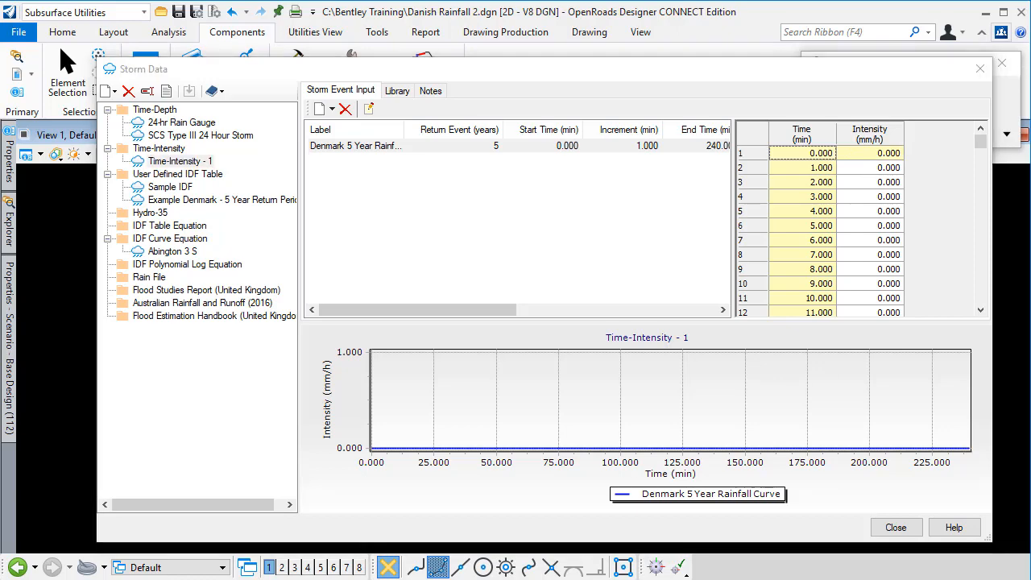
# Switch to the Rainfall - Denmark workbook in Excel and copy the mm/hr intensities in C2:C242 of the CDS regn sheet
pyautogui.hotkey('alt', 'Tab')
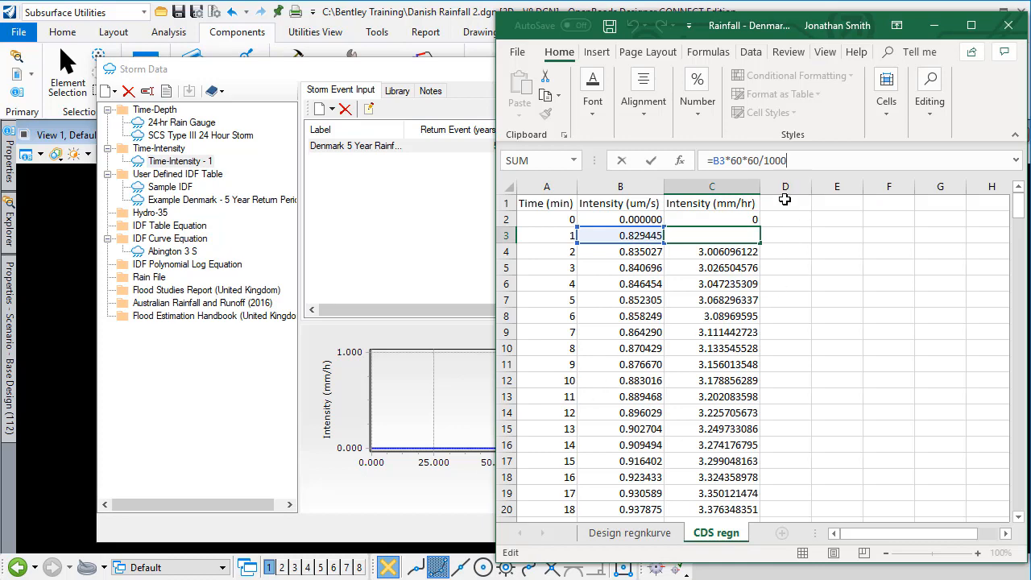
pyautogui.click(793, 221)
pyautogui.click(715, 219)
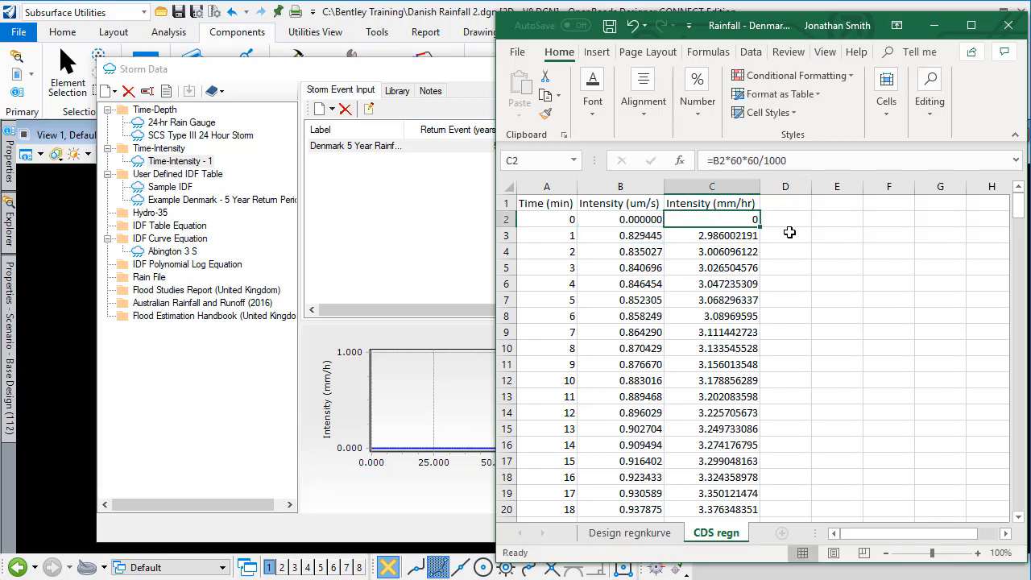
pyautogui.scroll(-20, 805, 339)
pyautogui.scroll(-20, 810, 395)
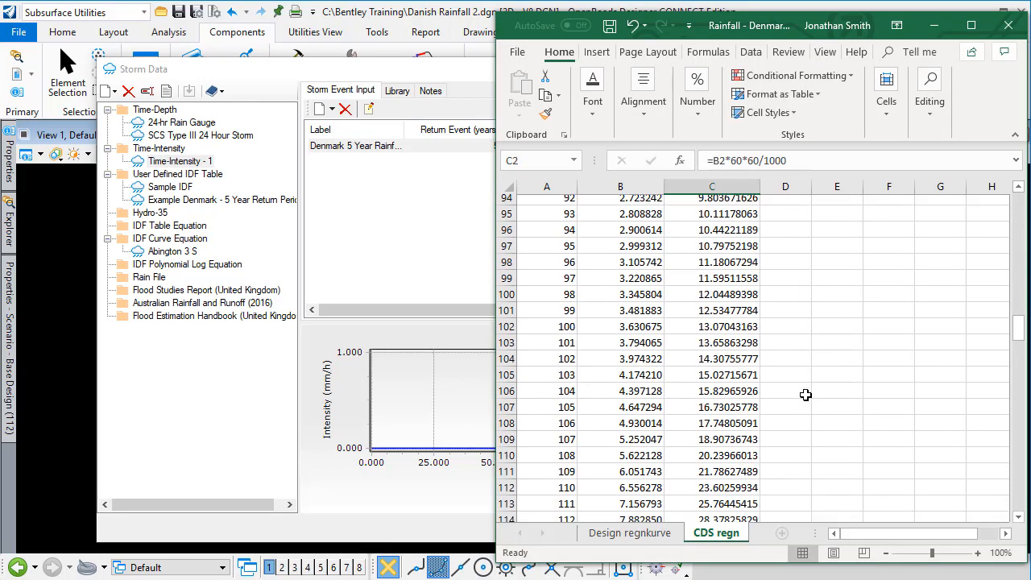
pyautogui.scroll(-14, 802, 396)
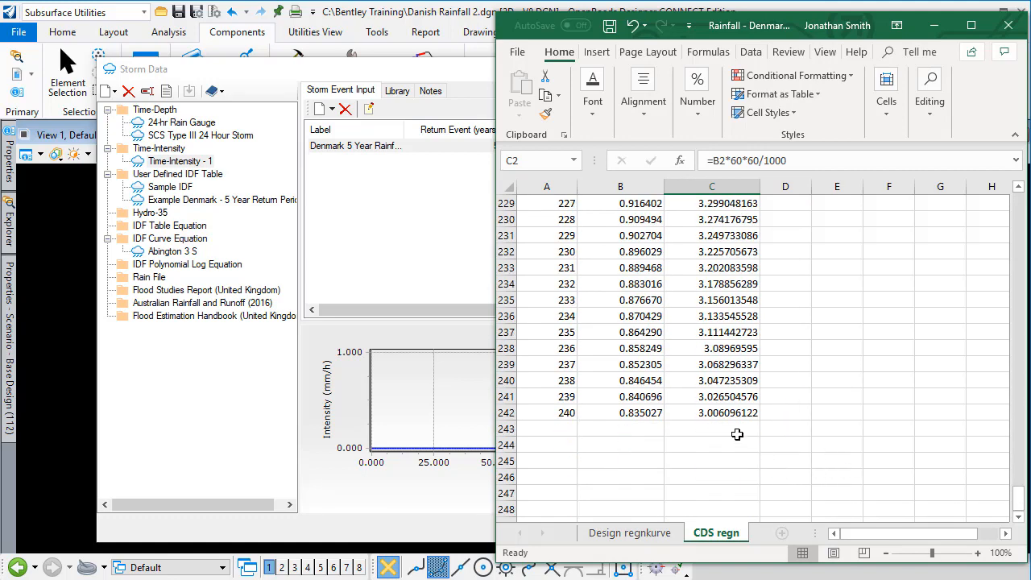
pyautogui.keyDown('shift'); pyautogui.click(723, 412); pyautogui.keyUp('shift')
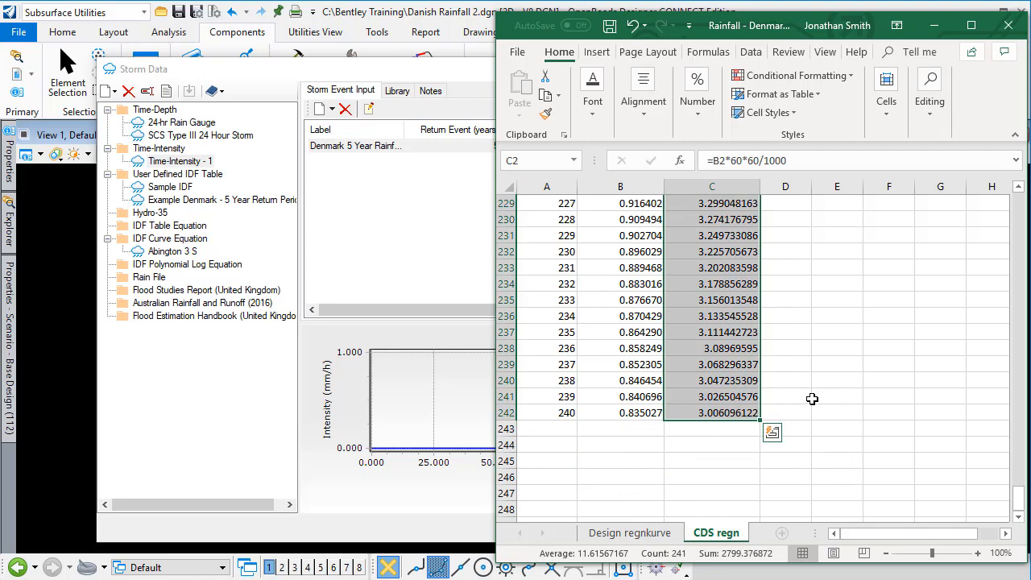
pyautogui.hotkey('ctrl', 'c')
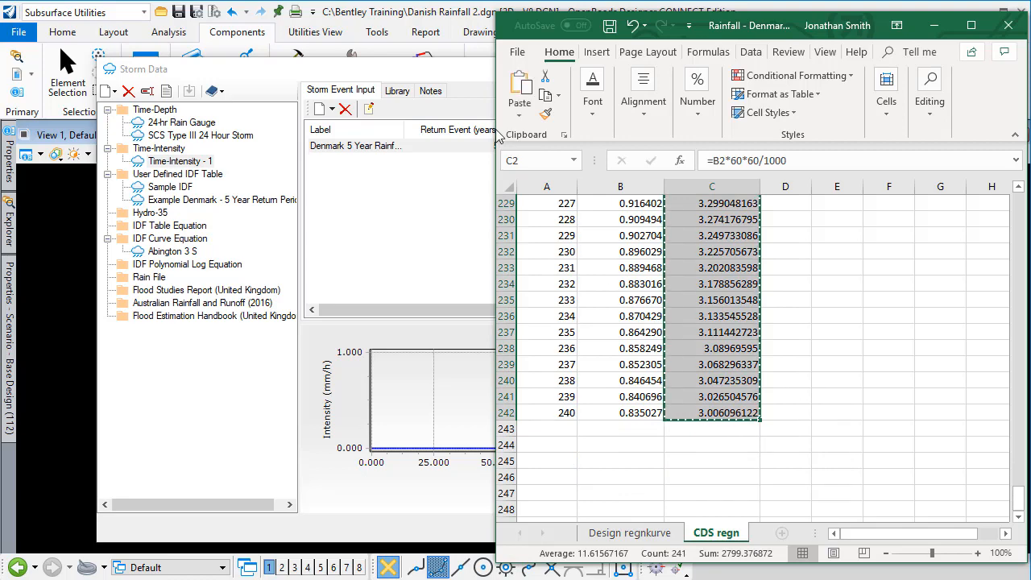
# Return to OpenRoads Designer, paste the copied intensities into the Intensity column from time 0, and compare them with the workbook's first rows
pyautogui.click(473, 80)
pyautogui.click(882, 169)
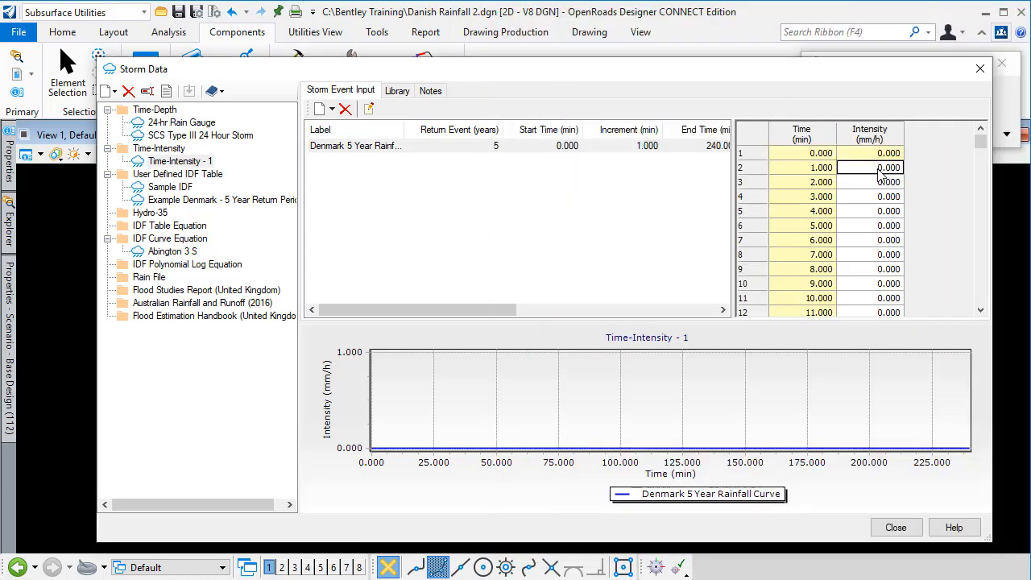
pyautogui.click(864, 153)
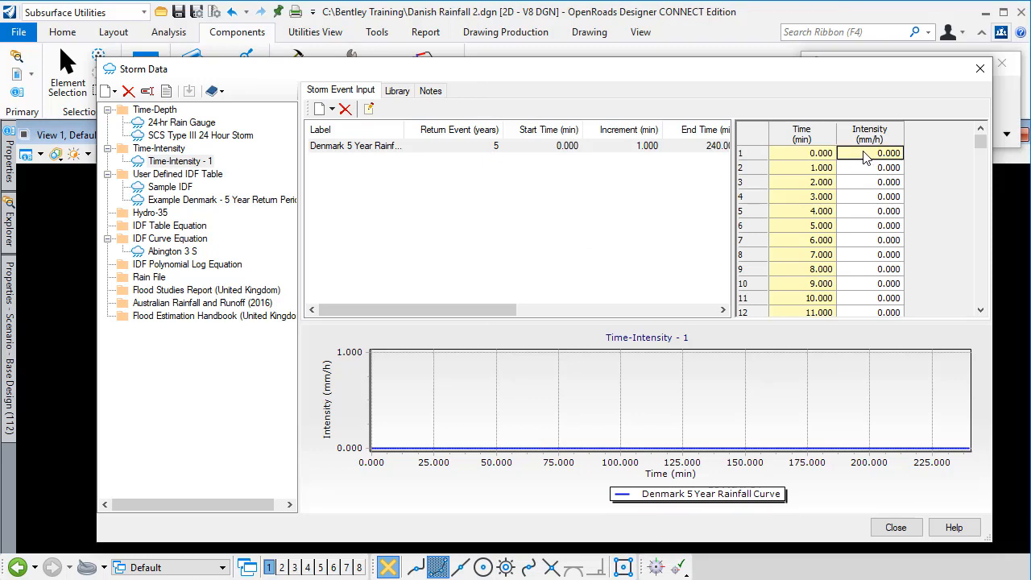
pyautogui.hotkey('ctrl', 'v')
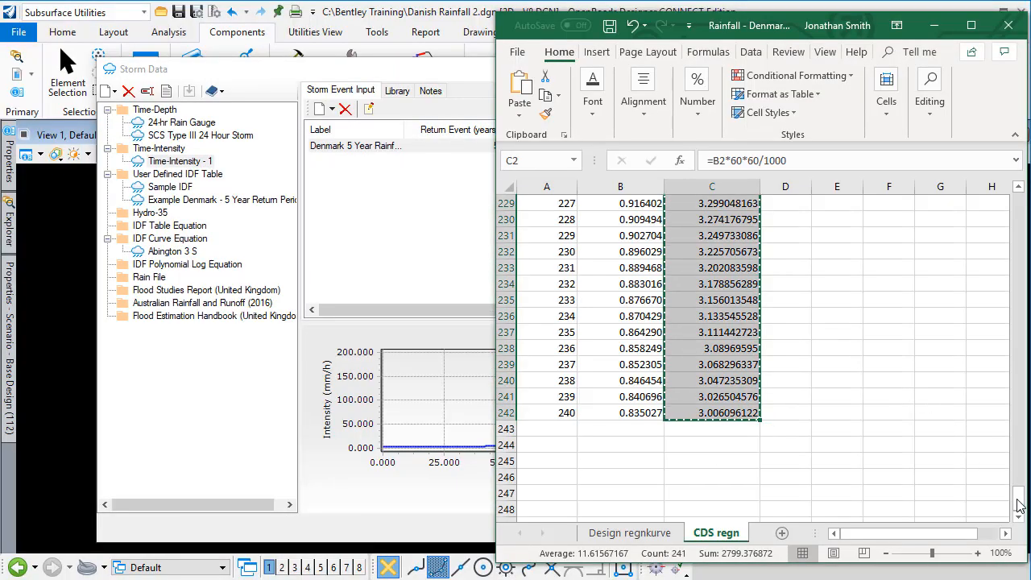
pyautogui.moveTo(1019, 504); pyautogui.dragTo(1019, 206)
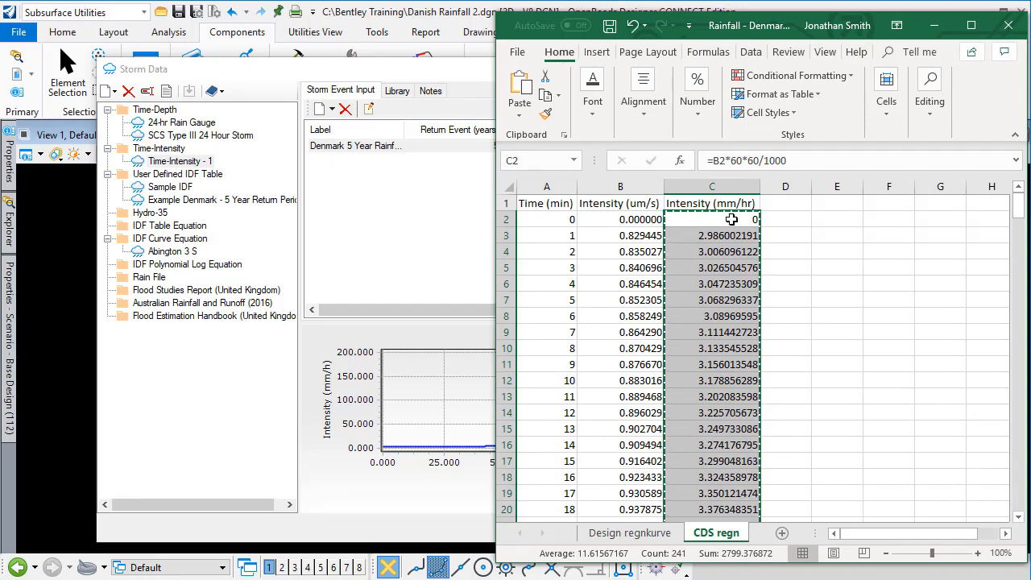
pyautogui.click(935, 30)
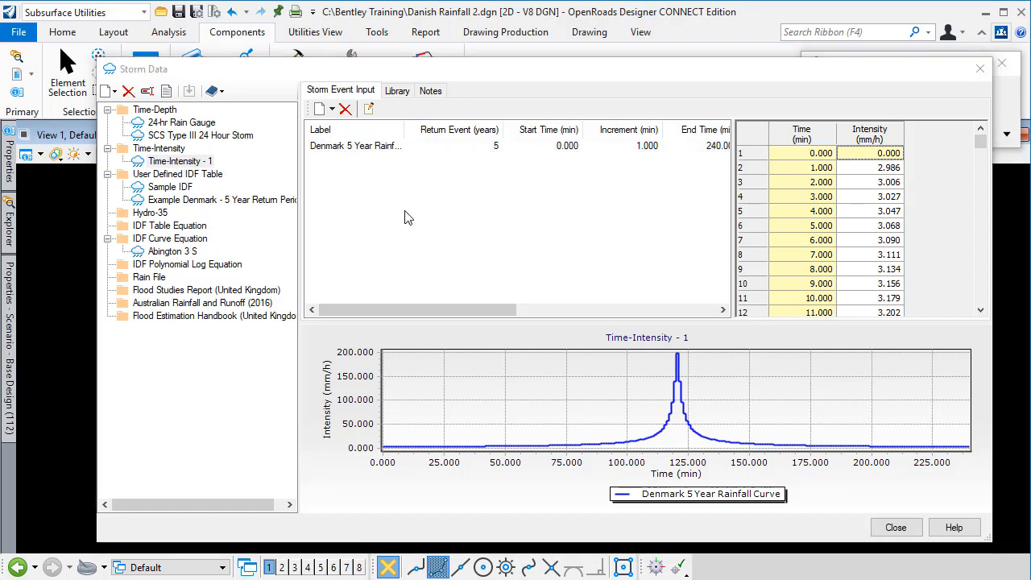
pyautogui.click(431, 92)
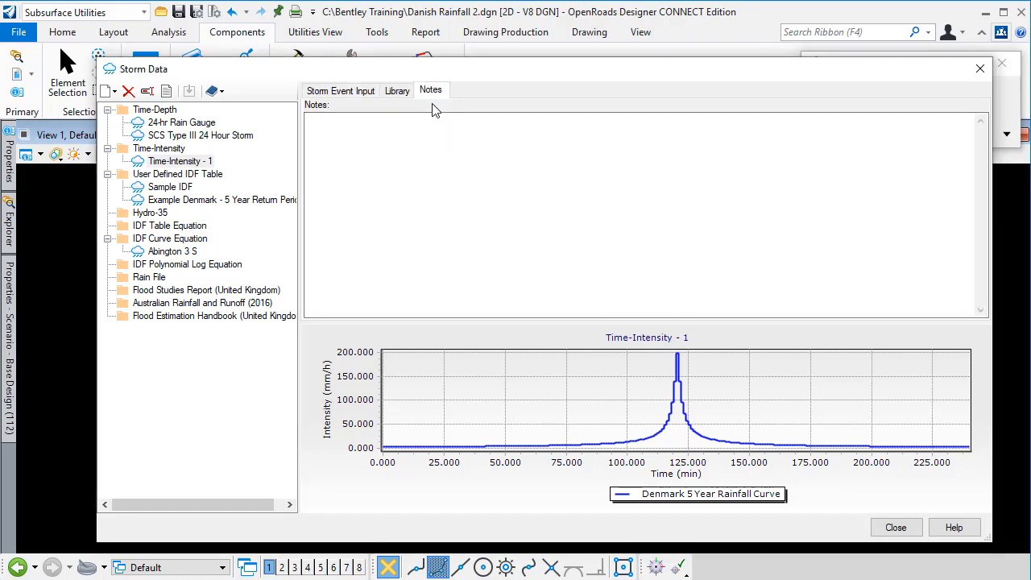
pyautogui.click(411, 186)
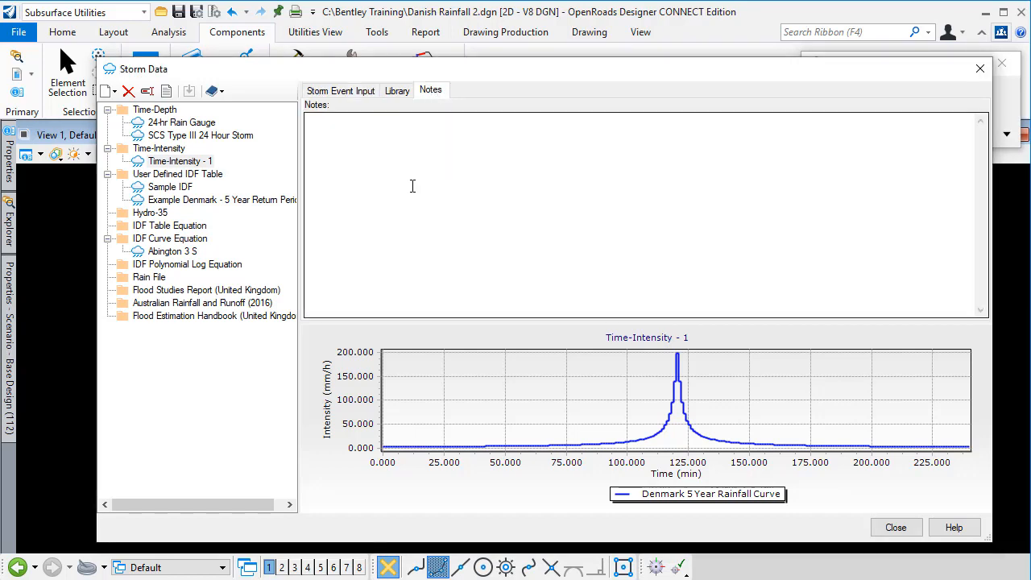
pyautogui.click(341, 93)
# Copy the storm event's label and use it to rename the Time-Intensity group as Denmark 5 Year Rainfall Curve
pyautogui.click(370, 153)
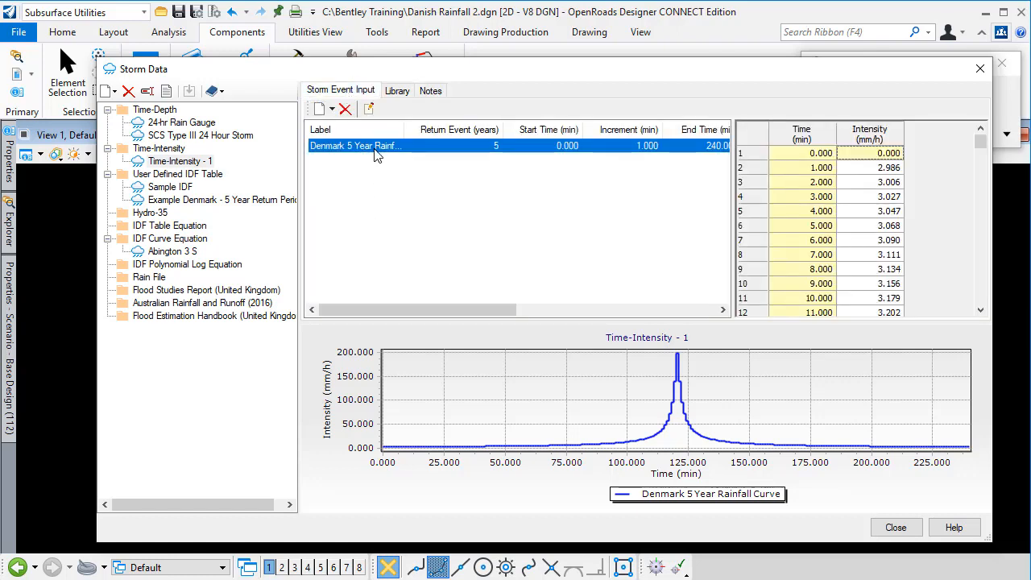
pyautogui.click(375, 151)
pyautogui.hotkey('ctrl', 'c')
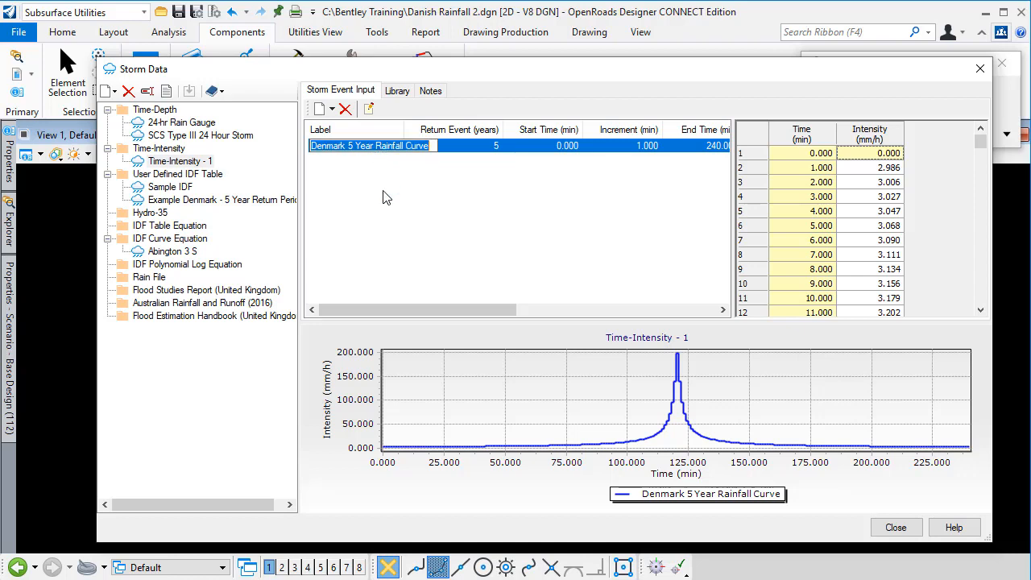
pyautogui.click(200, 163)
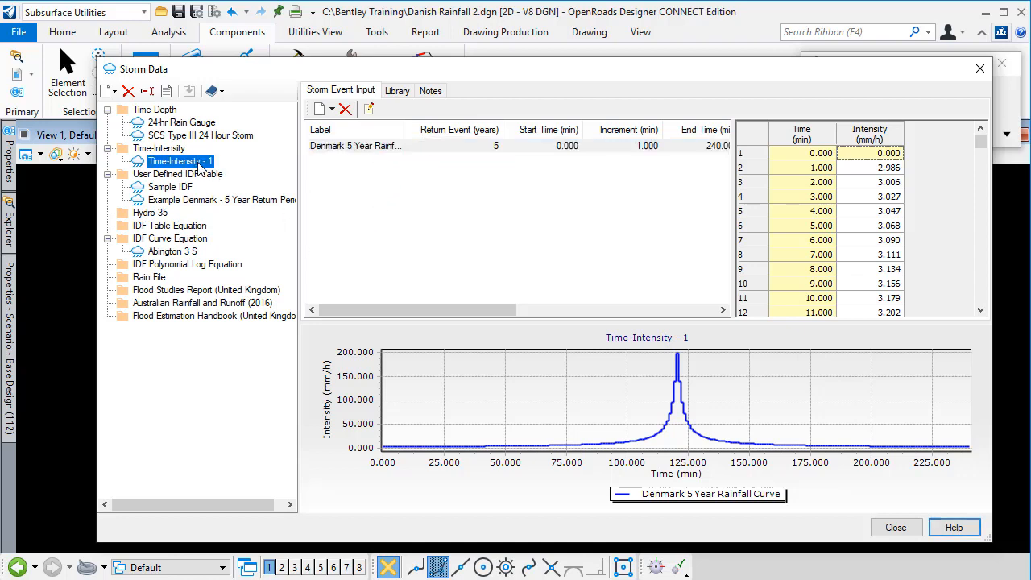
pyautogui.rightClick(199, 164)
pyautogui.click(239, 145)
pyautogui.rightClick(180, 165)
pyautogui.click(229, 211)
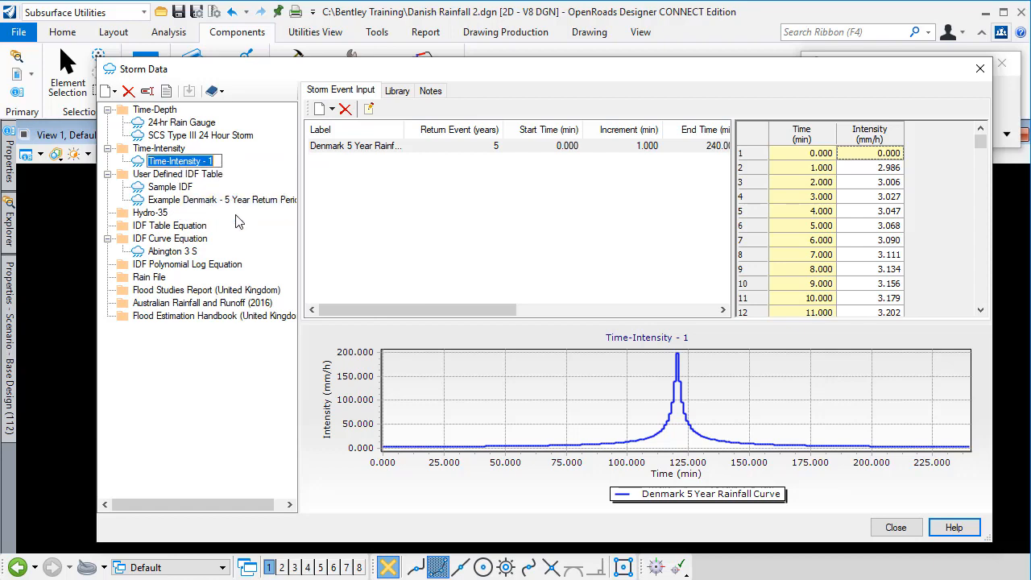
pyautogui.hotkey('ctrl', 'v')
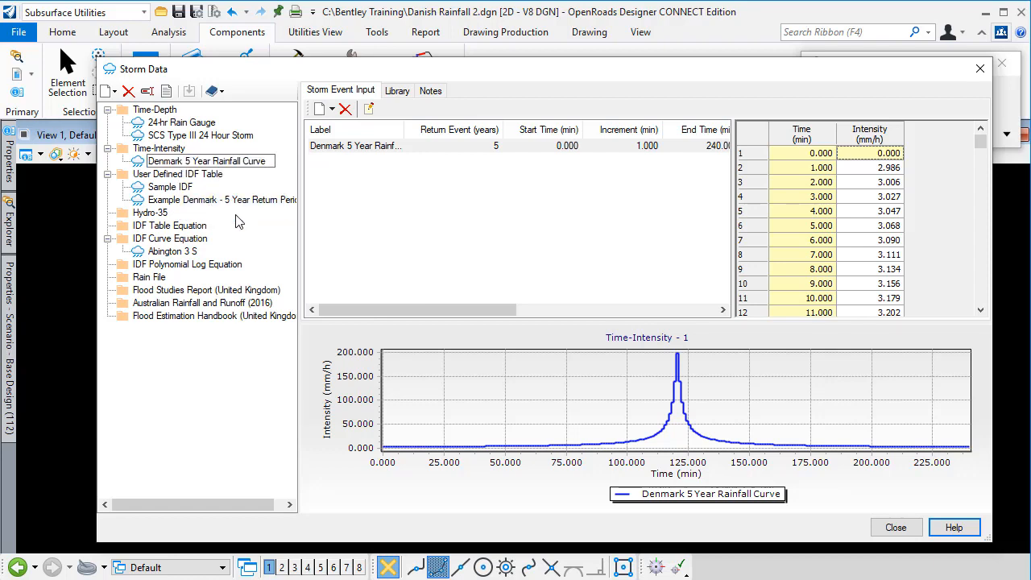
pyautogui.press('Return')
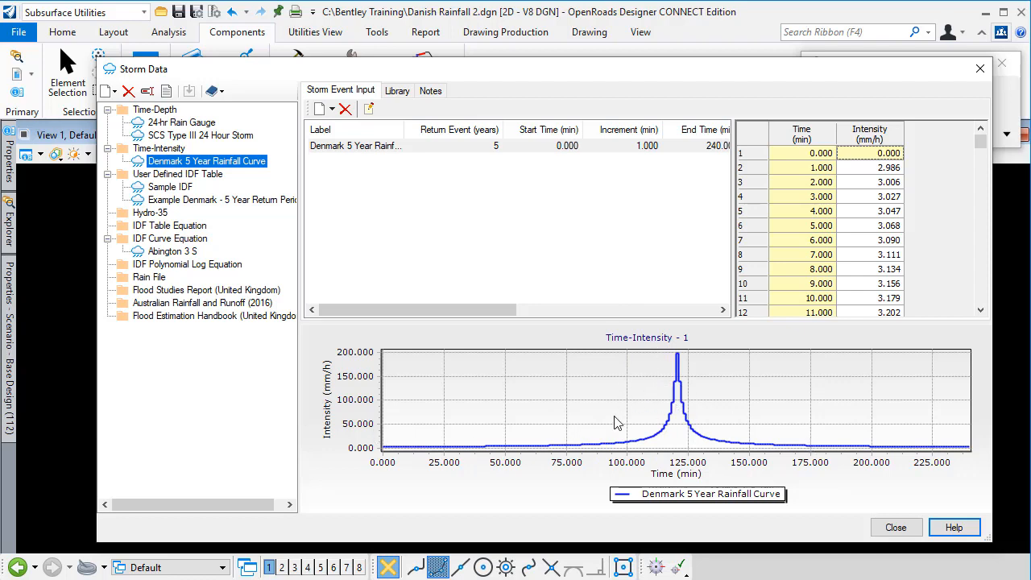
# Close the storm data and review the storm event assigned to the Base Rainfall Runoff alternative in Global Storm Events
pyautogui.click(905, 533)
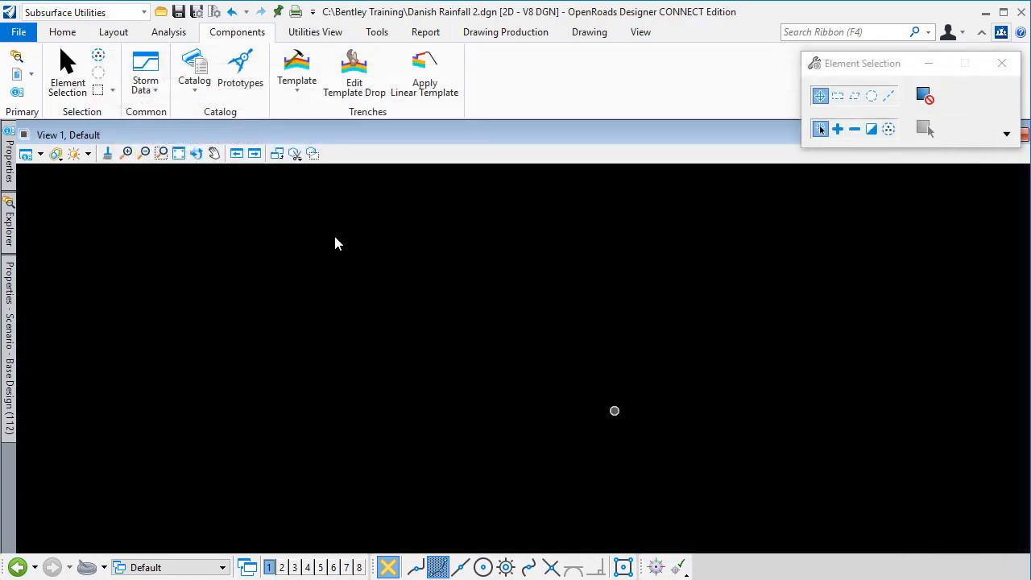
pyautogui.click(155, 90)
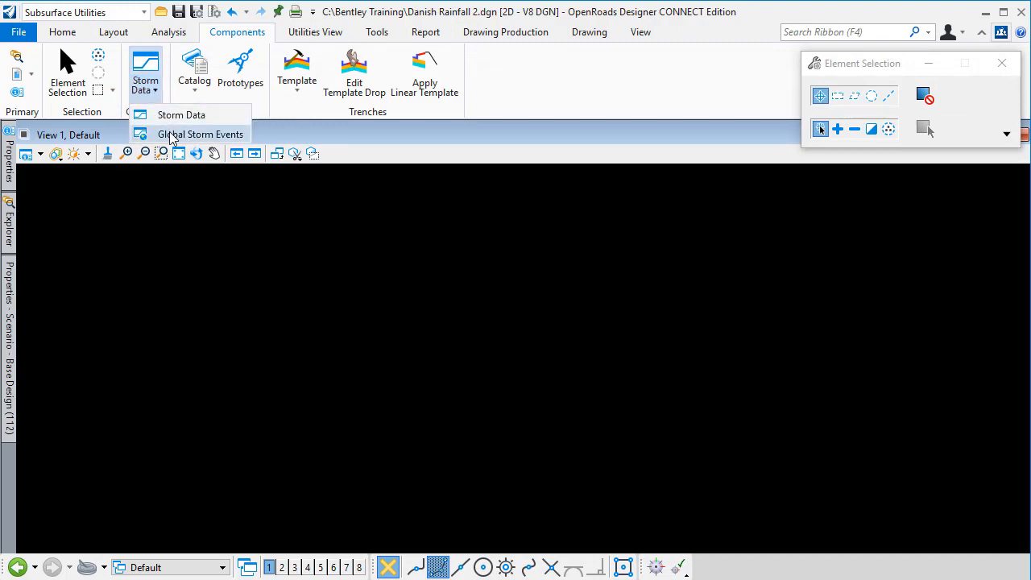
pyautogui.click(171, 137)
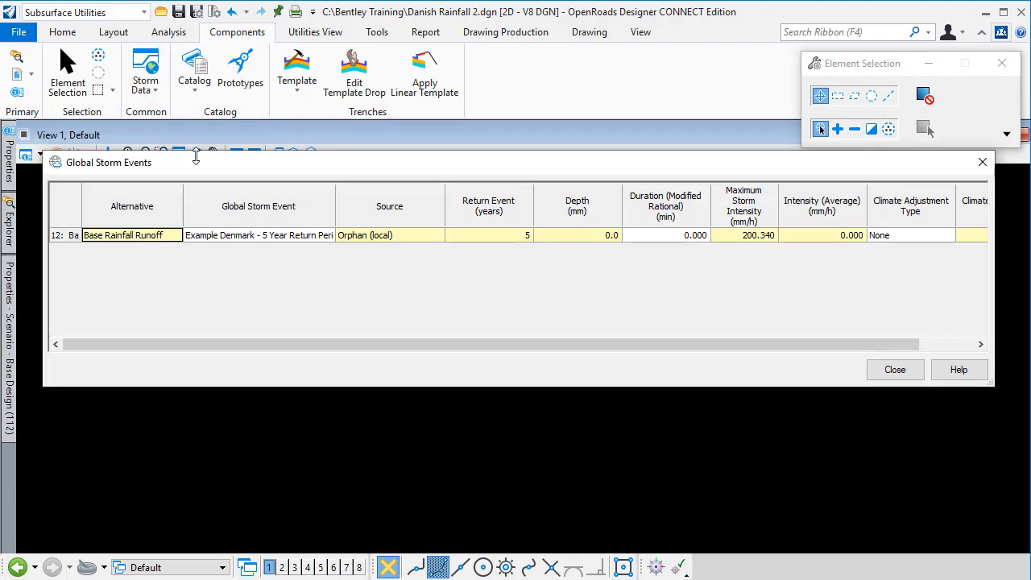
pyautogui.moveTo(183, 190); pyautogui.dragTo(215, 191)
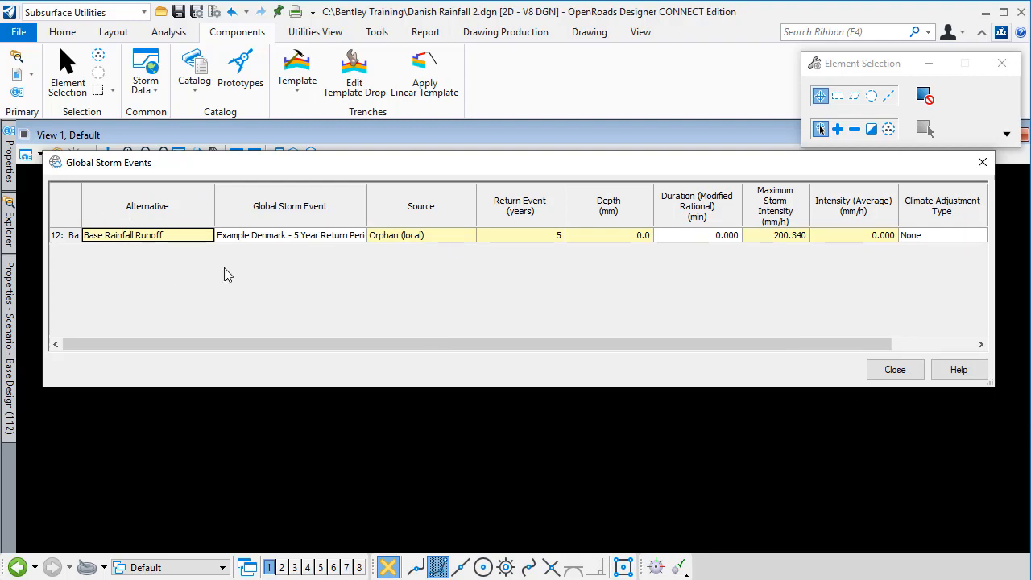
pyautogui.click(890, 374)
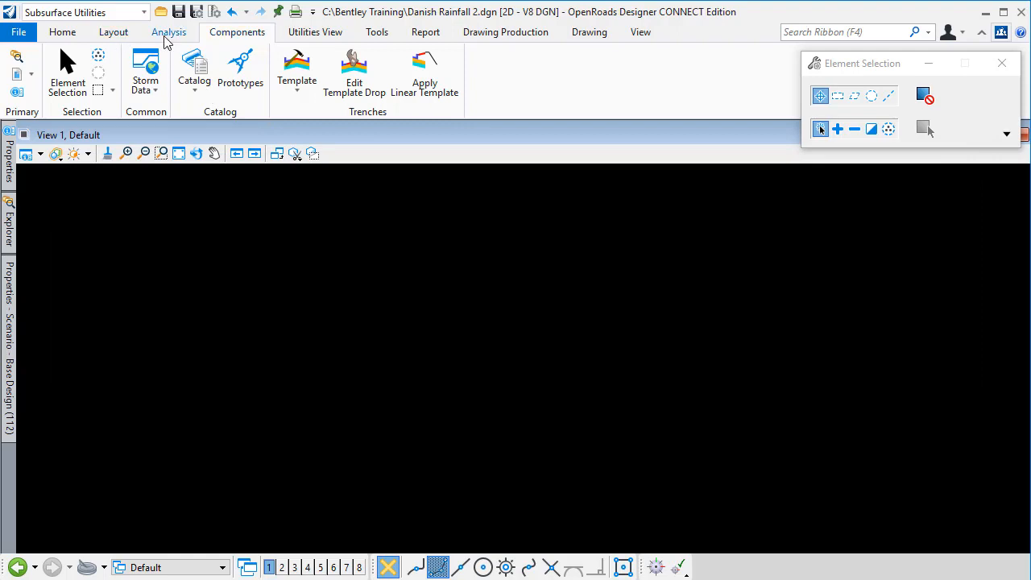
# Create a new base alternative under Rainfall Runoff and name it Denmark 5 Year Rainfall Curve
pyautogui.click(170, 35)
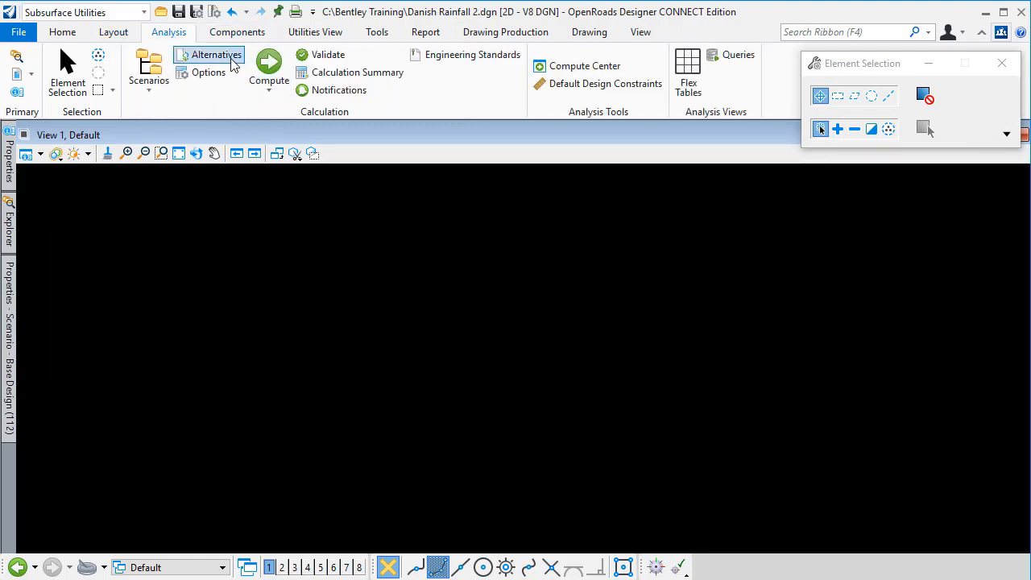
pyautogui.click(232, 62)
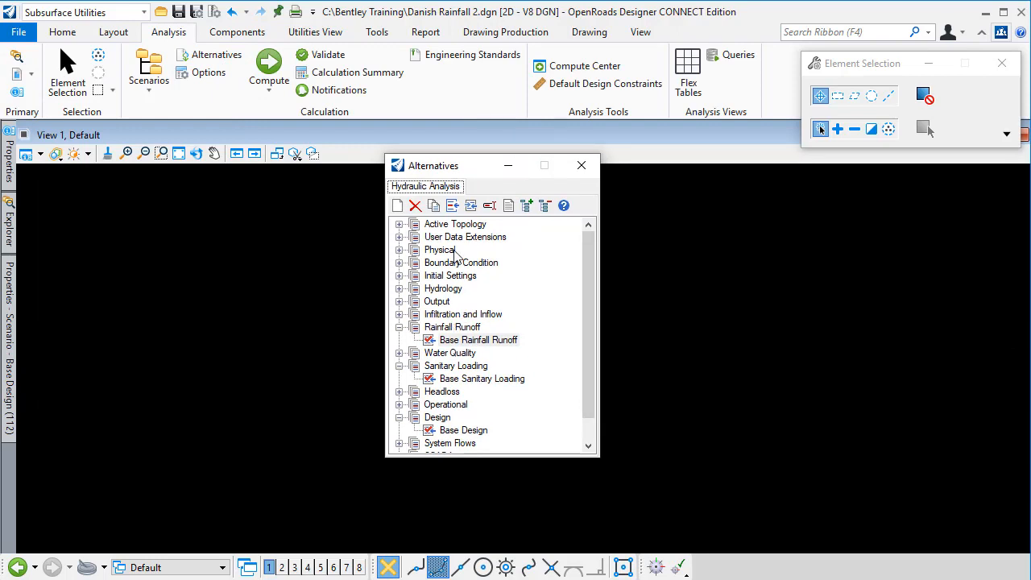
pyautogui.moveTo(457, 460); pyautogui.dragTo(456, 546)
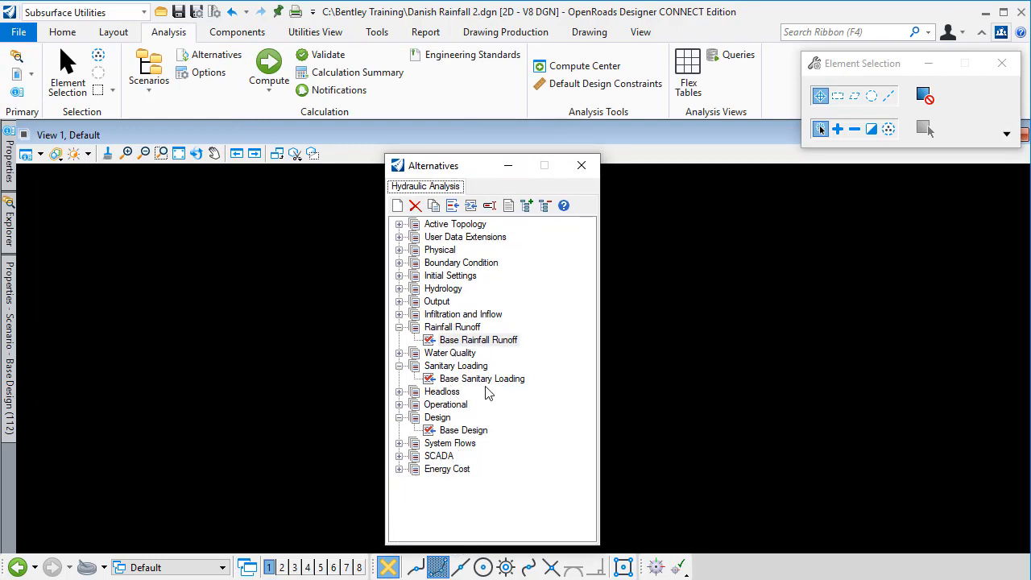
pyautogui.rightClick(464, 330)
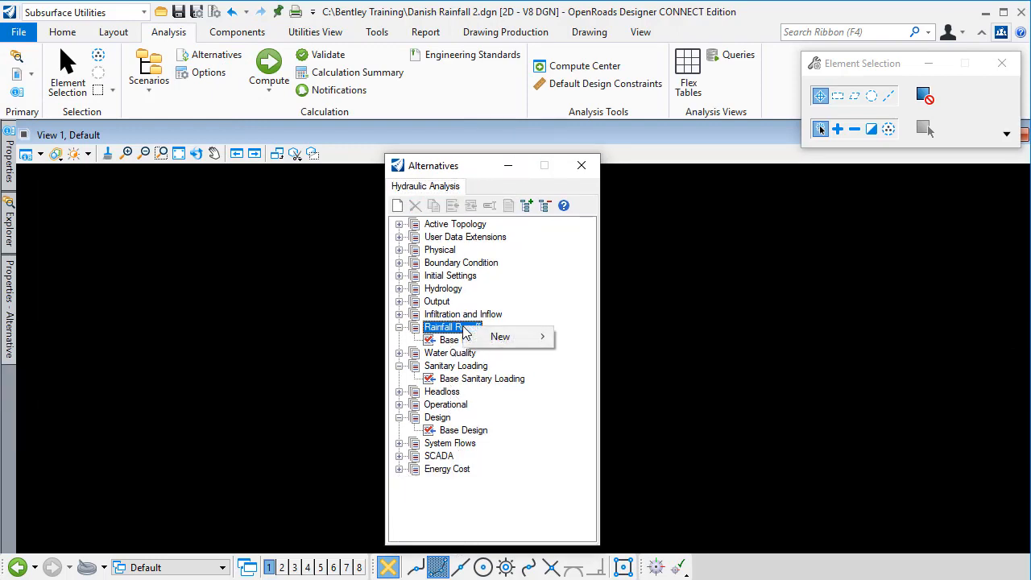
pyautogui.moveTo(500, 338)
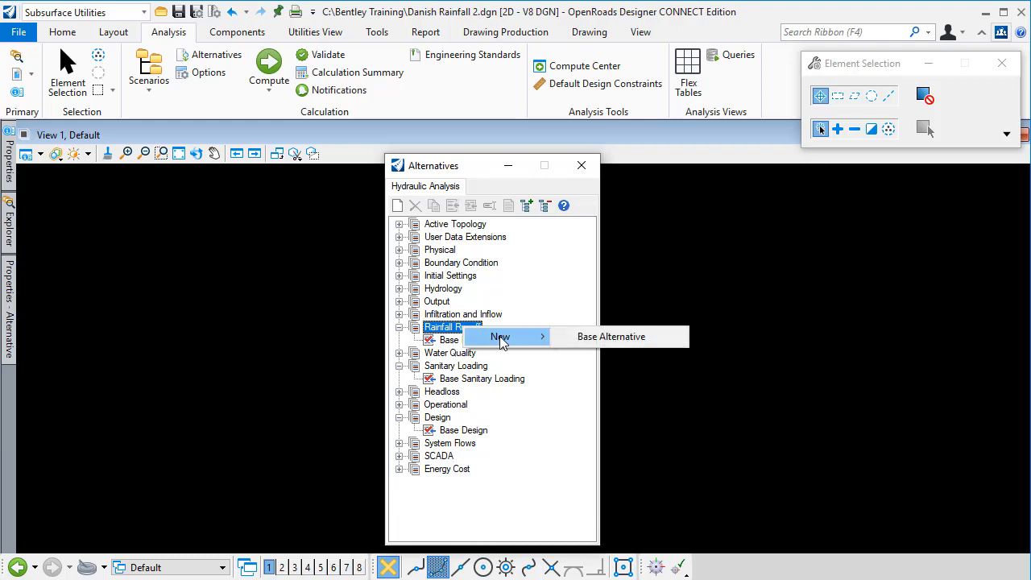
pyautogui.click(609, 339)
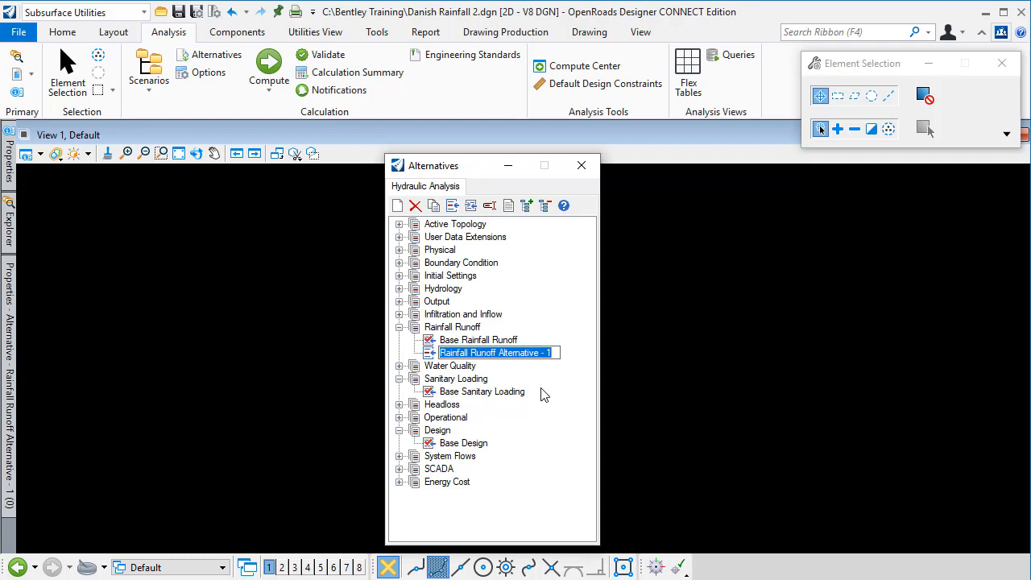
pyautogui.hotkey('ctrl', 'v')
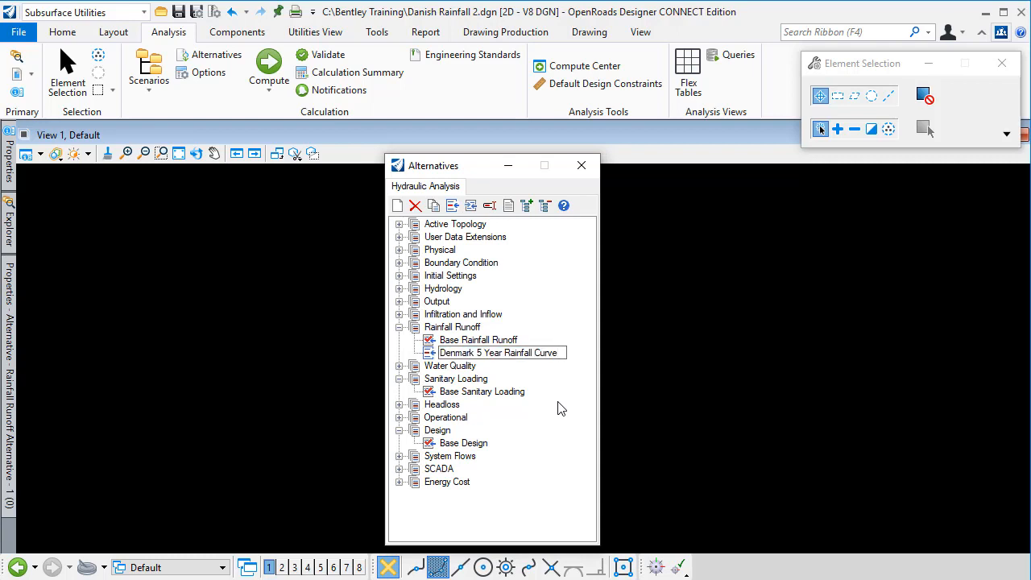
pyautogui.press('Return')
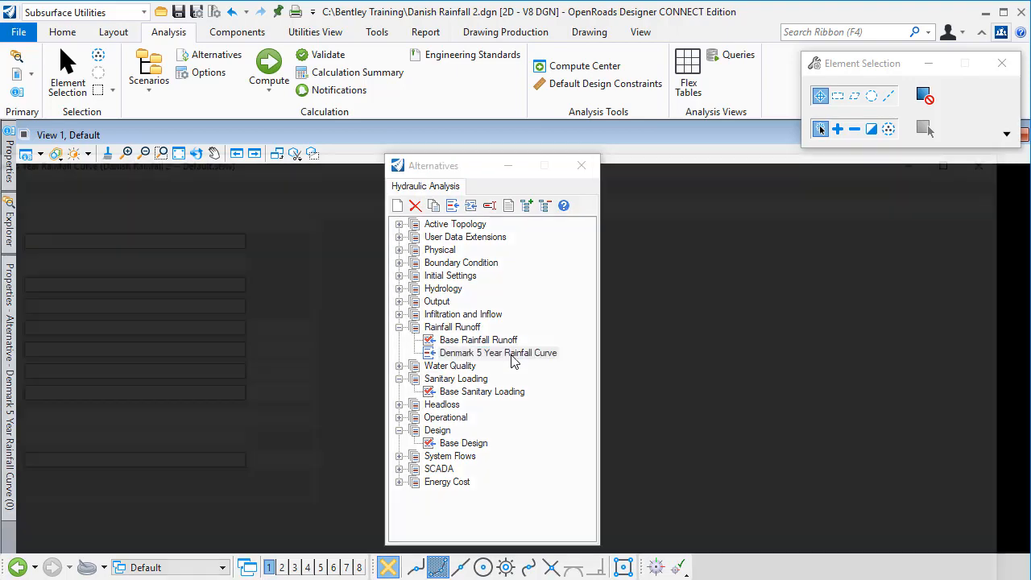
# Open the Denmark 5 Year Rainfall Curve alternative and view its available global storm events without choosing one
pyautogui.doubleClick(512, 353)
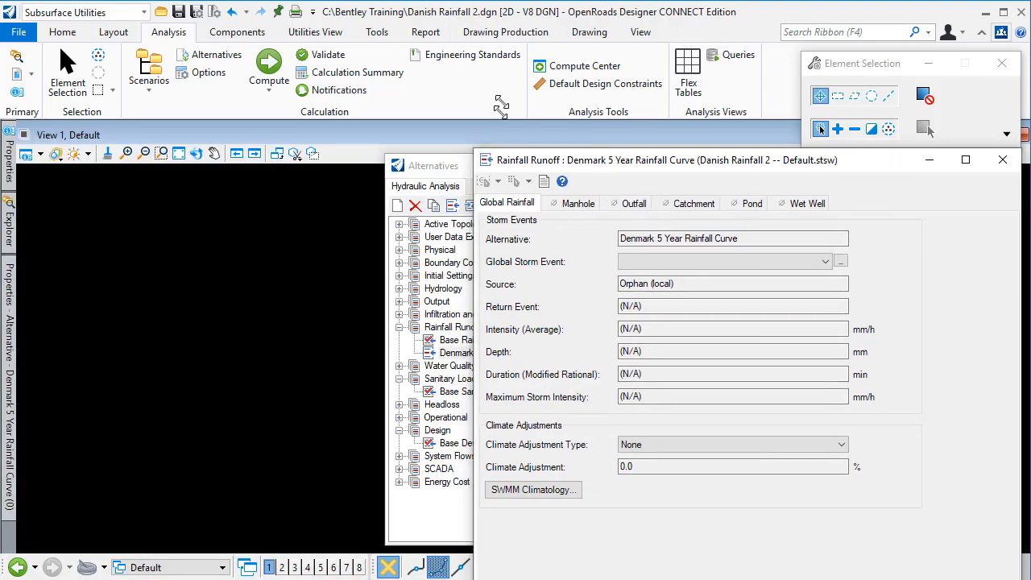
pyautogui.click(787, 228)
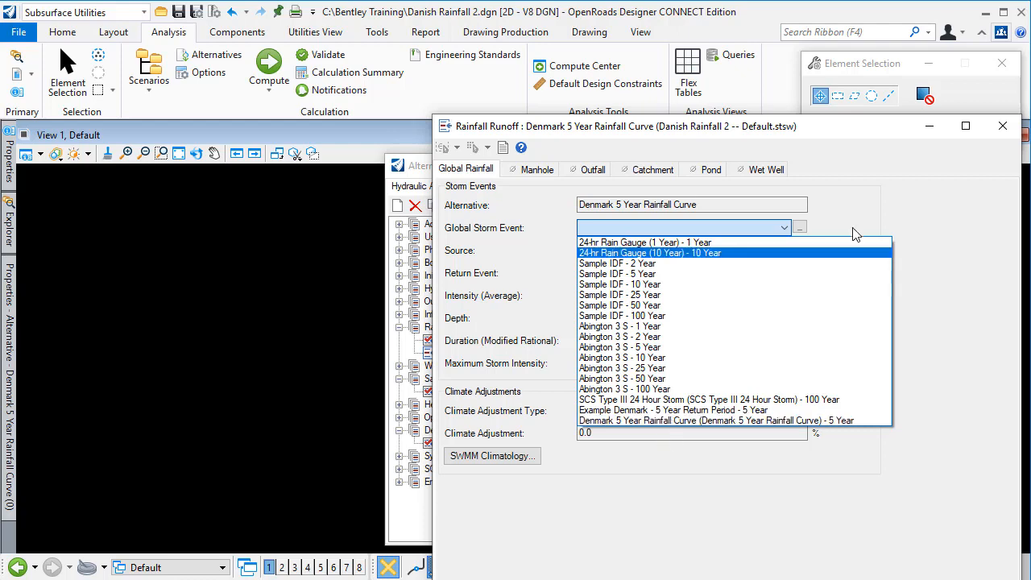
pyautogui.click(855, 132)
pyautogui.click(1005, 128)
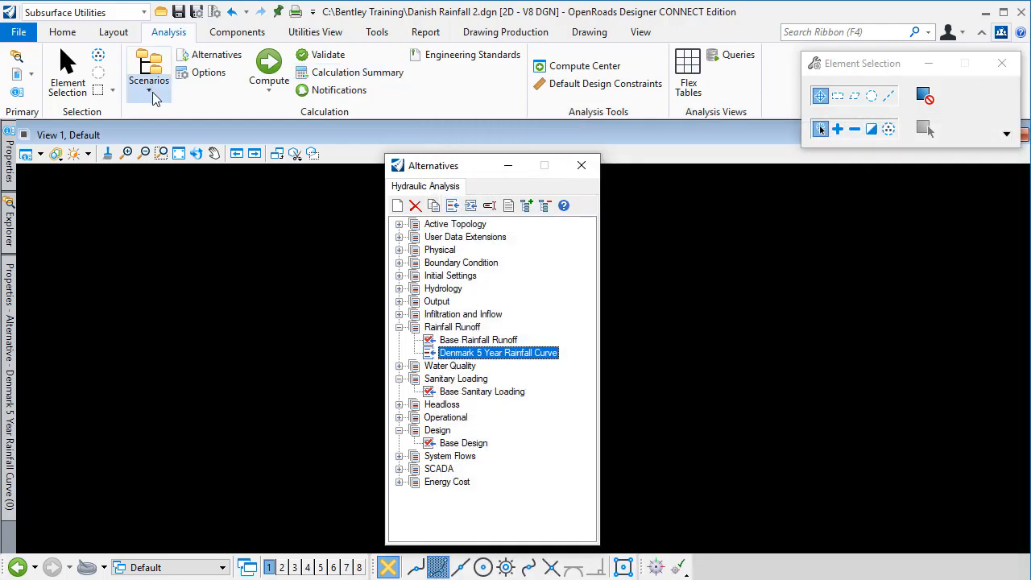
# In Global Storm Events, assign the 5-year Denmark 5 Year Rainfall Curve event to the Denmark 5 Year Rainfall Curve alternative
pyautogui.click(229, 32)
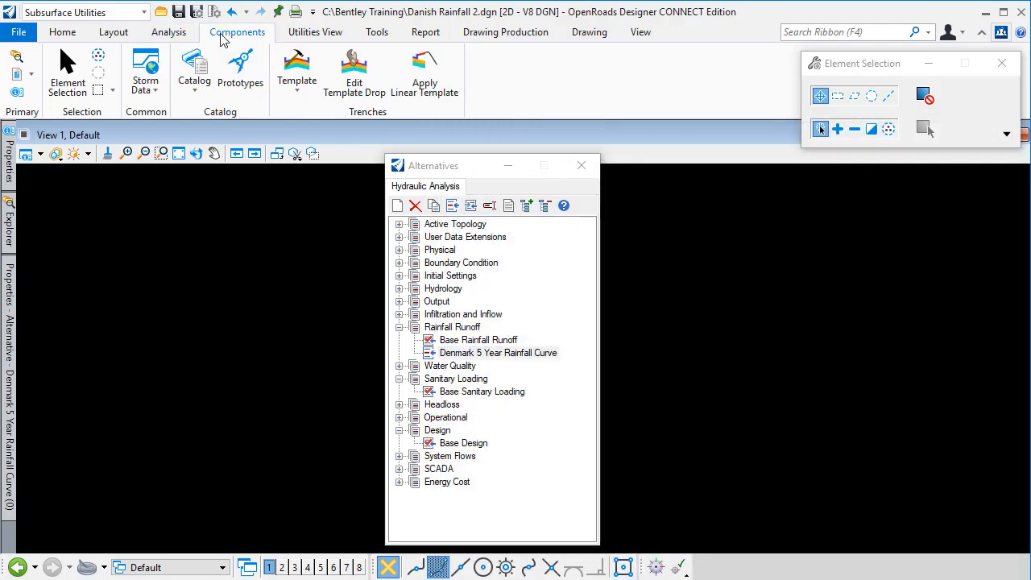
pyautogui.click(157, 91)
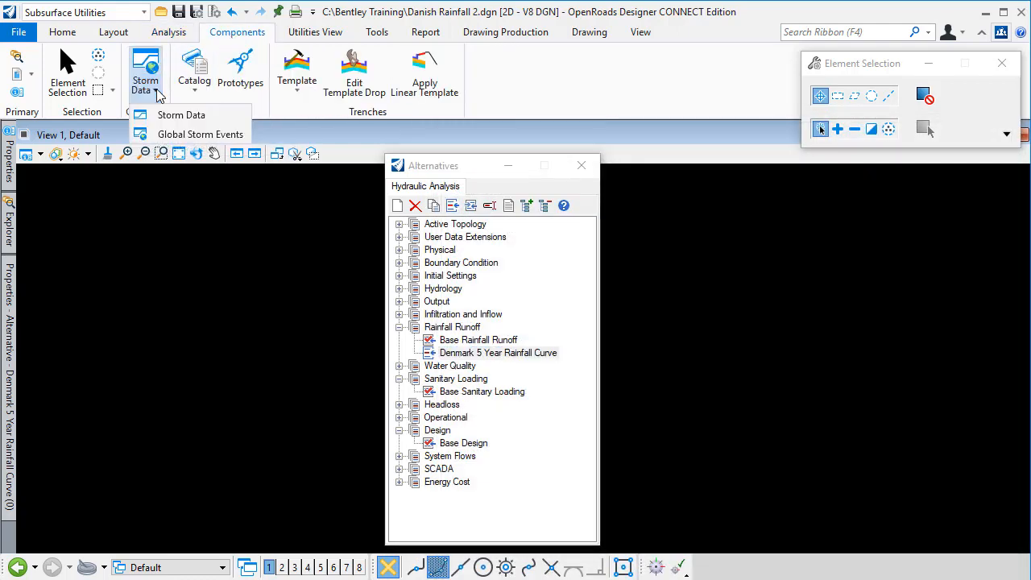
pyautogui.click(177, 139)
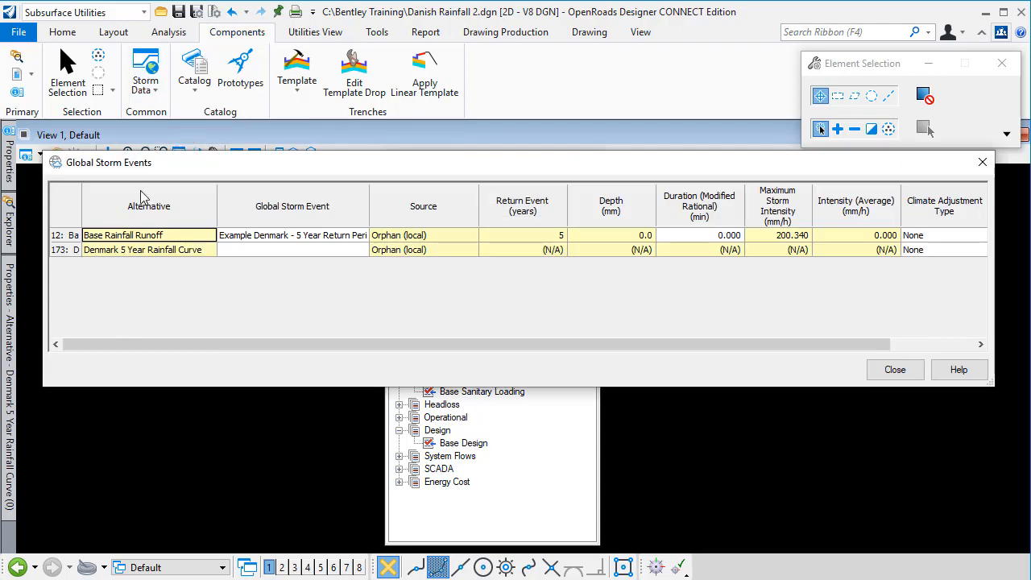
pyautogui.click(144, 251)
pyautogui.click(235, 253)
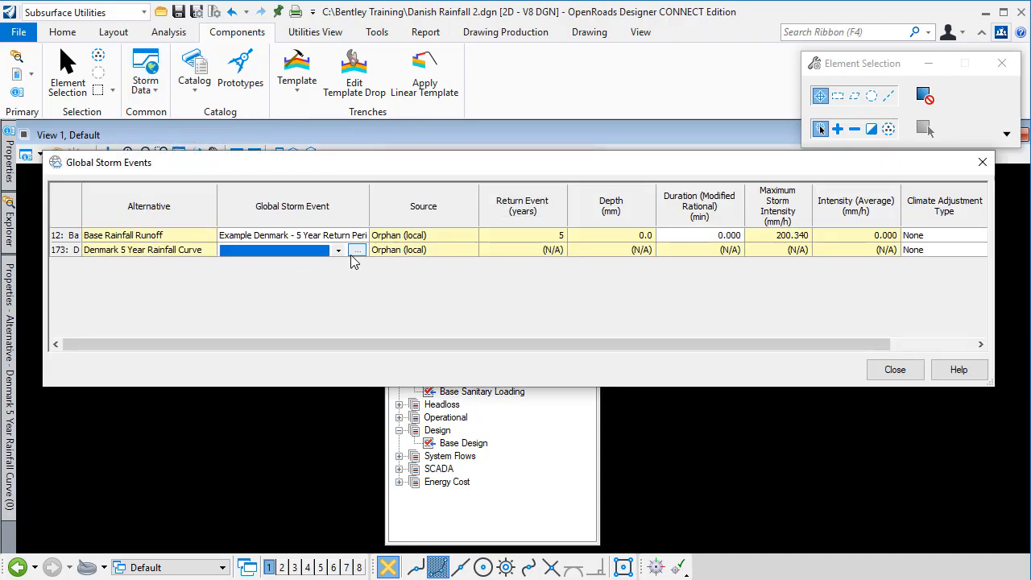
pyautogui.click(338, 250)
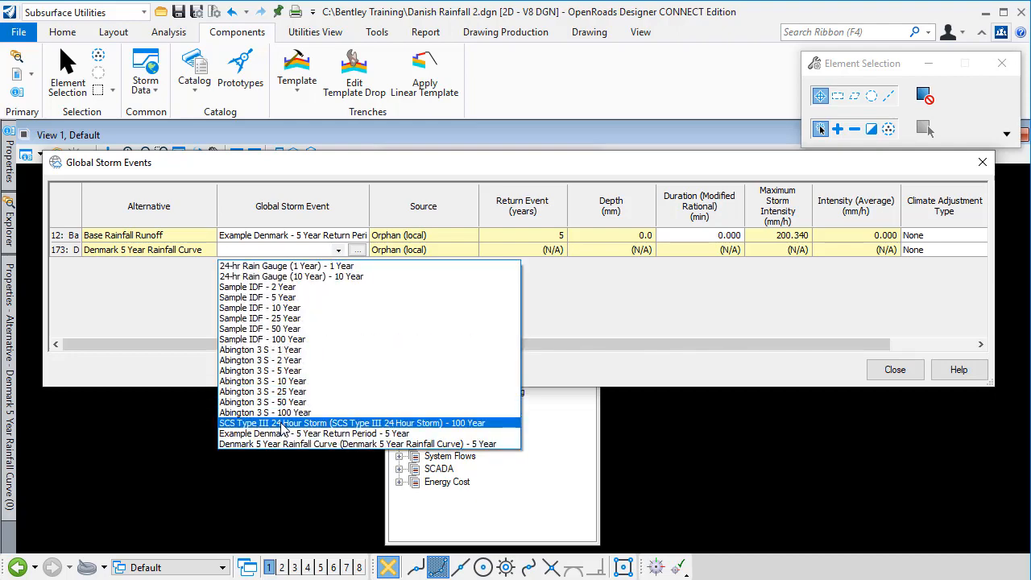
pyautogui.click(321, 443)
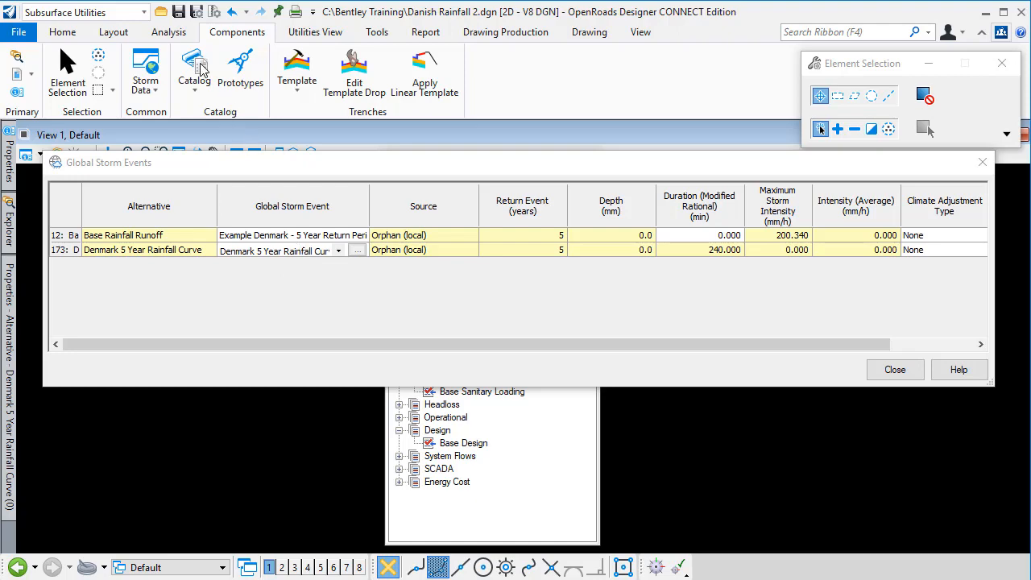
pyautogui.click(889, 372)
# Review the hydraulic analysis scenarios and the license activation options for StormCAD, CivilStorm, SewerCAD and SewerGEMS
pyautogui.click(171, 32)
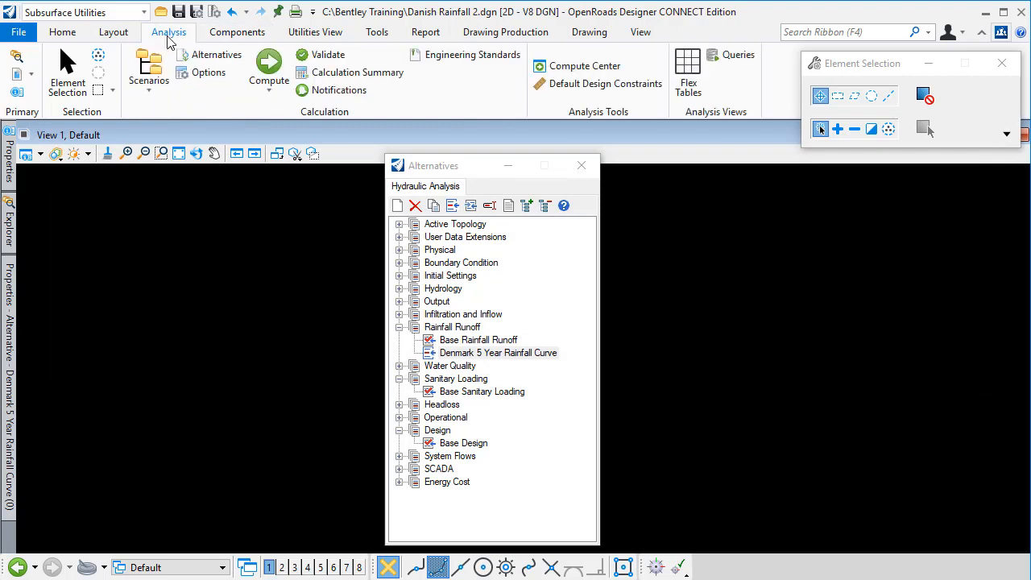
pyautogui.click(158, 66)
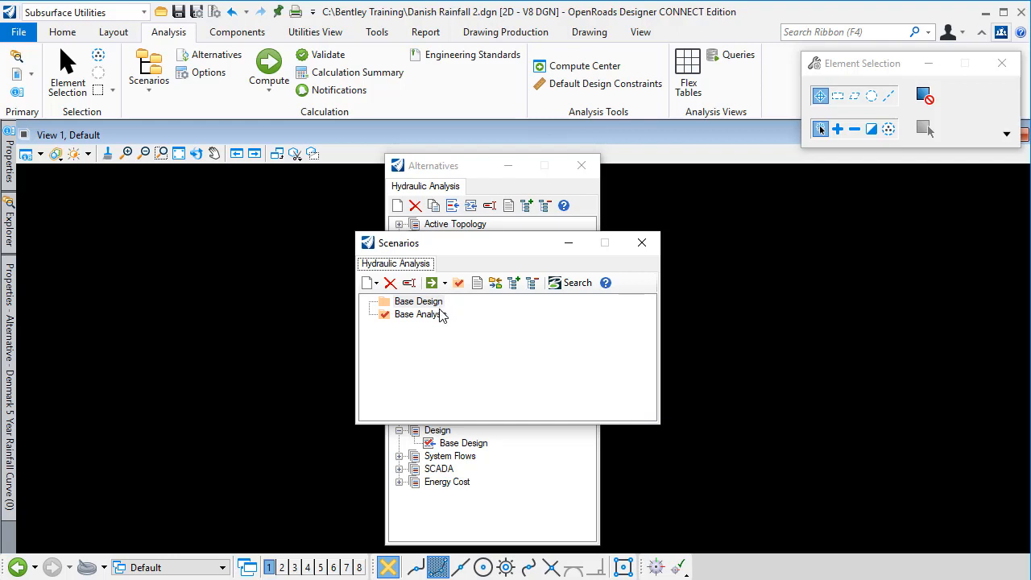
pyautogui.click(641, 242)
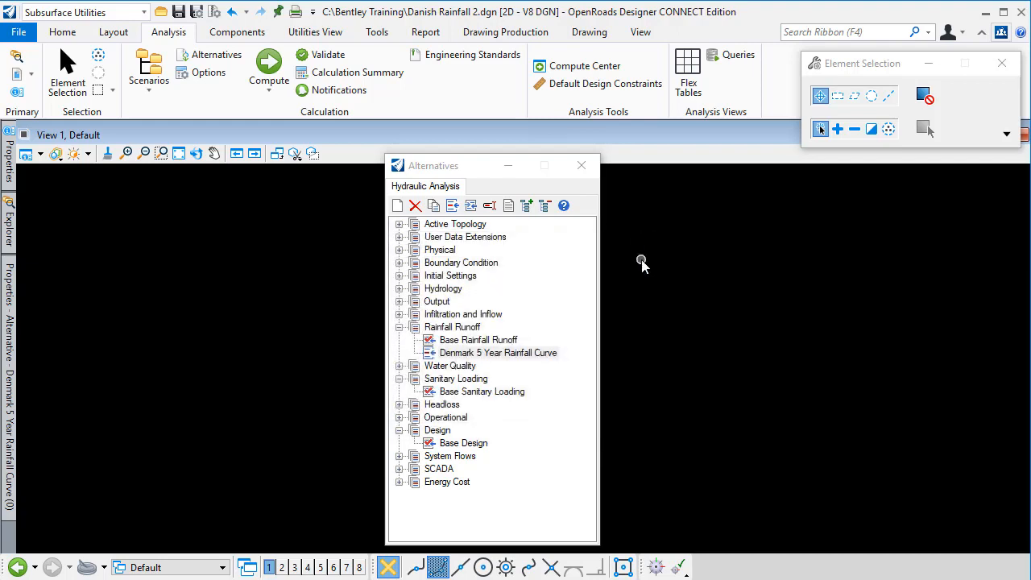
pyautogui.click(384, 34)
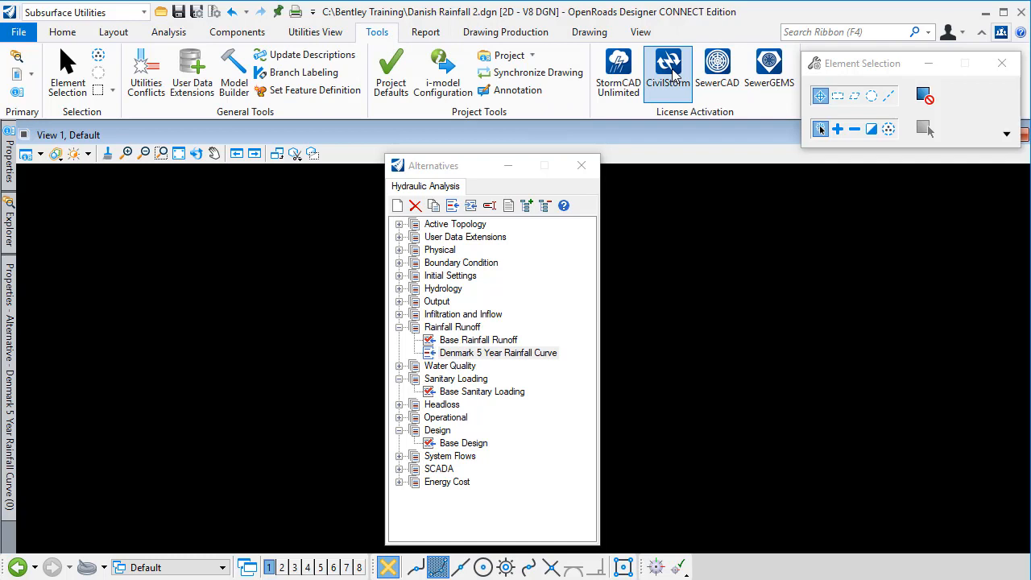